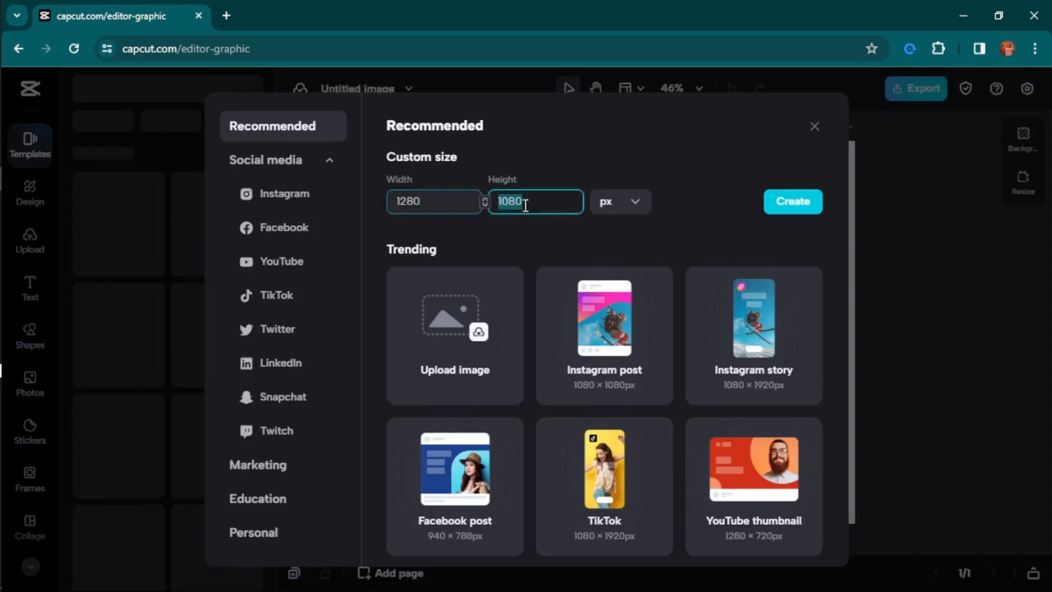
- Set the custom height to 720 px and create the 1280 × 720 px canvas
text(720)
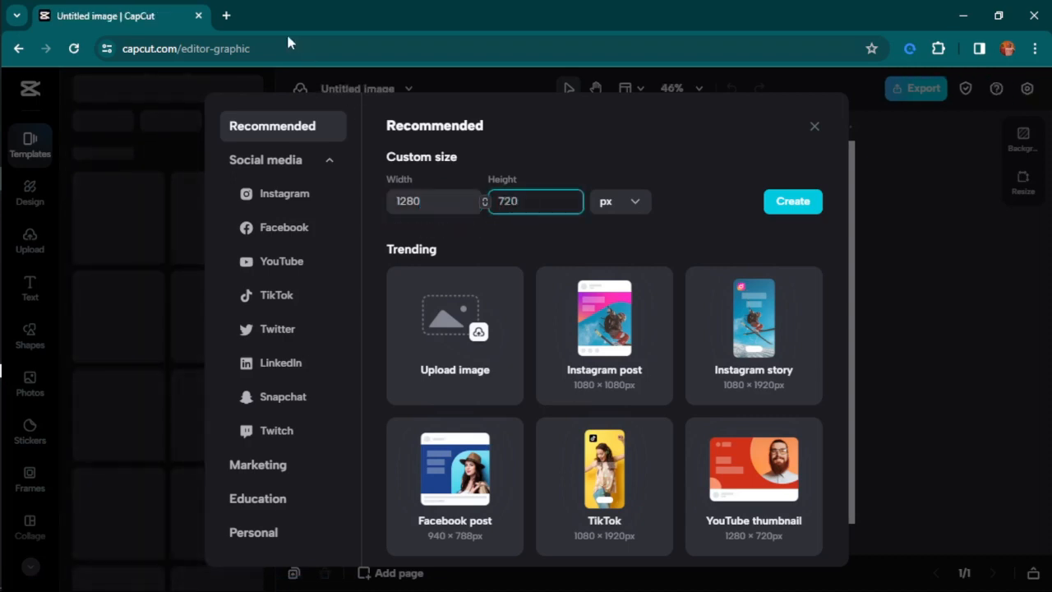
double_click(494, 198)
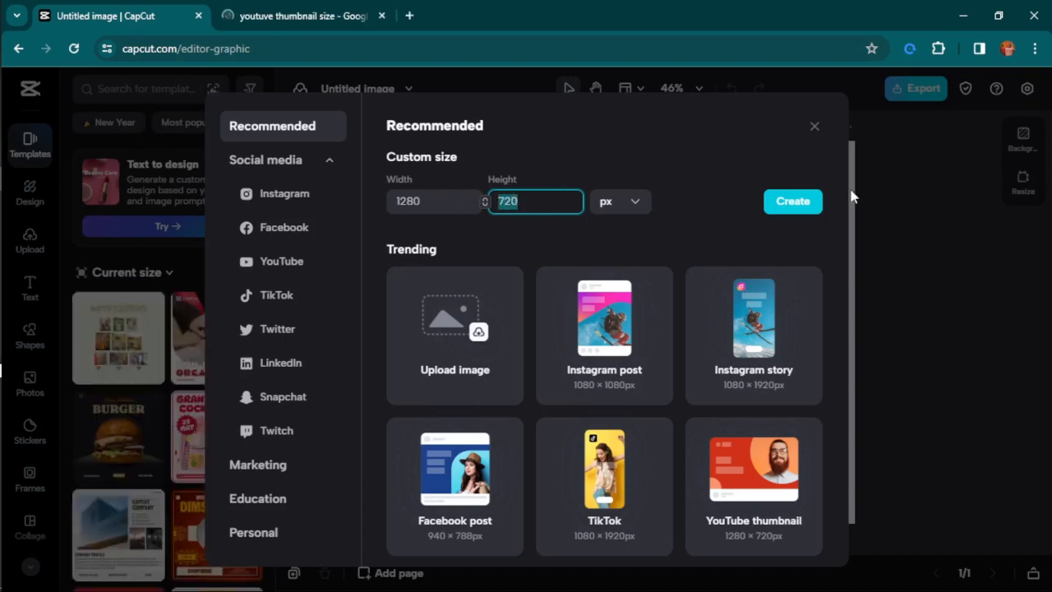
click(782, 205)
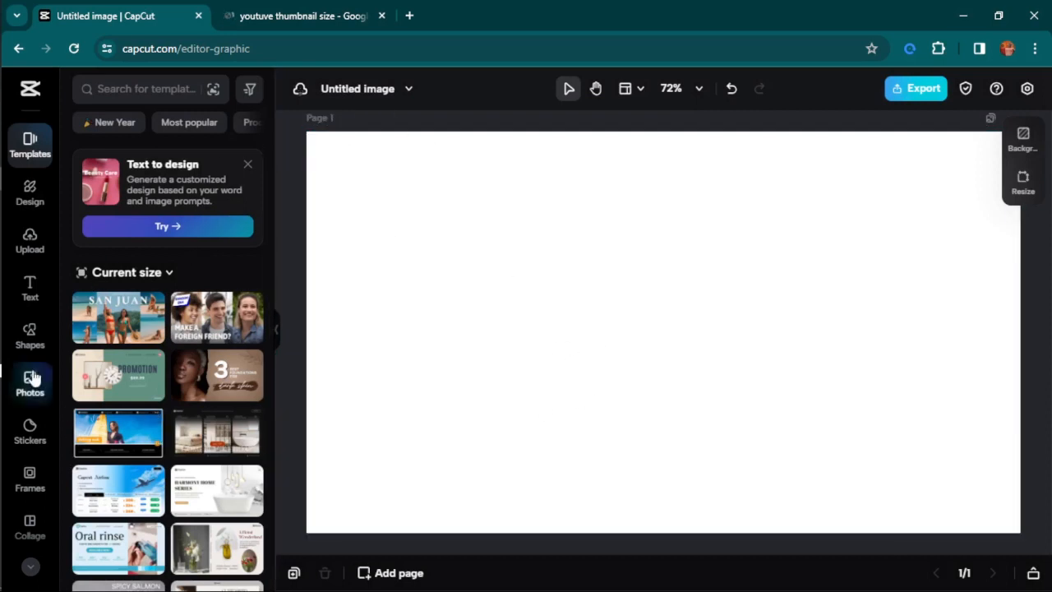
- Open the Image generator plugin for the blank canvas
scroll(31, 383, down, 2)
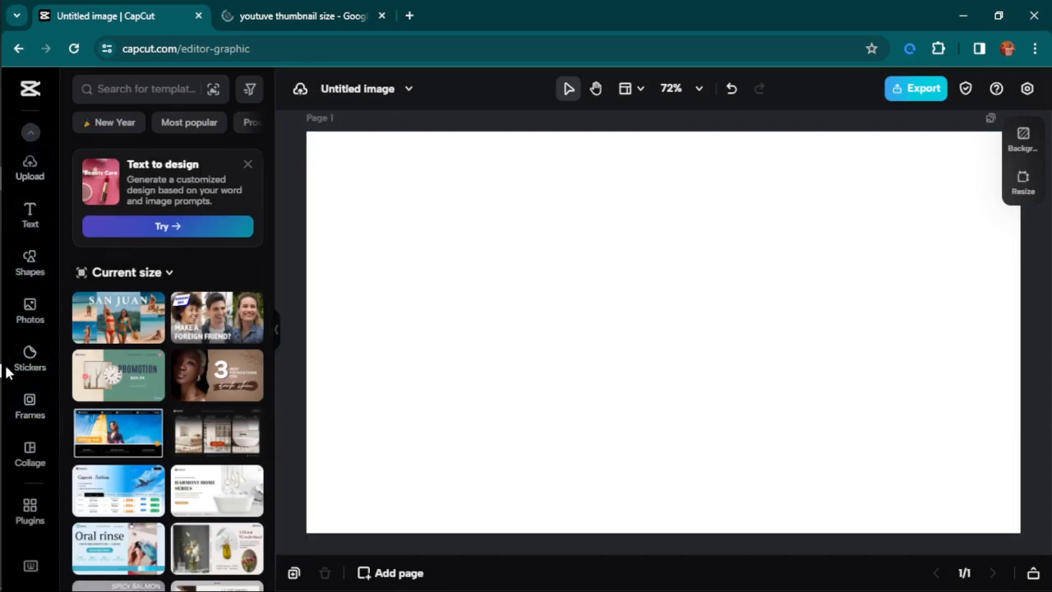
click(31, 511)
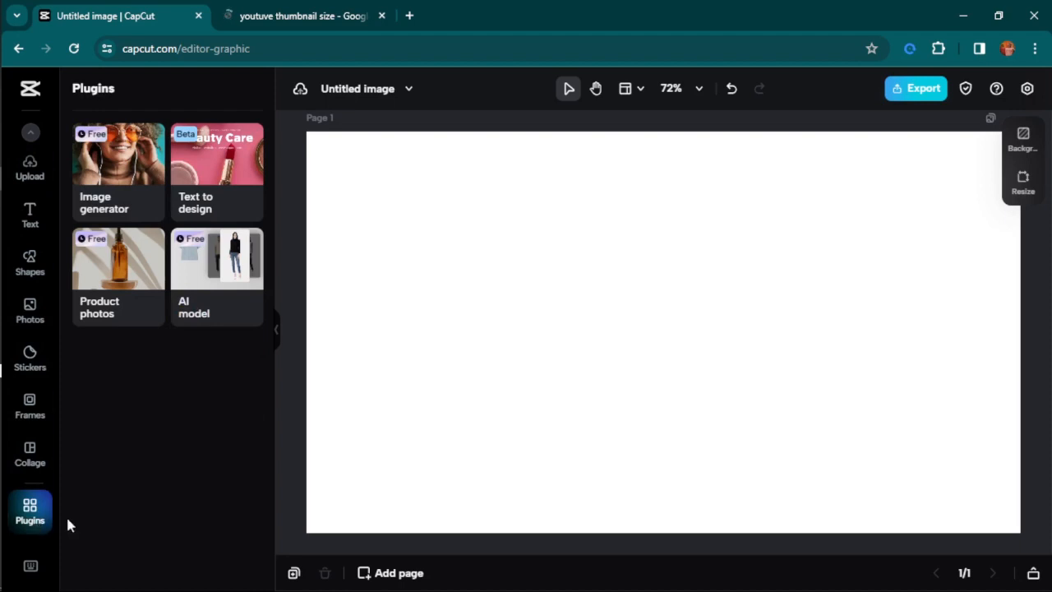
mouse_move(6, 516)
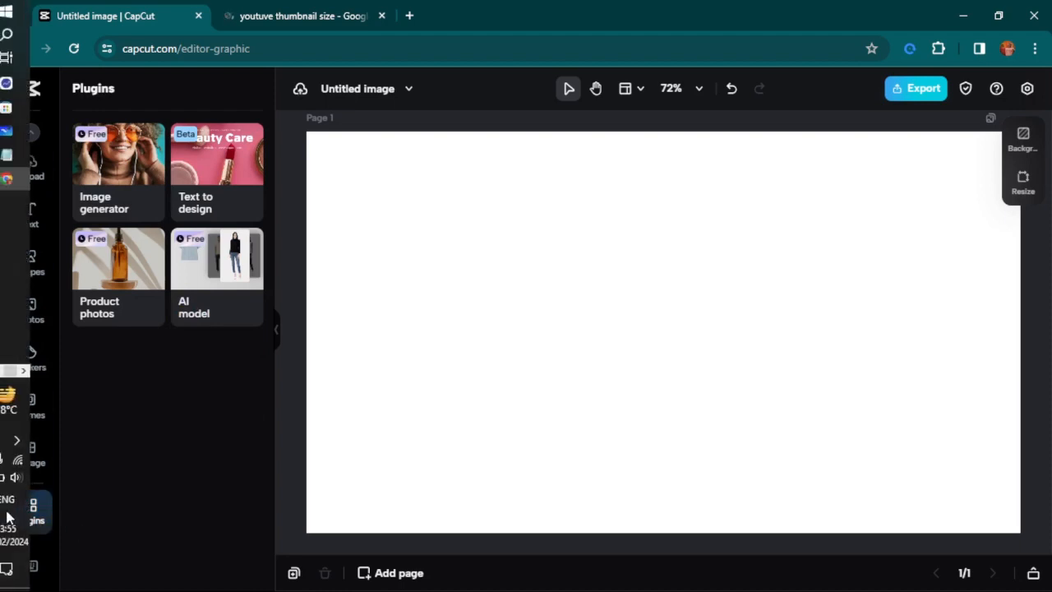
click(122, 190)
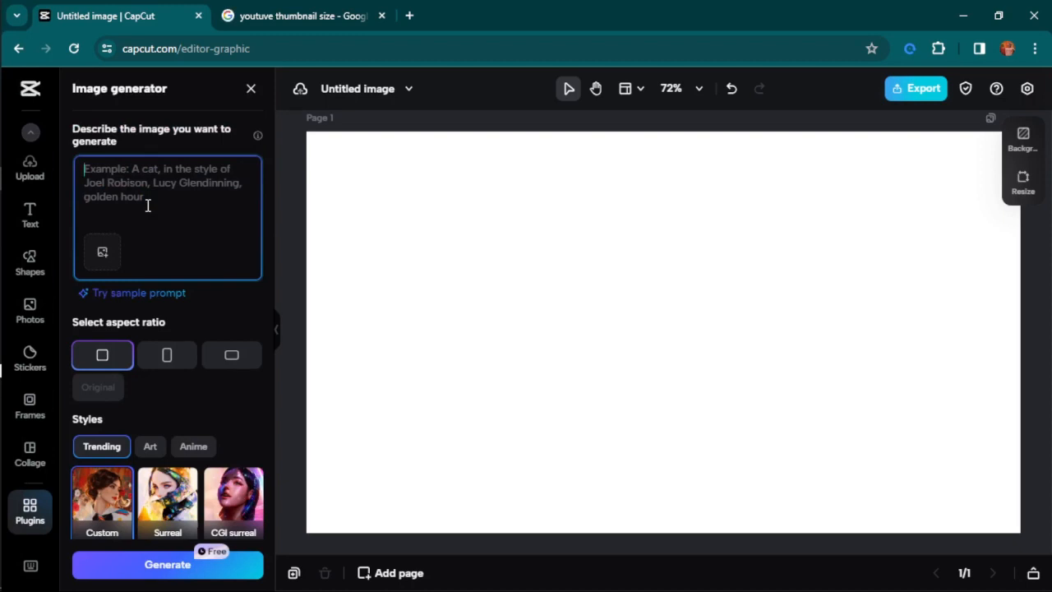
- Paste a prompt for a front-facing man behind his laptop in a night office, minimalist flat gouache illustration, 8K resolution, and review it
key(ctrl+v)
scroll(149, 225, up, 4)
scroll(149, 225, down, 6)
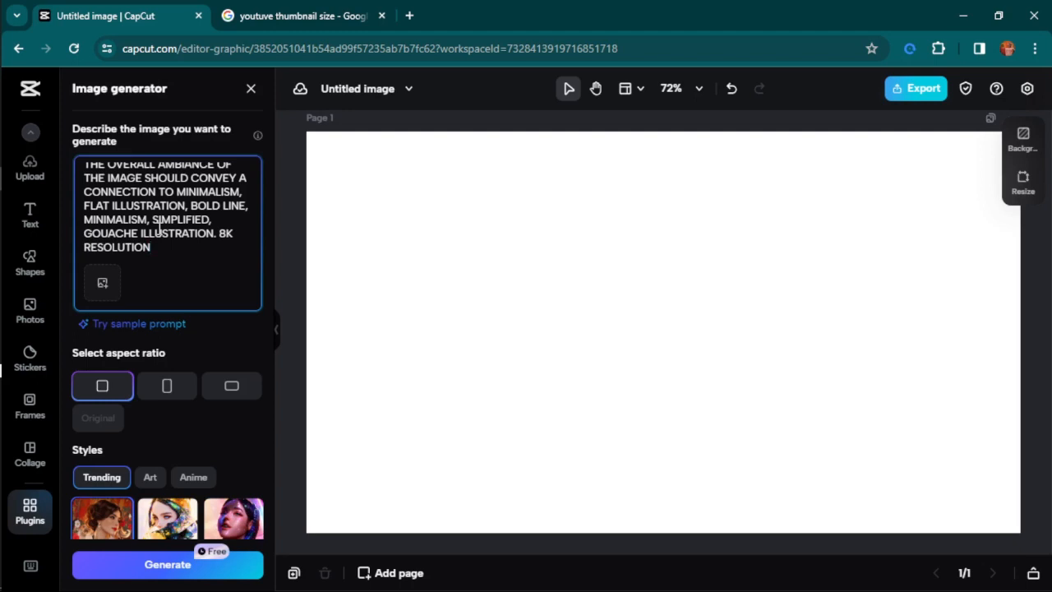
scroll(157, 231, up, 10)
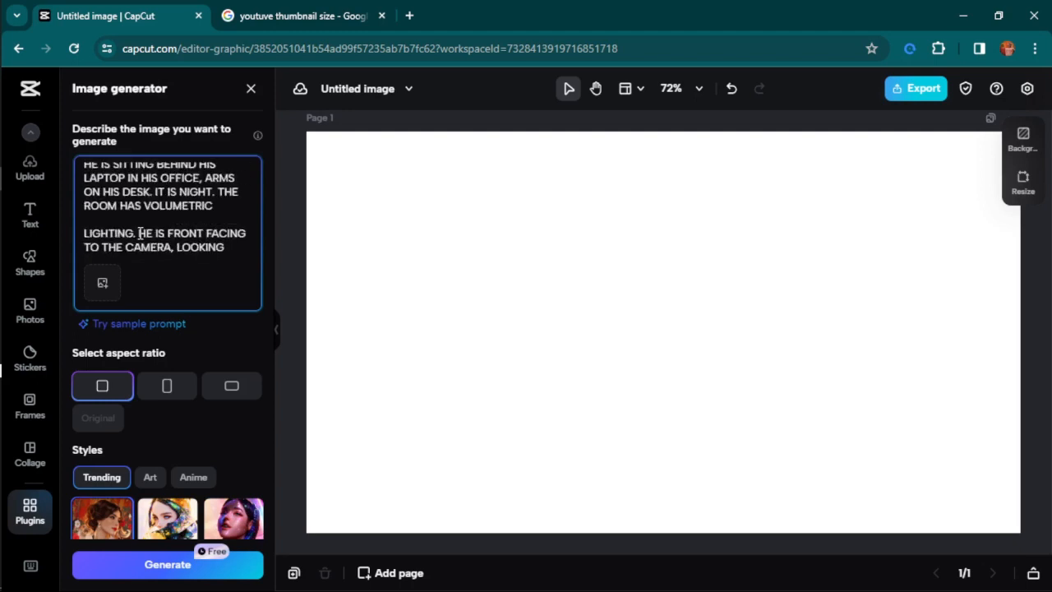
- Choose the landscape aspect ratio, keep the Custom style and scale 7.5, and generate the images
click(233, 391)
scroll(234, 444, down, 3)
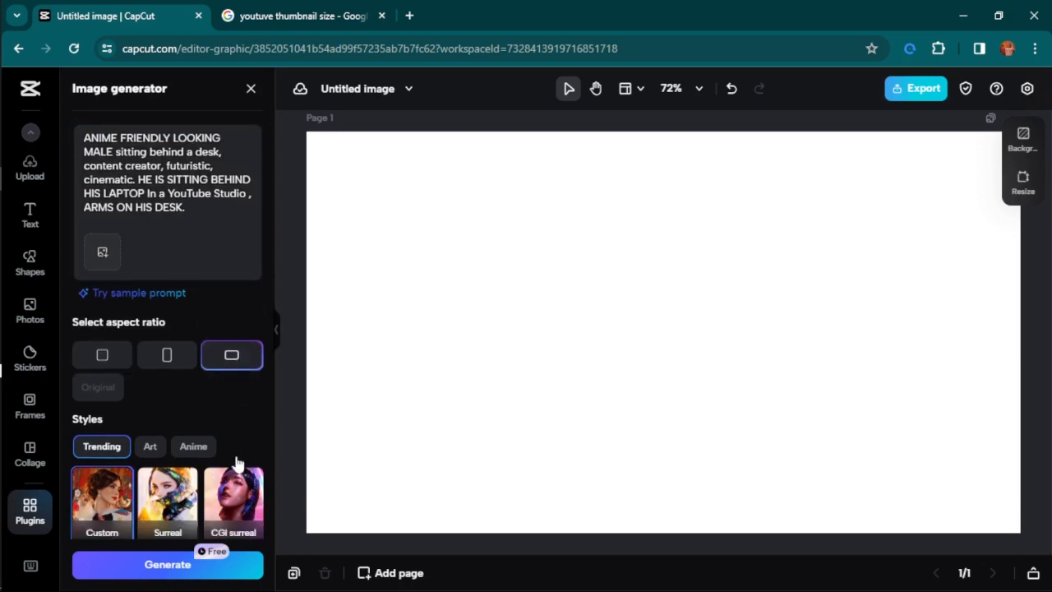
scroll(137, 533, down, 1)
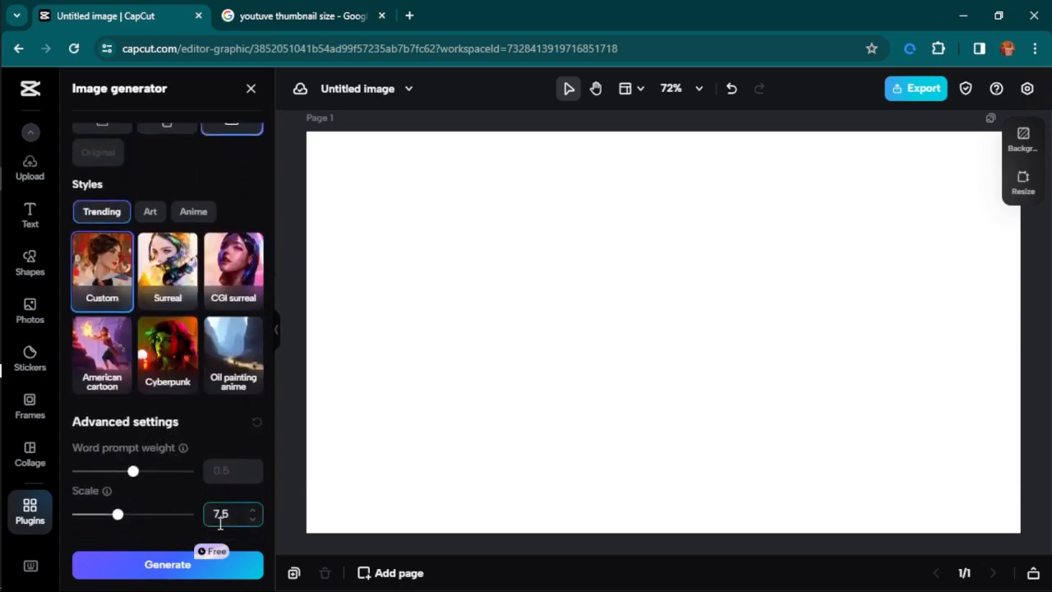
mouse_move(105, 492)
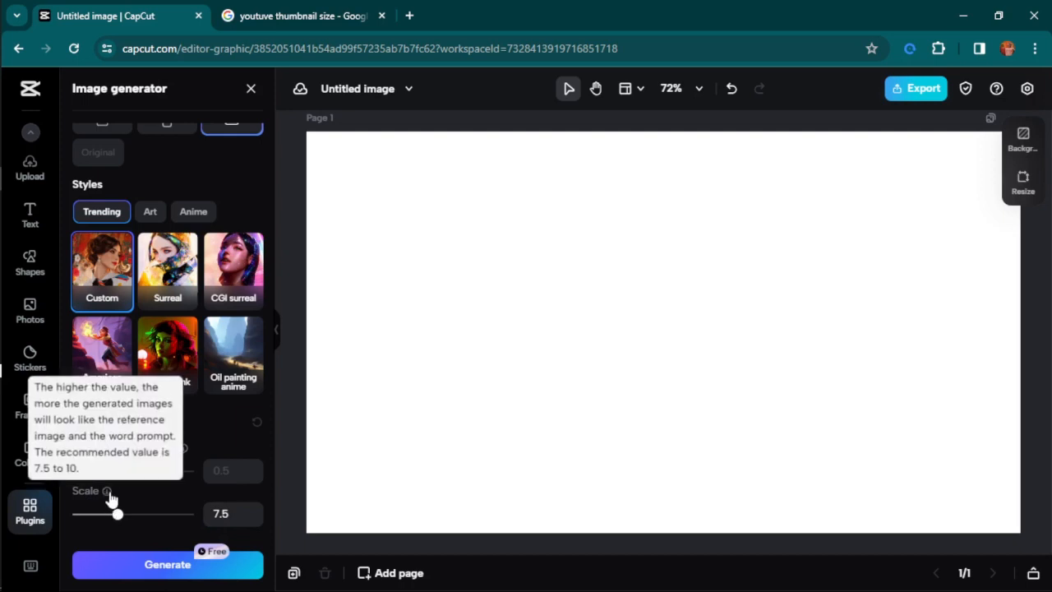
click(150, 565)
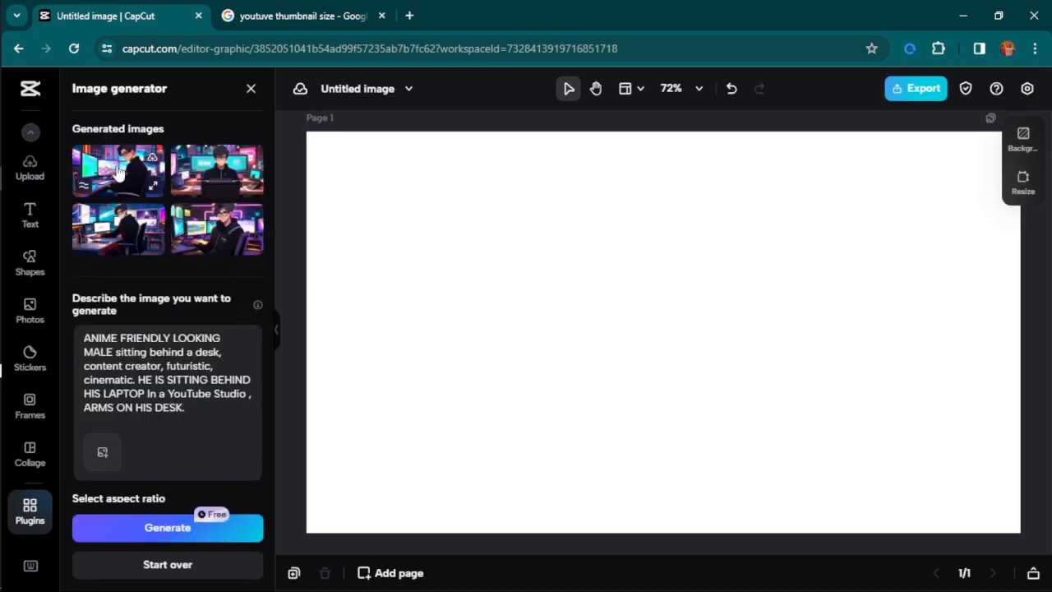
- Place the generated image of the man facing the camera on the canvas and dismiss the filter options
click(196, 172)
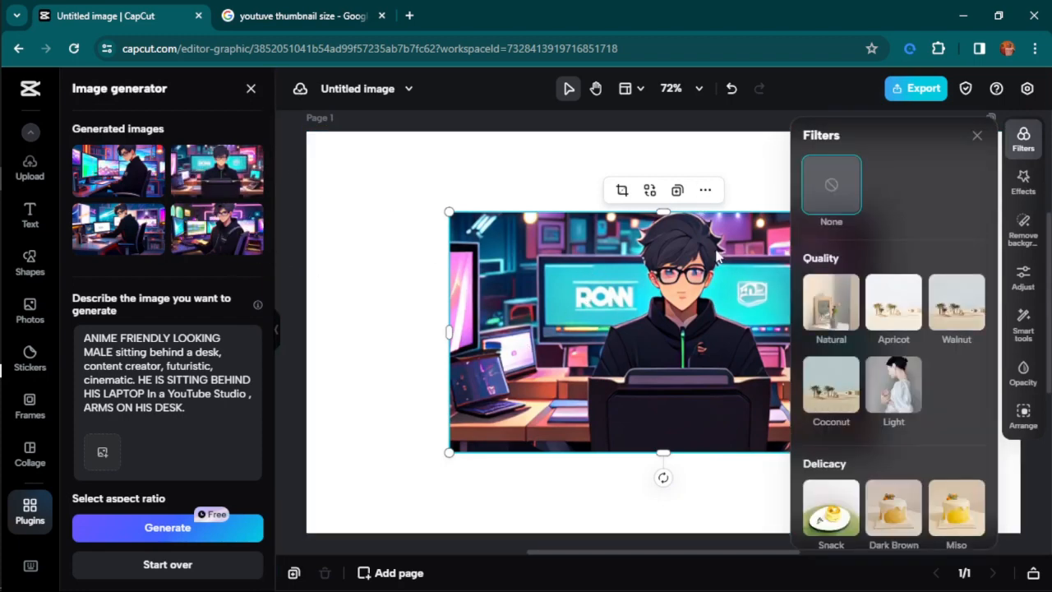
click(975, 137)
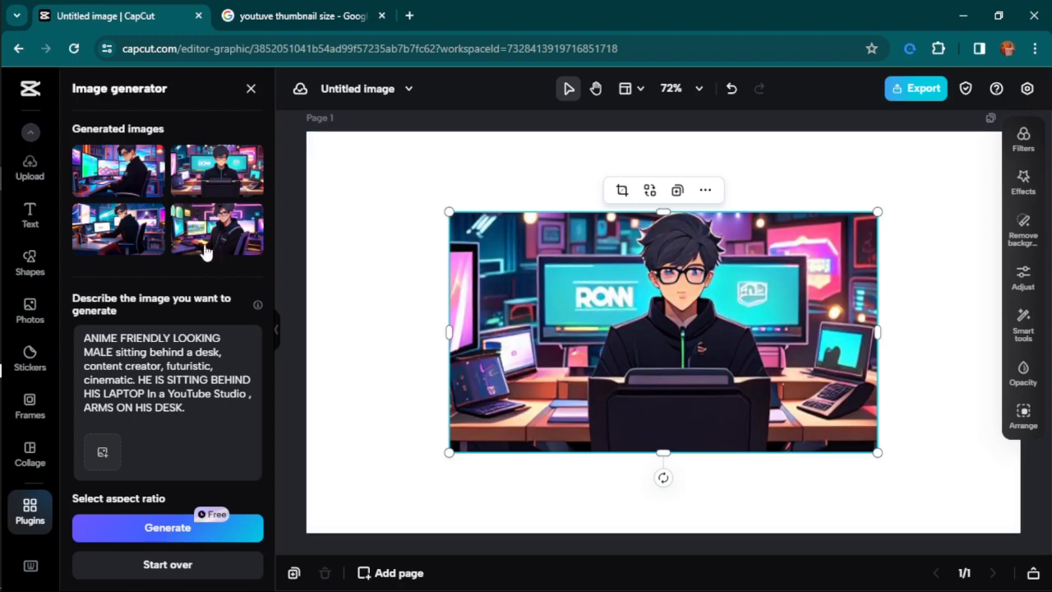
click(107, 172)
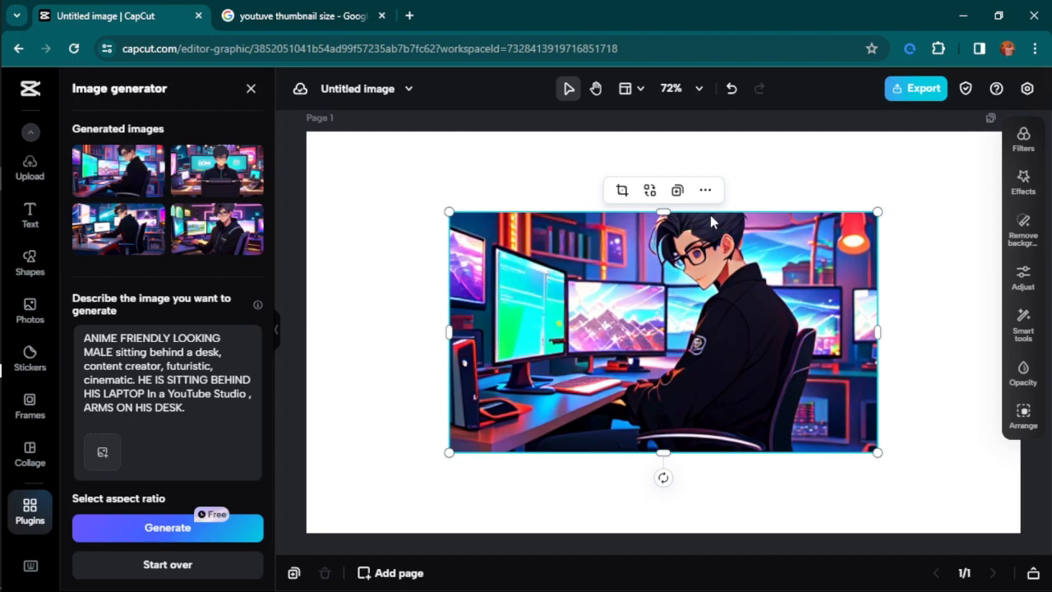
click(705, 191)
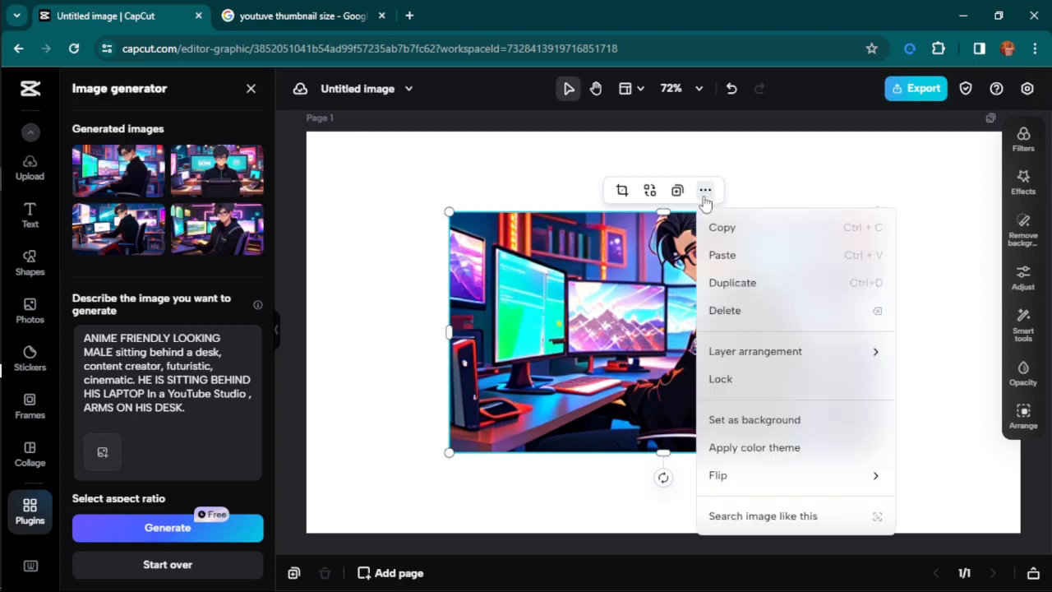
click(744, 313)
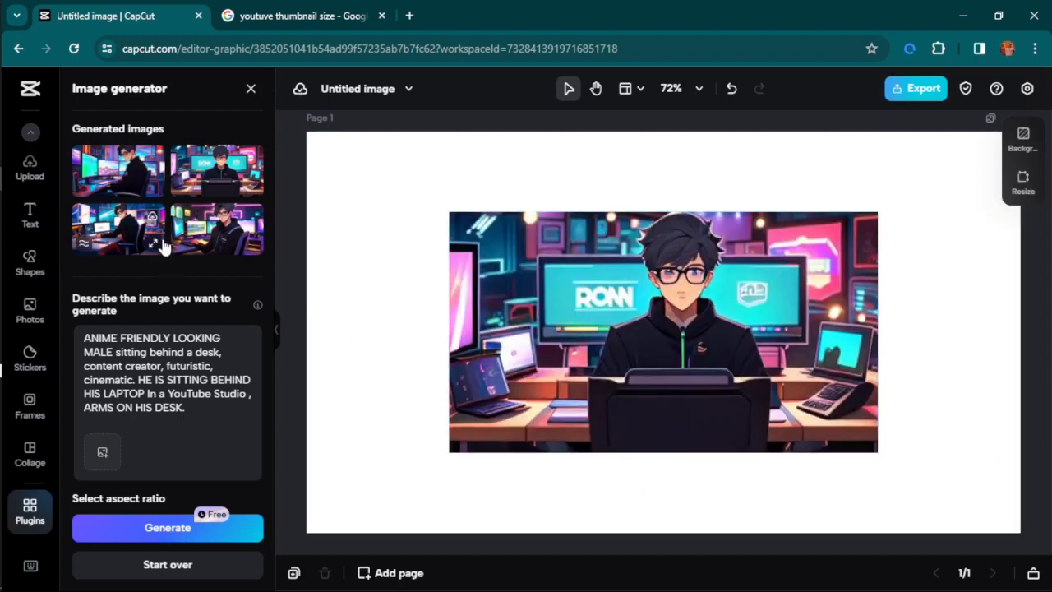
- Attach the image file g from the Desktop as the reference image for the prompt
scroll(134, 280, down, 2)
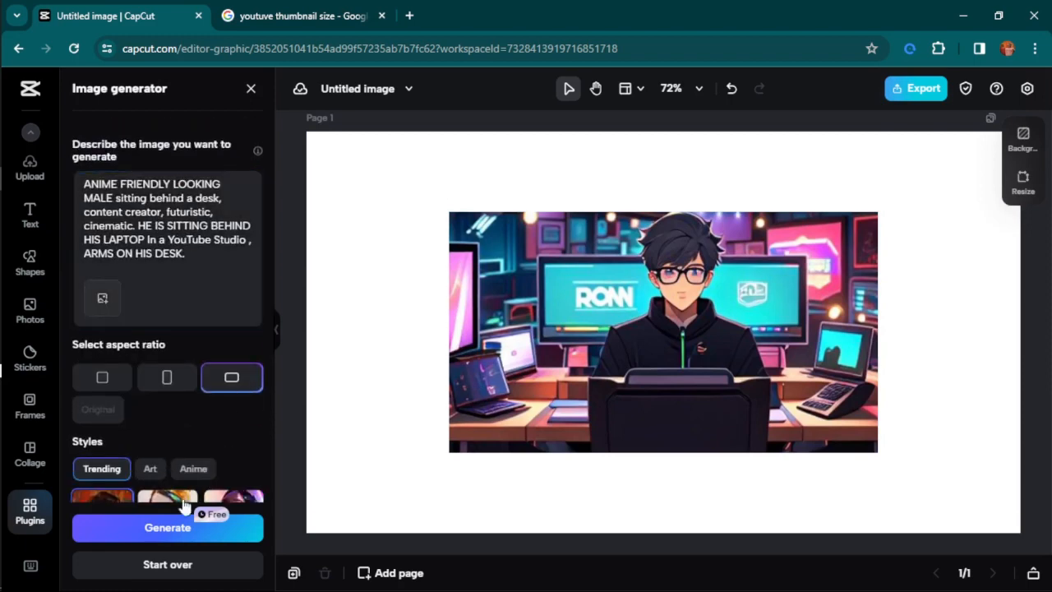
click(103, 299)
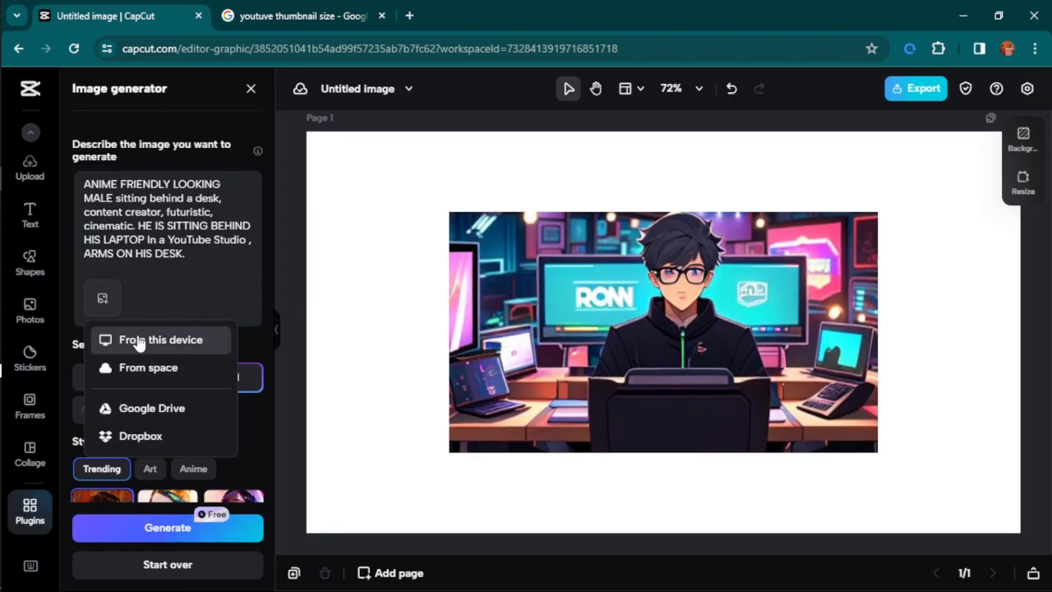
click(138, 340)
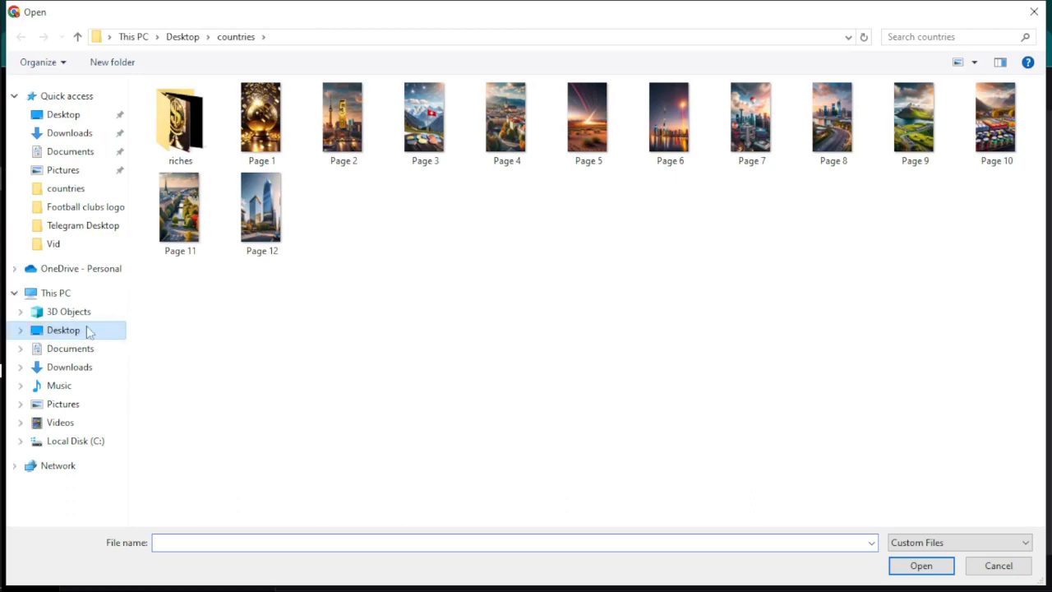
click(87, 329)
scroll(650, 329, down, 1)
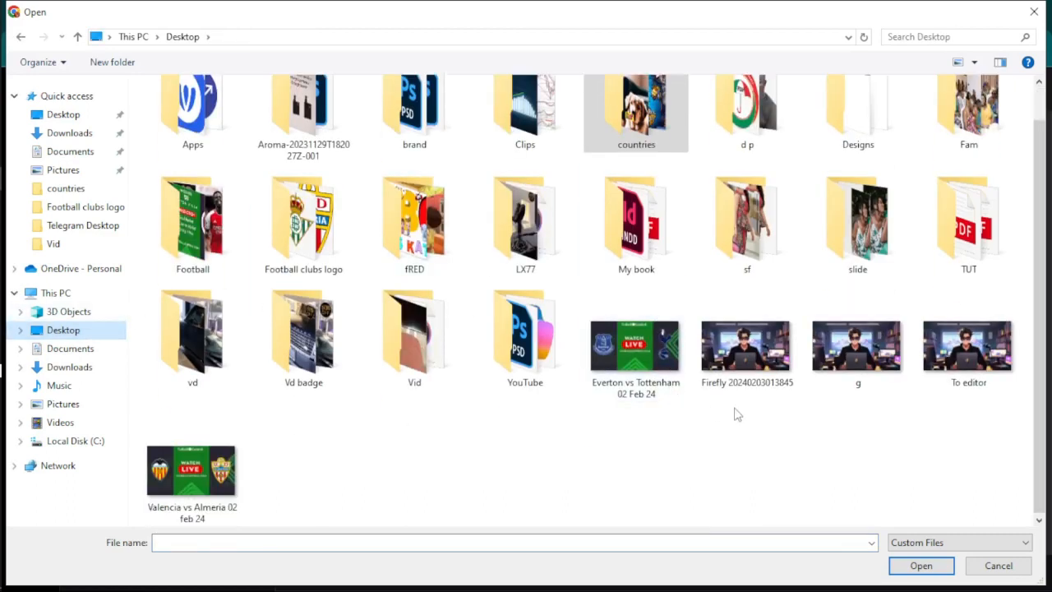
click(765, 362)
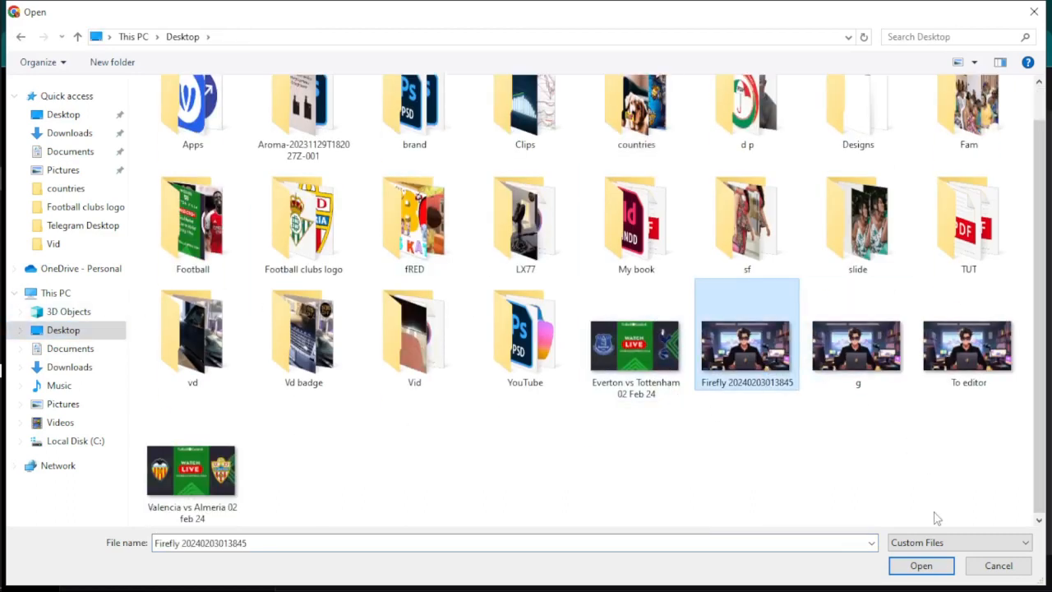
click(869, 360)
click(928, 567)
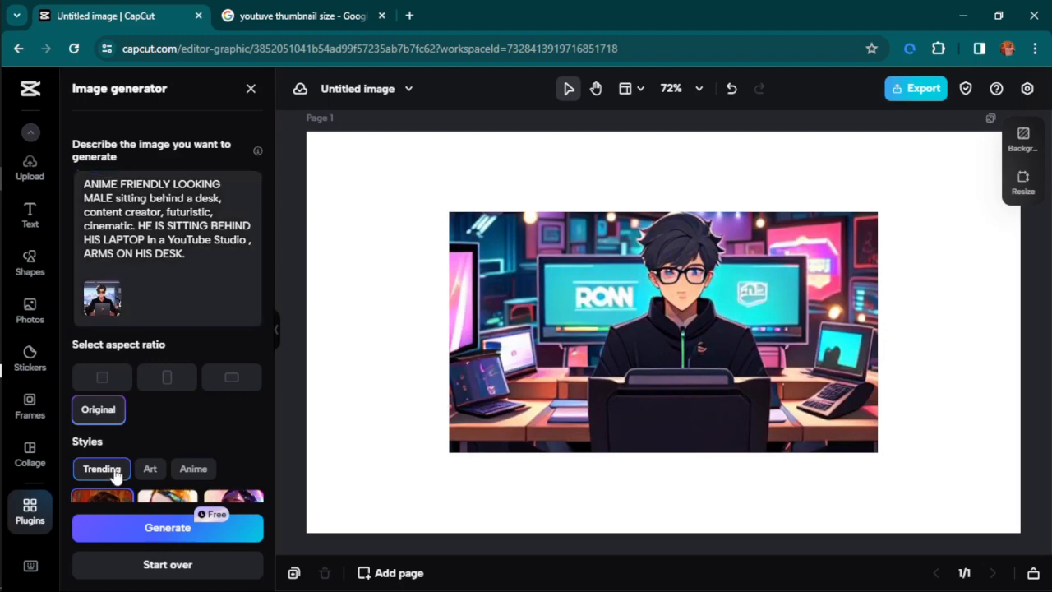
- Generate images from the prompt and reference image, then place the first result and set it as the page background
click(145, 529)
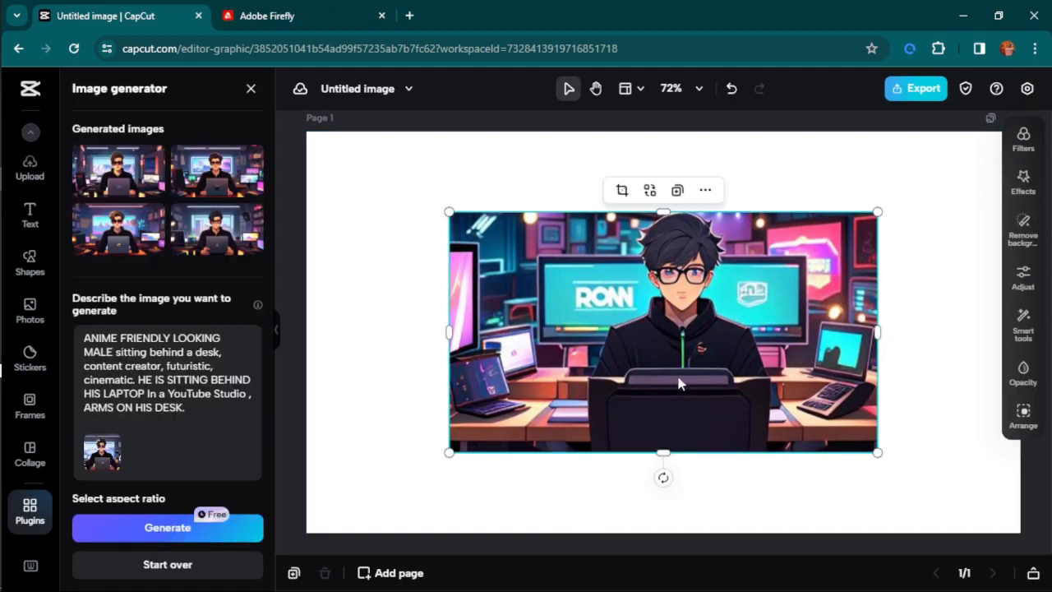
click(123, 179)
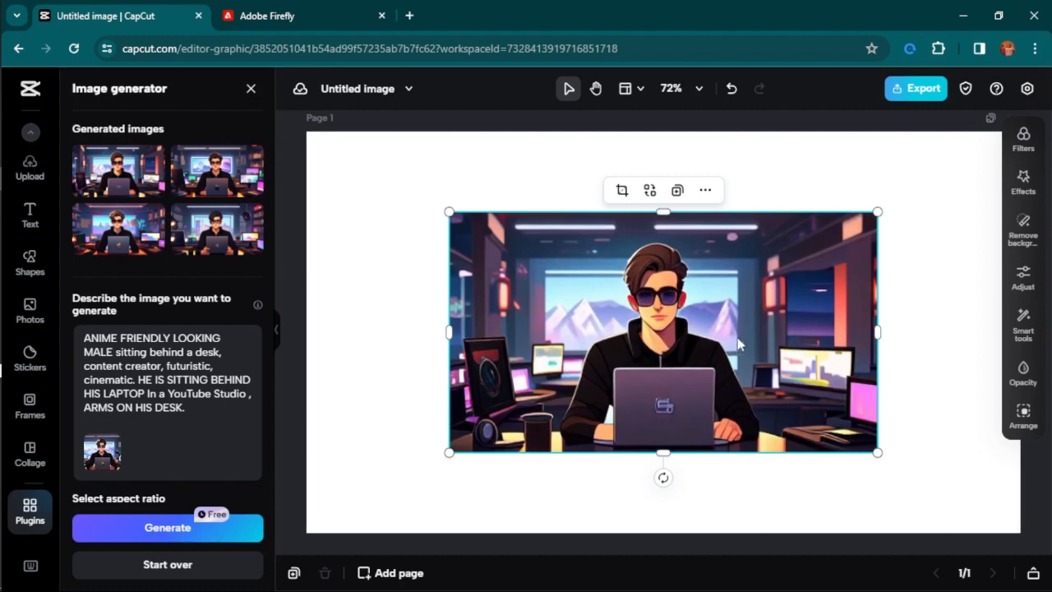
click(705, 190)
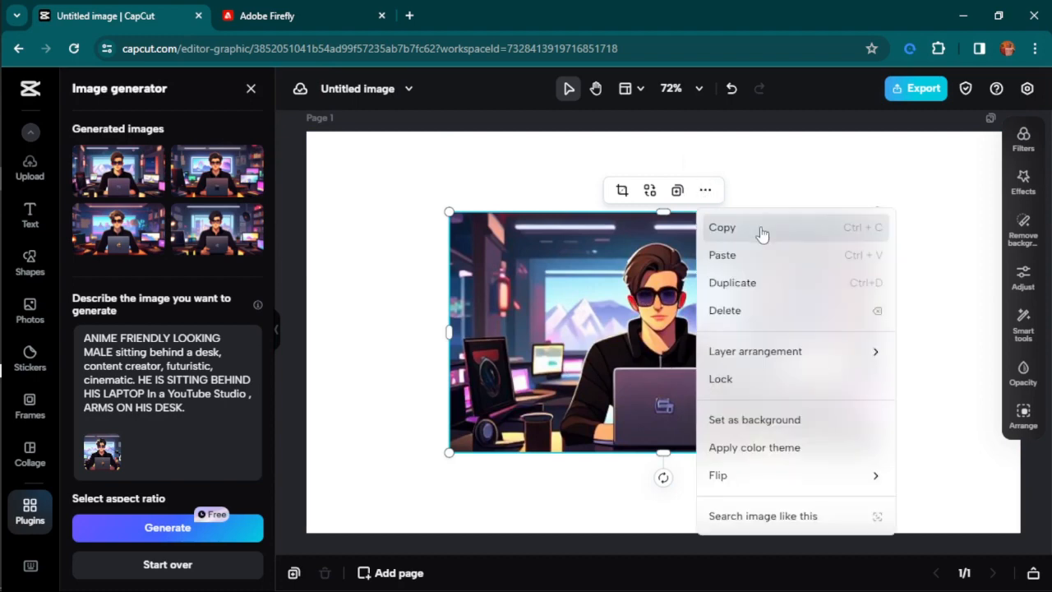
click(756, 420)
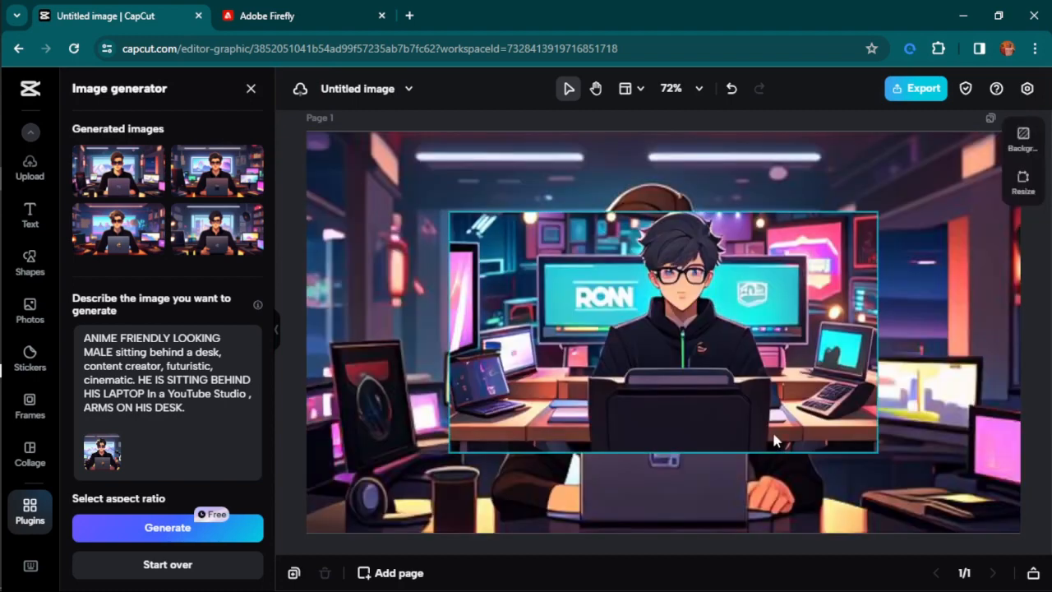
- Open the export settings and set the download format to PNG at 1× size
click(940, 92)
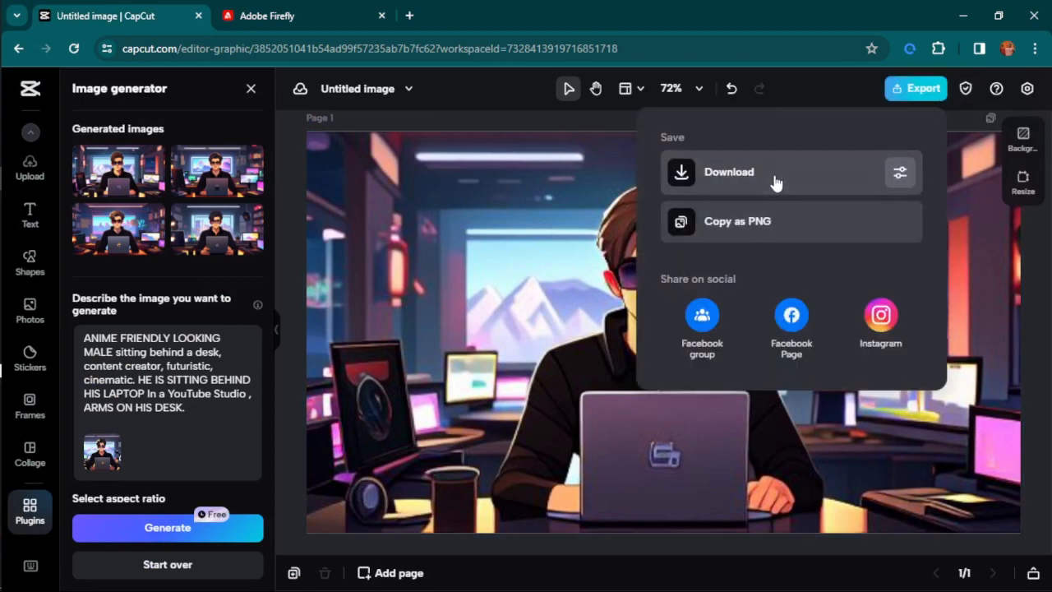
click(823, 167)
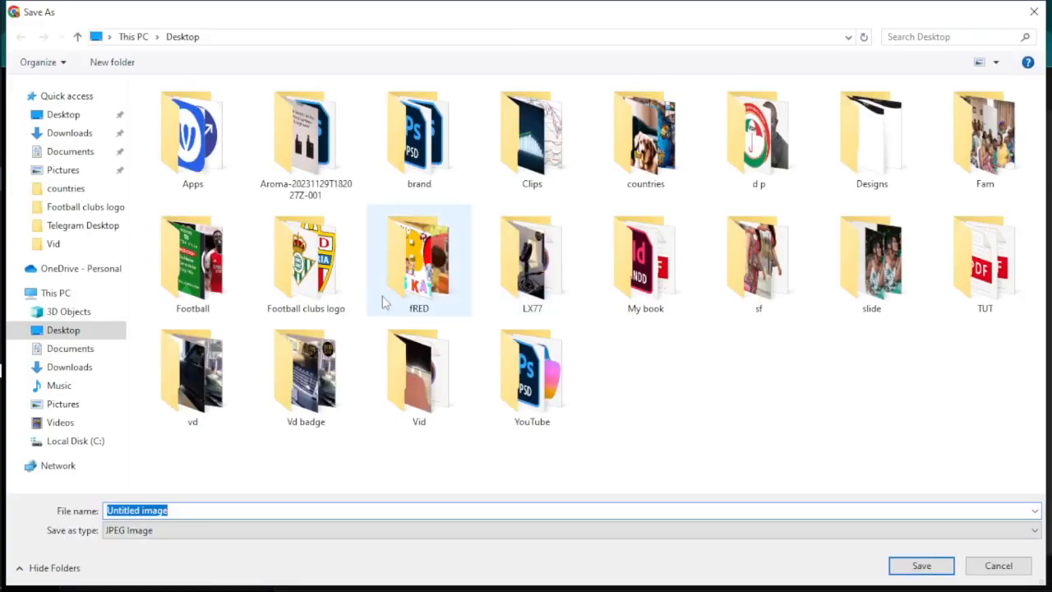
click(999, 567)
click(904, 171)
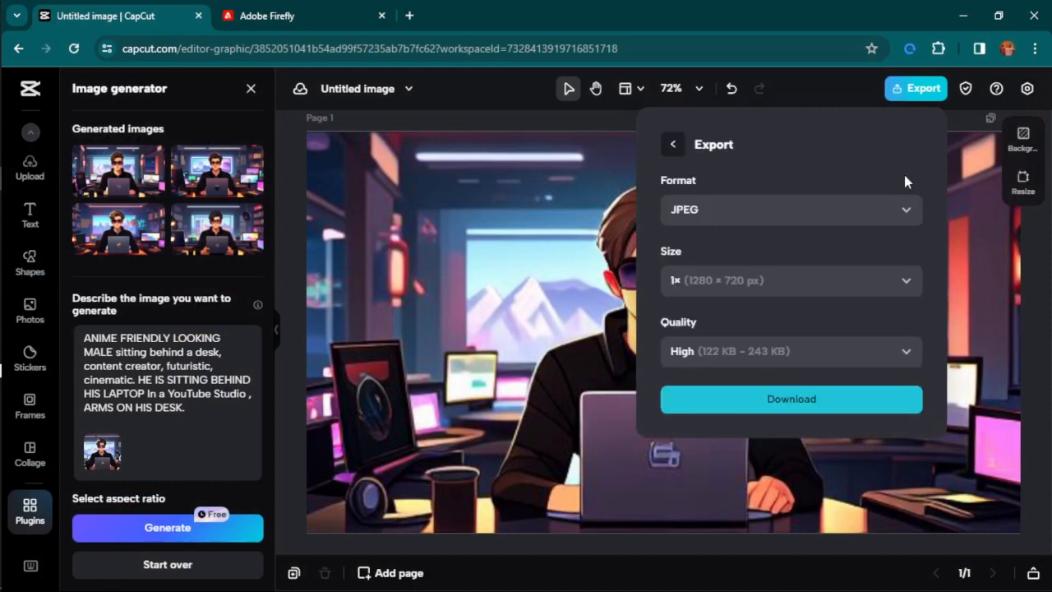
click(709, 227)
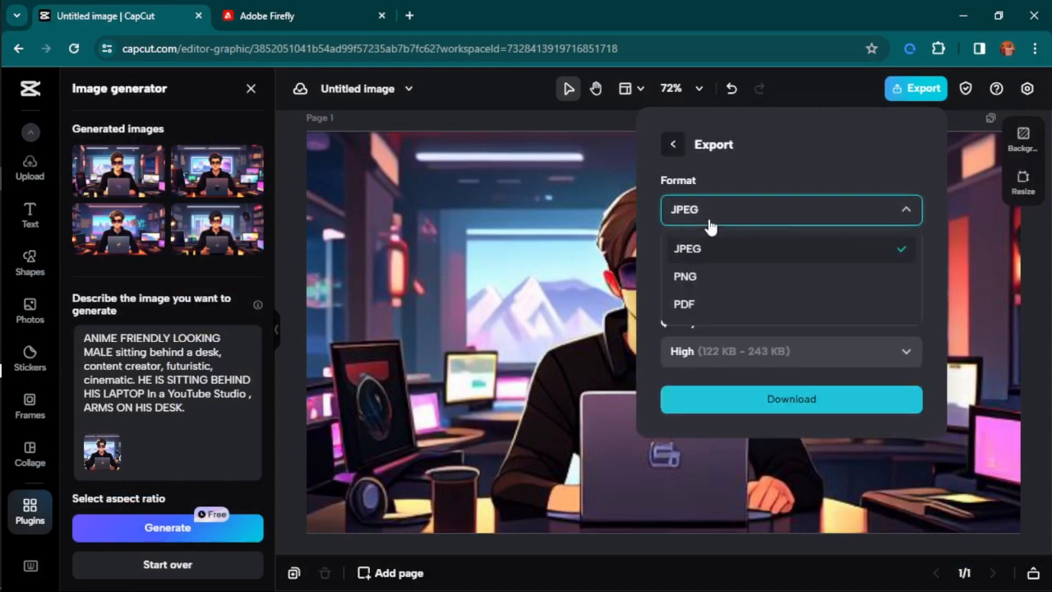
click(703, 278)
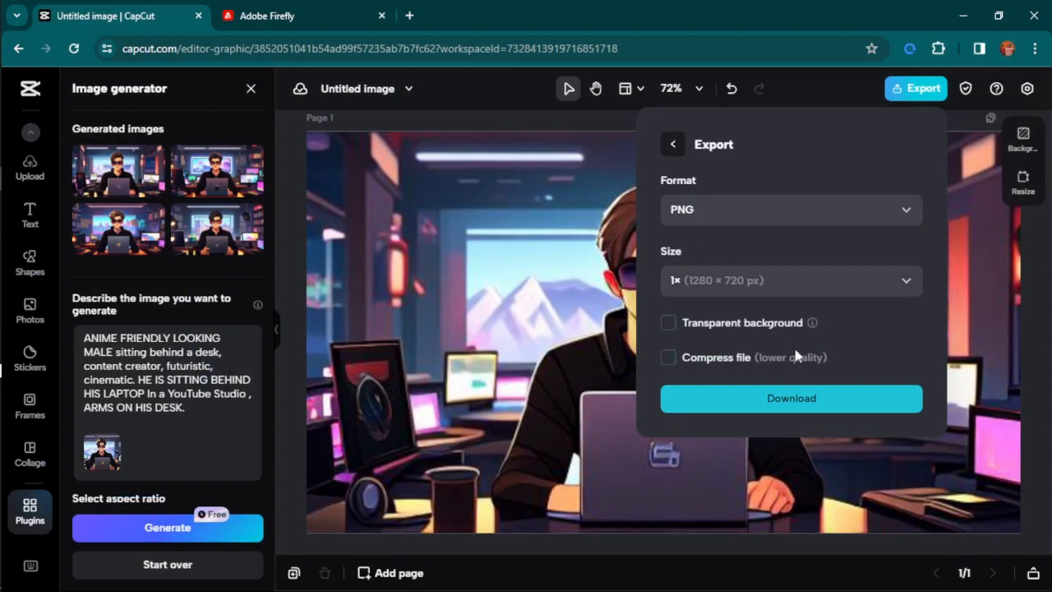
- Download the image and save it on the Desktop under the file name Peres Ai
click(770, 407)
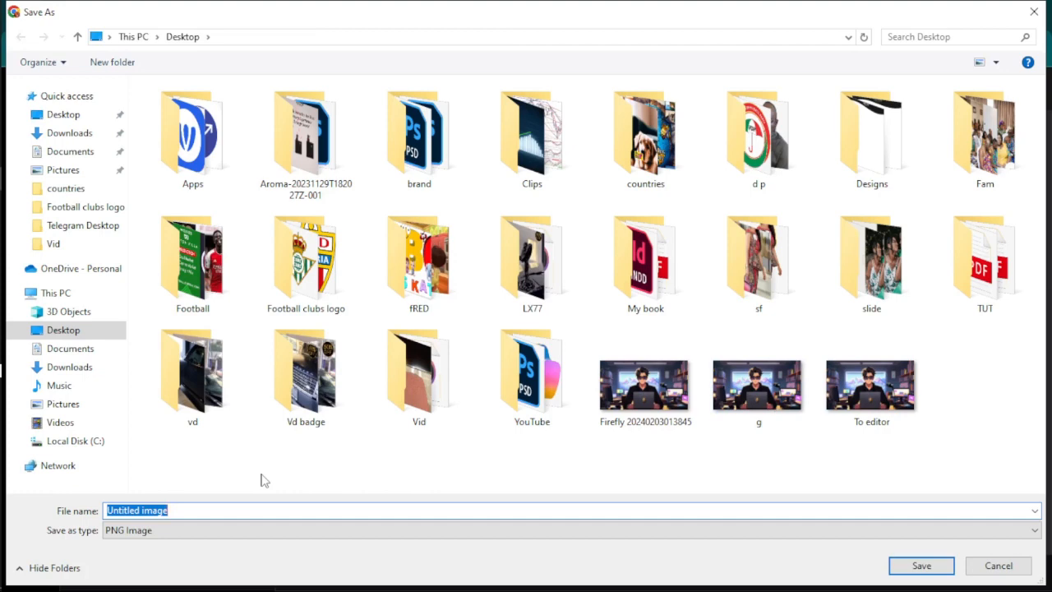
text(PE)
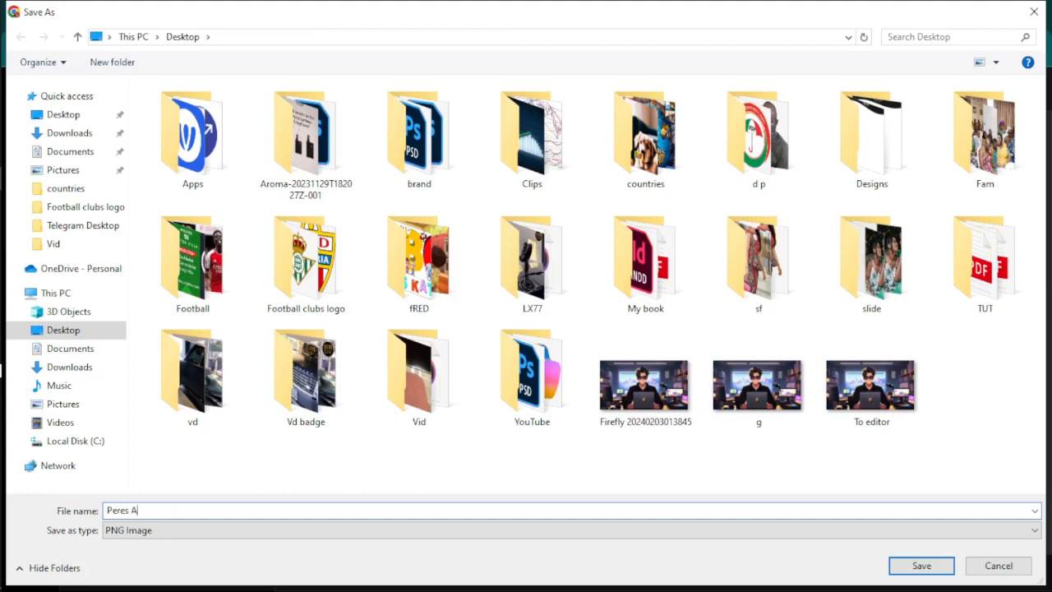
key(Return)
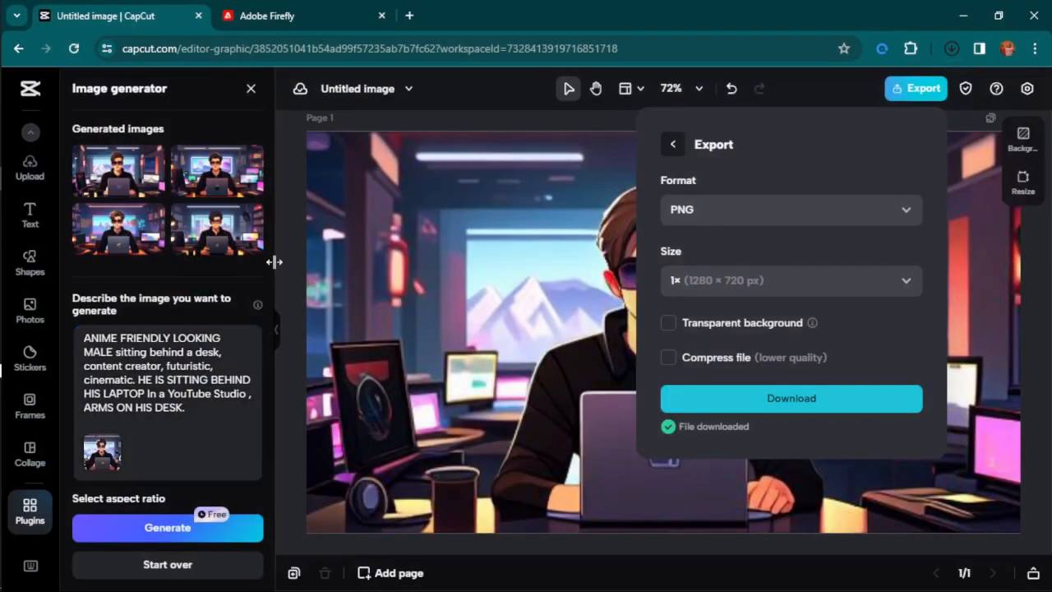
- Open the Image upscaler from CapCut's home page and upload the Peres Ai image from the Desktop
click(29, 93)
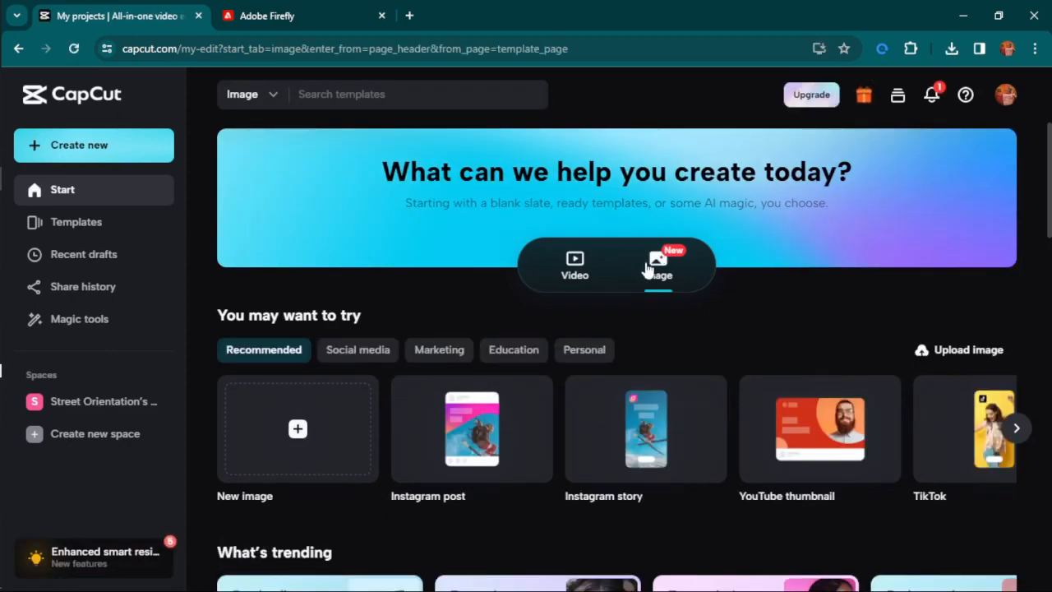
click(103, 150)
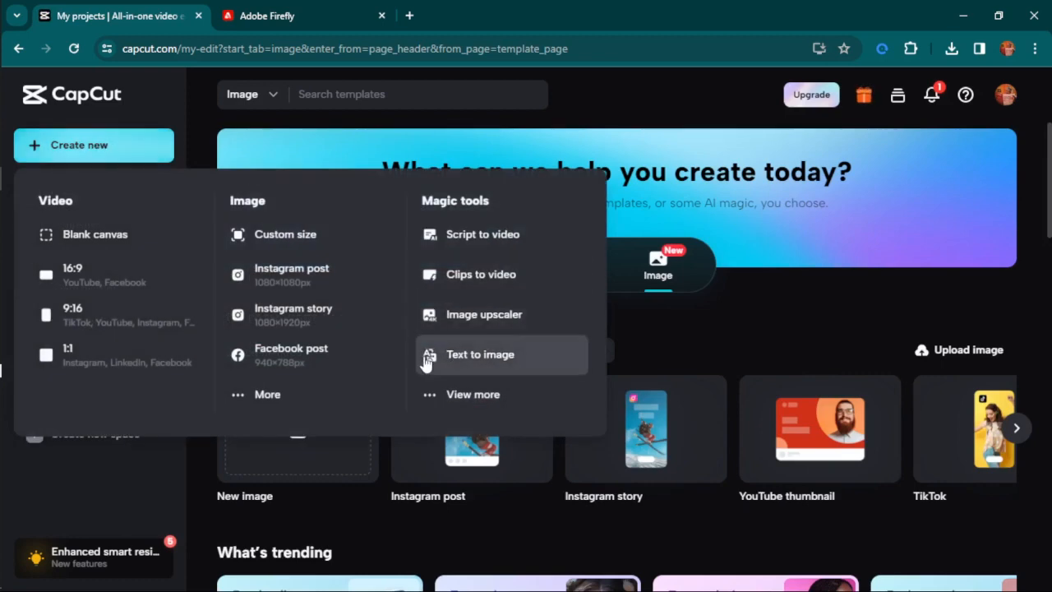
click(490, 321)
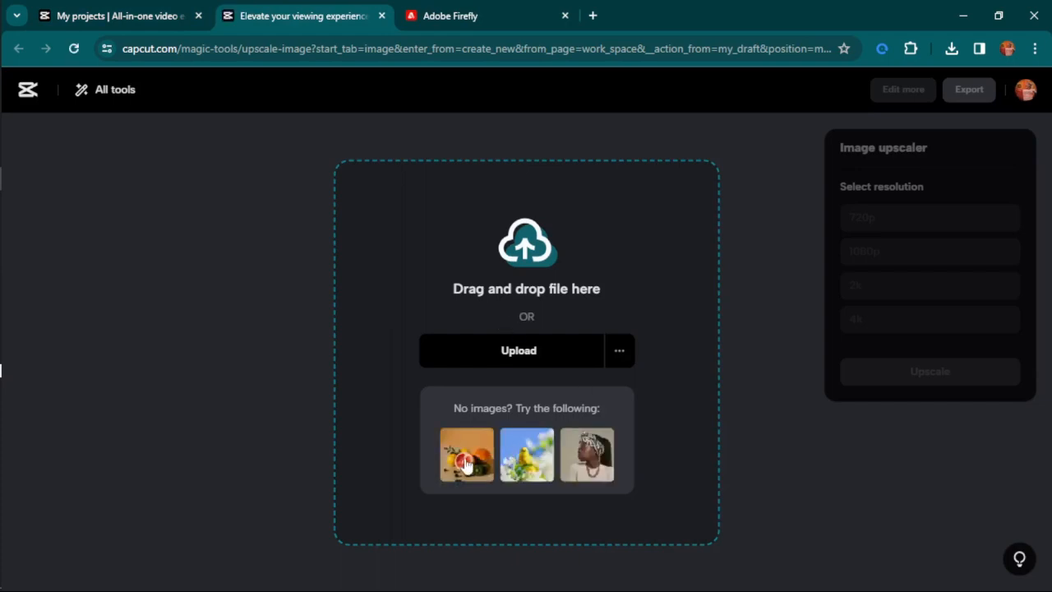
click(508, 360)
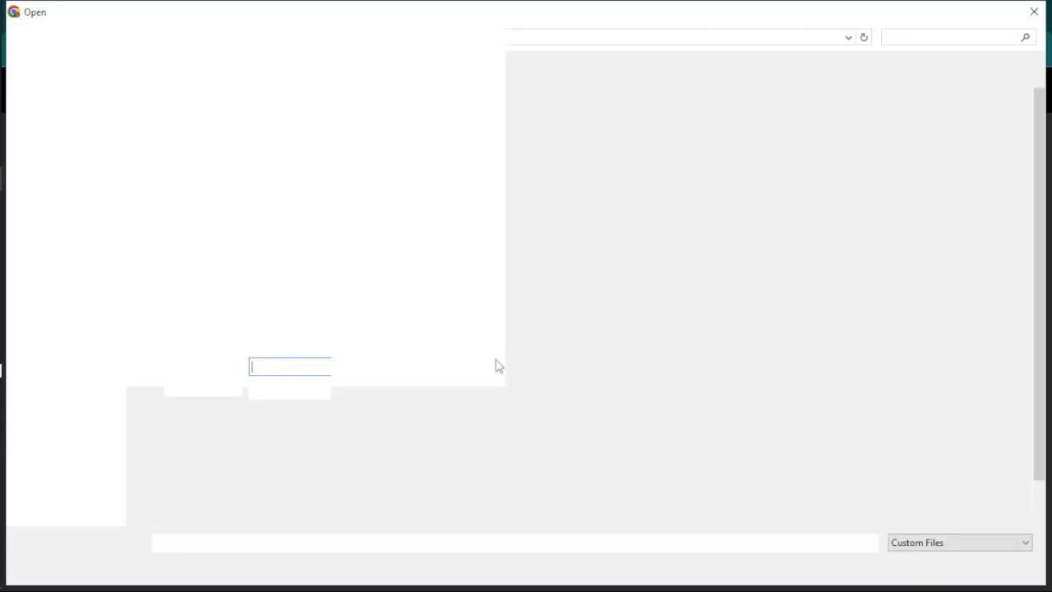
click(963, 387)
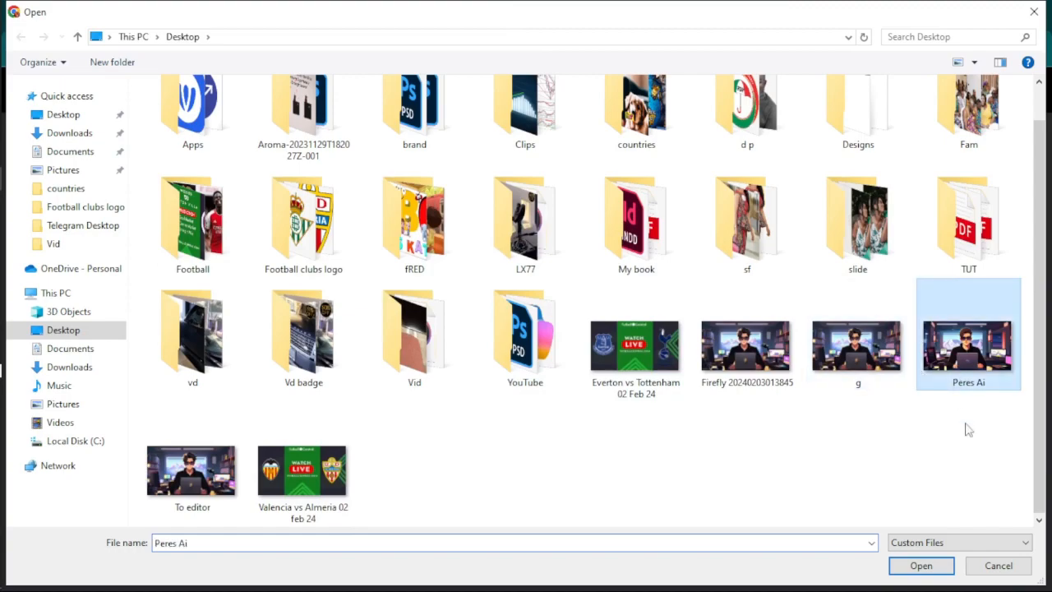
click(922, 566)
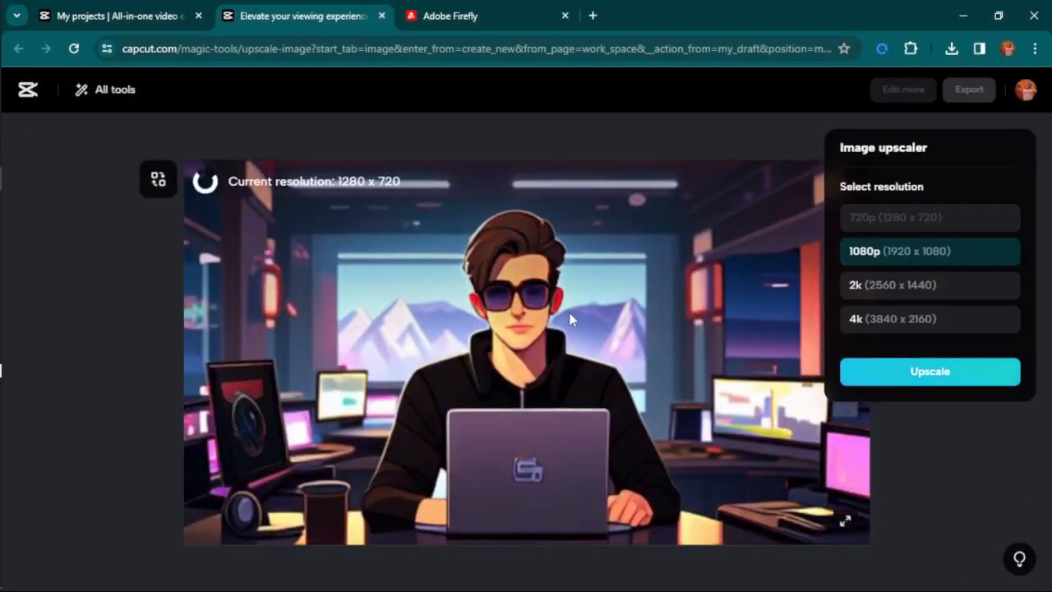
- Upscale the uploaded image to 4k (3840 x 2160)
click(902, 324)
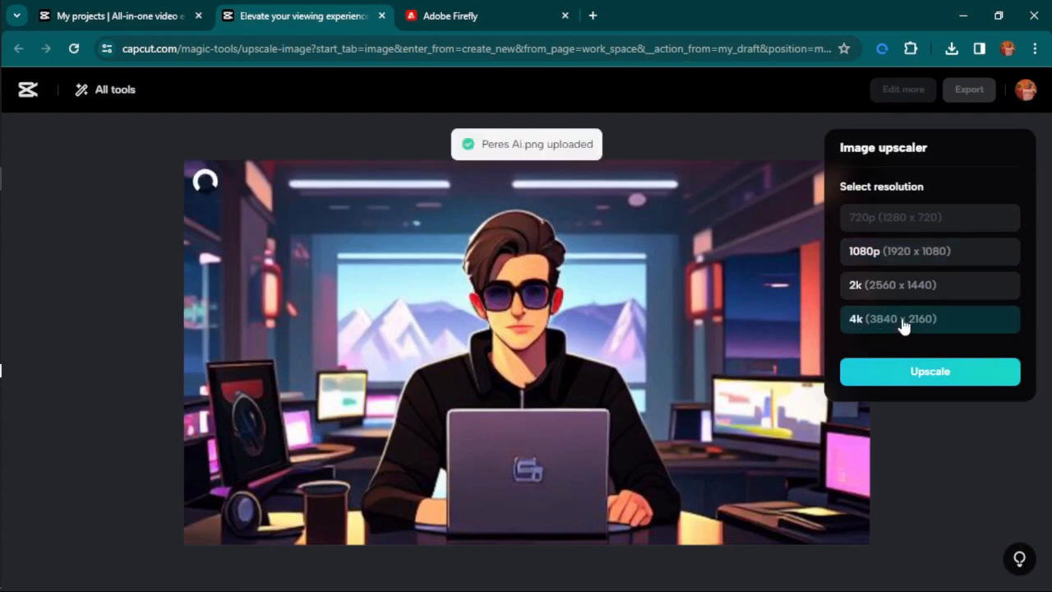
click(919, 378)
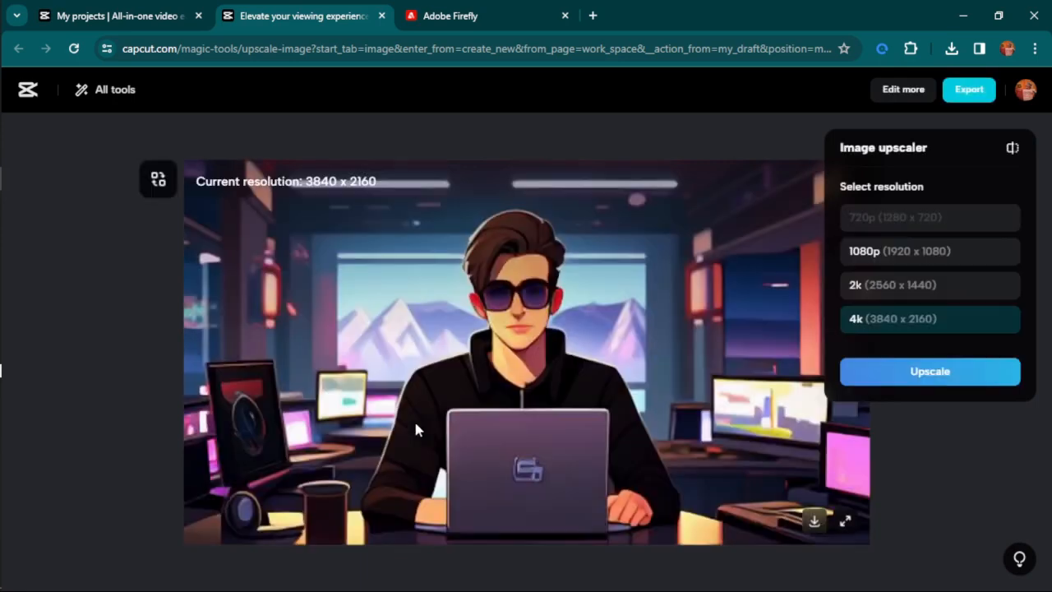
click(34, 445)
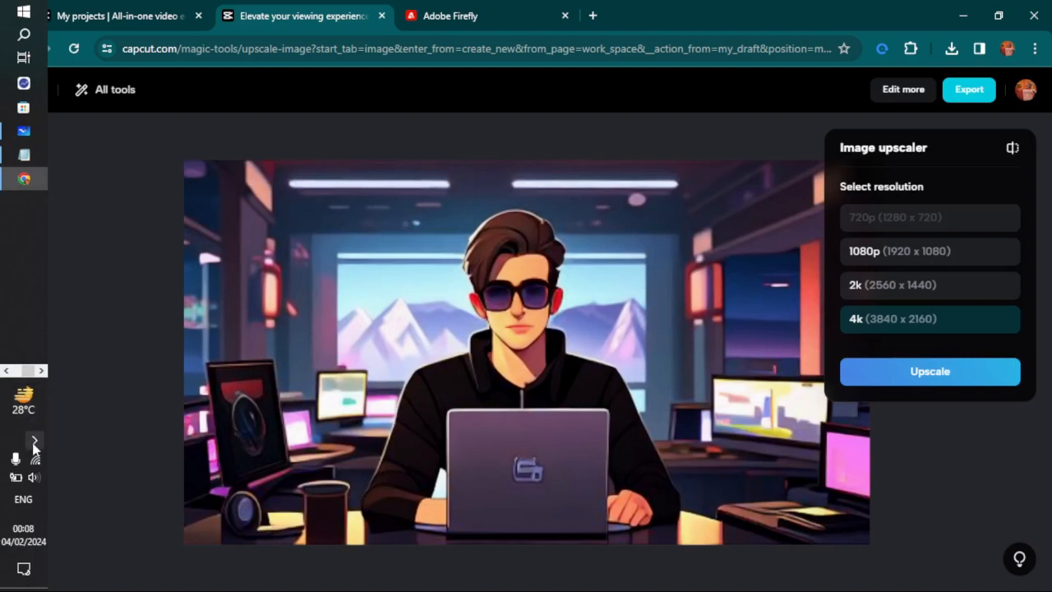
click(34, 445)
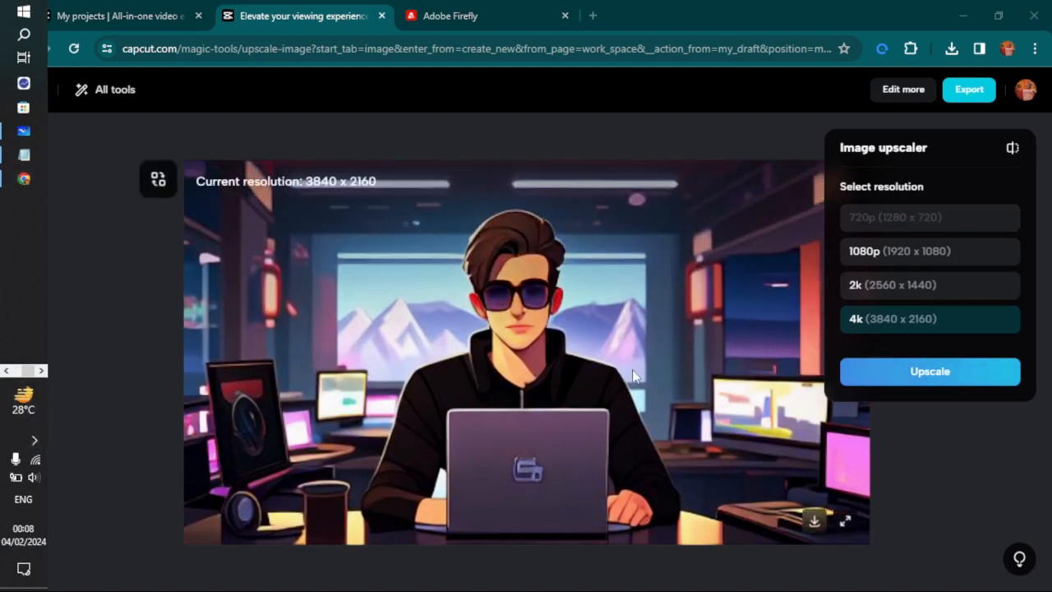
- Export the upscaled image to the Desktop as a JPEG named P Ai
click(967, 90)
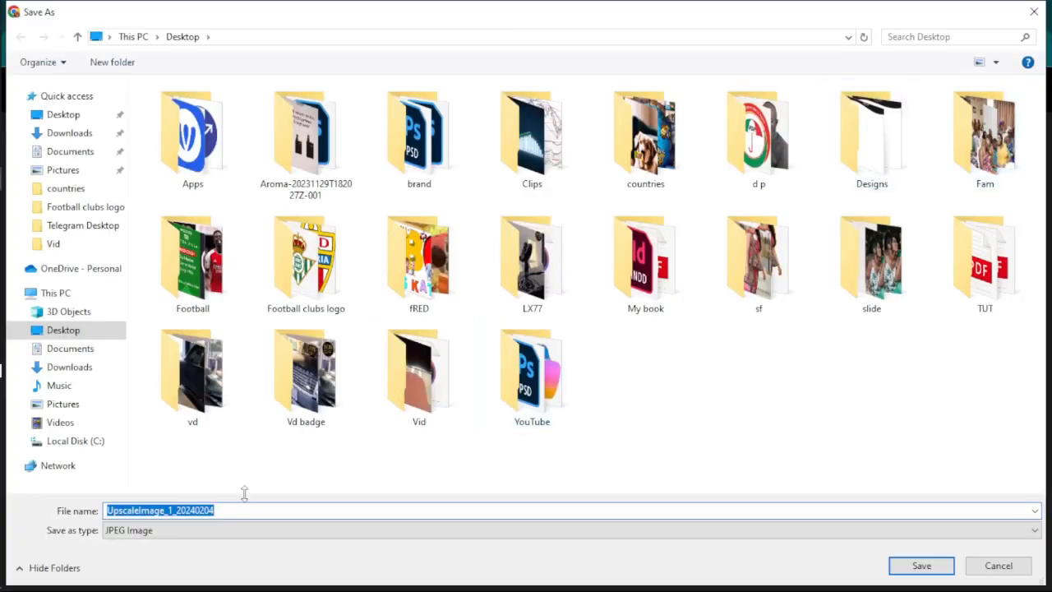
text(P Ai)
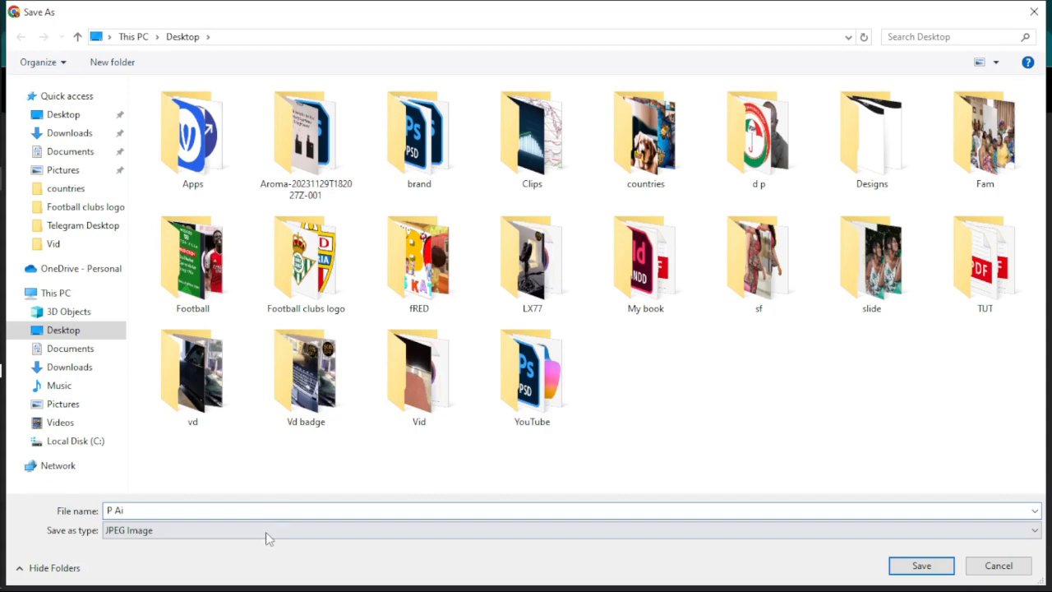
click(265, 530)
click(266, 542)
click(922, 566)
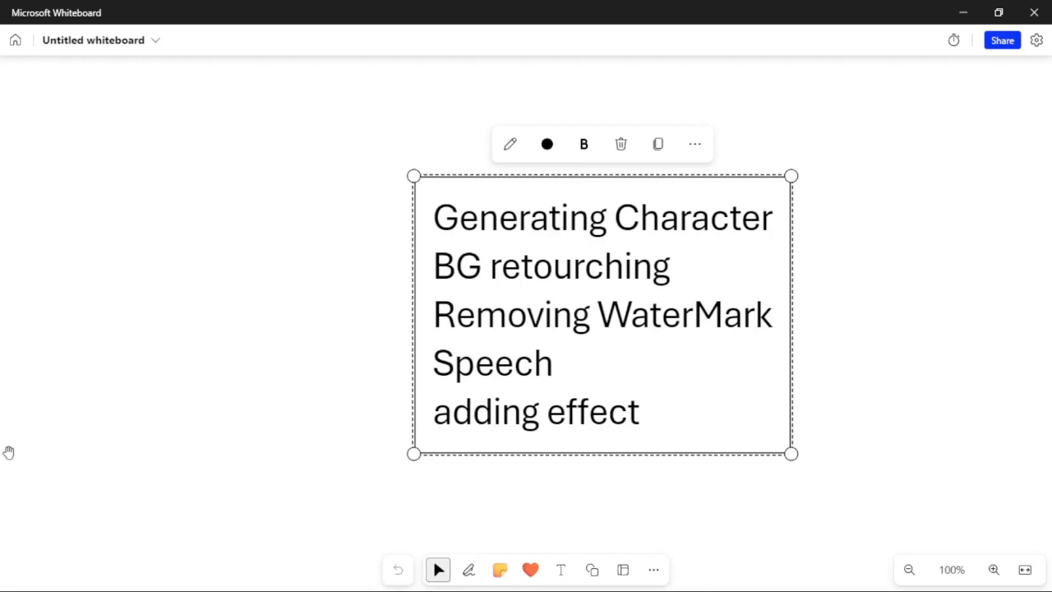
- Switch to Adobe Firefly in the browser and open the Generative fill tool
key(alt+Tab)
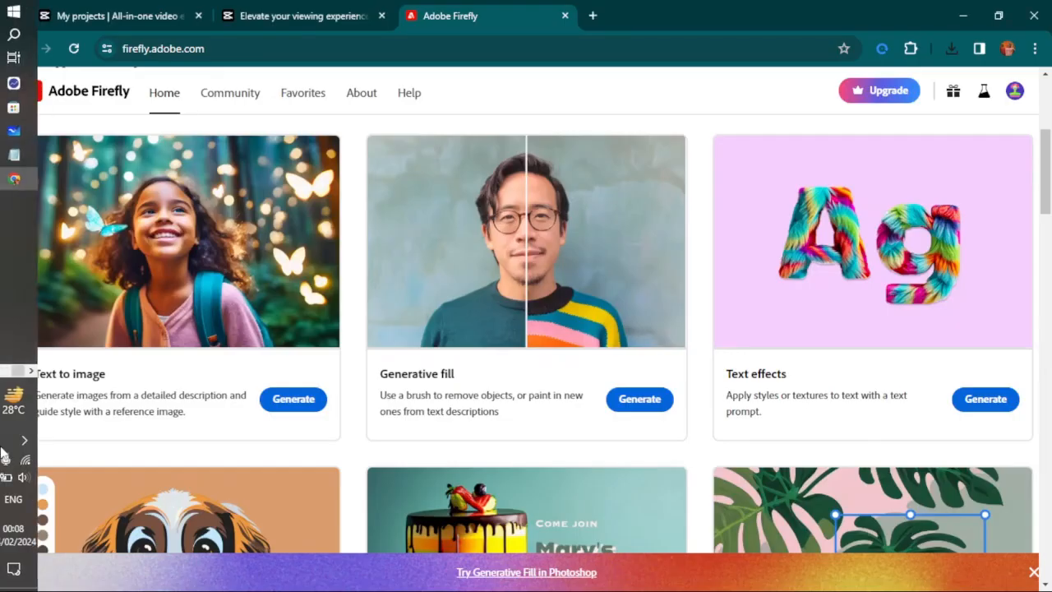
scroll(211, 267, up, 4)
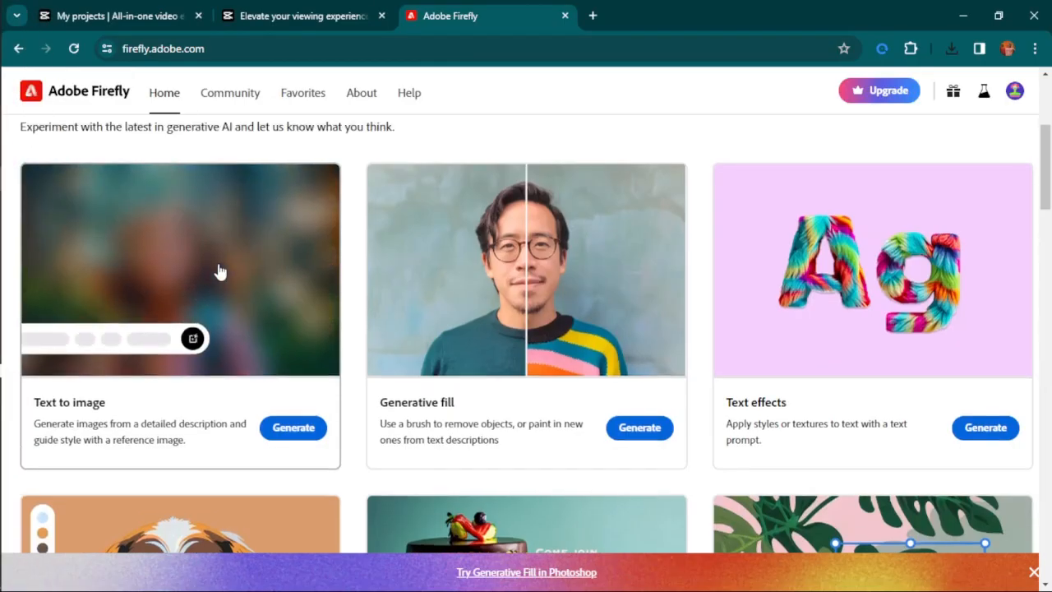
scroll(218, 263, down, 2)
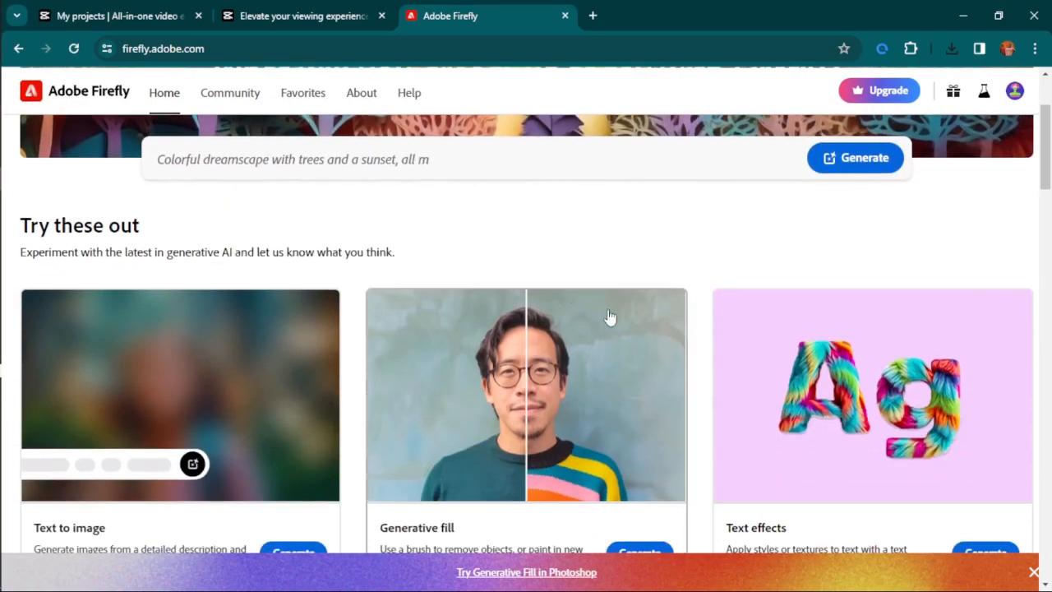
scroll(440, 328, down, 2)
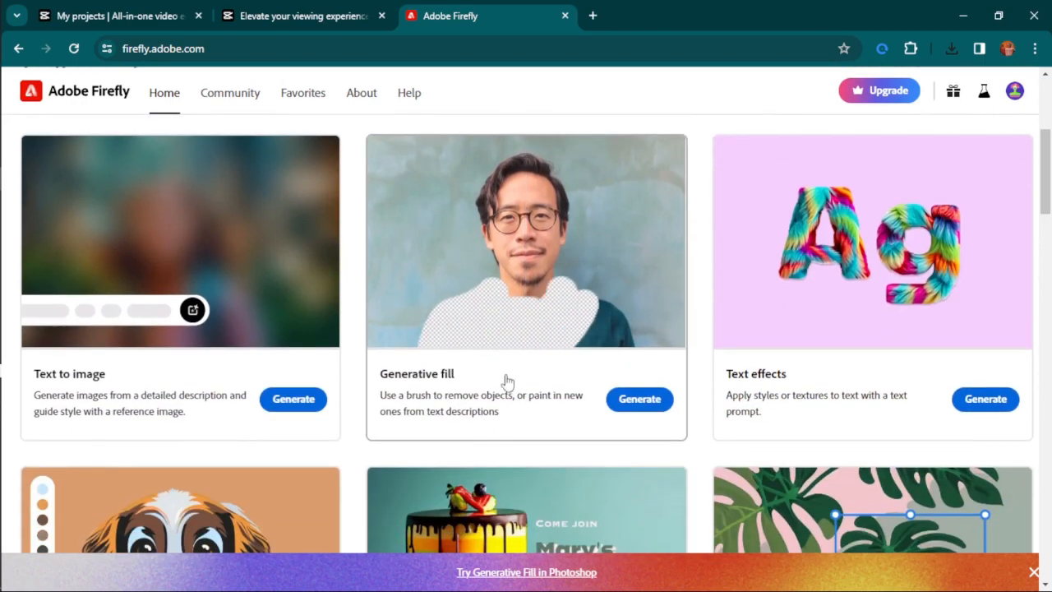
click(650, 376)
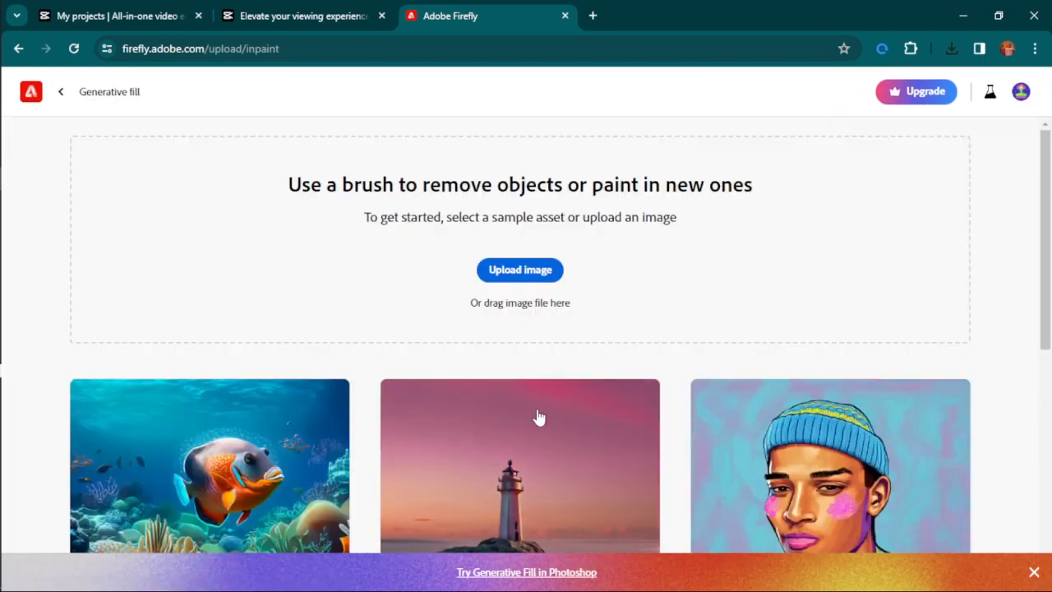
- Upload the P Ai image from the Desktop for generative fill
click(544, 274)
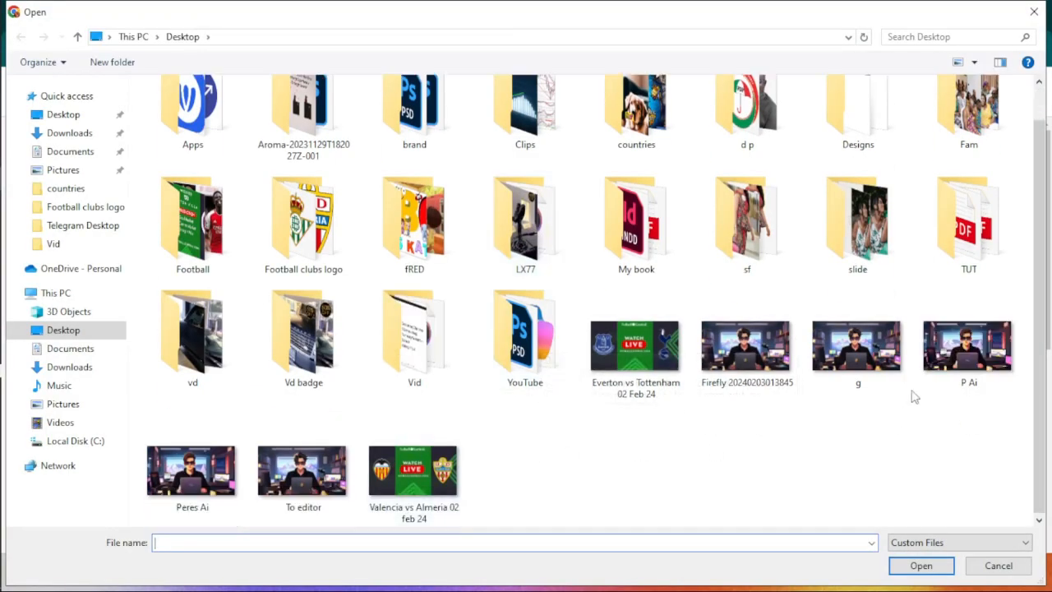
click(969, 347)
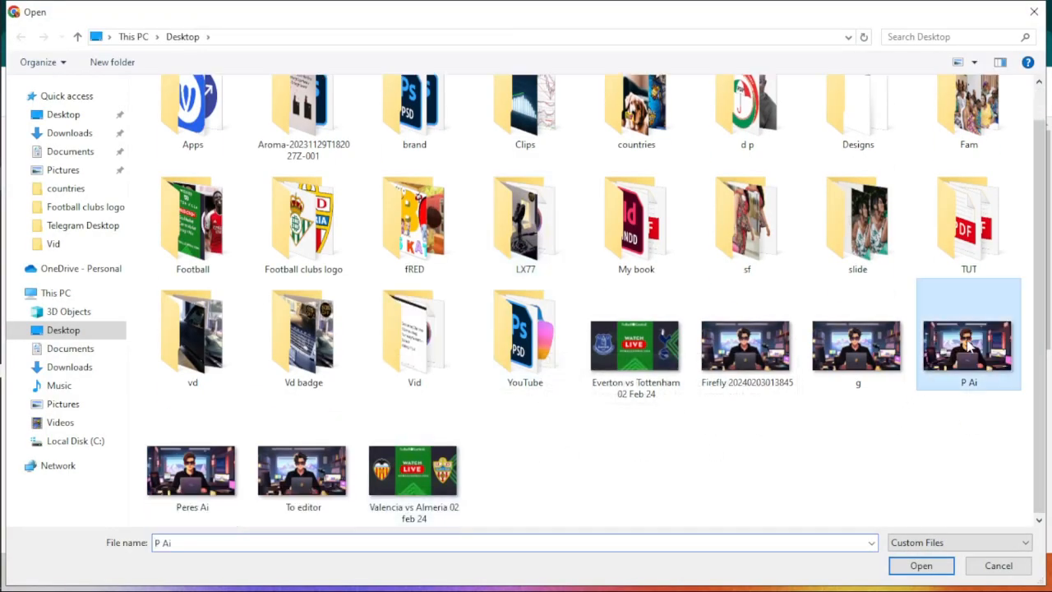
click(920, 565)
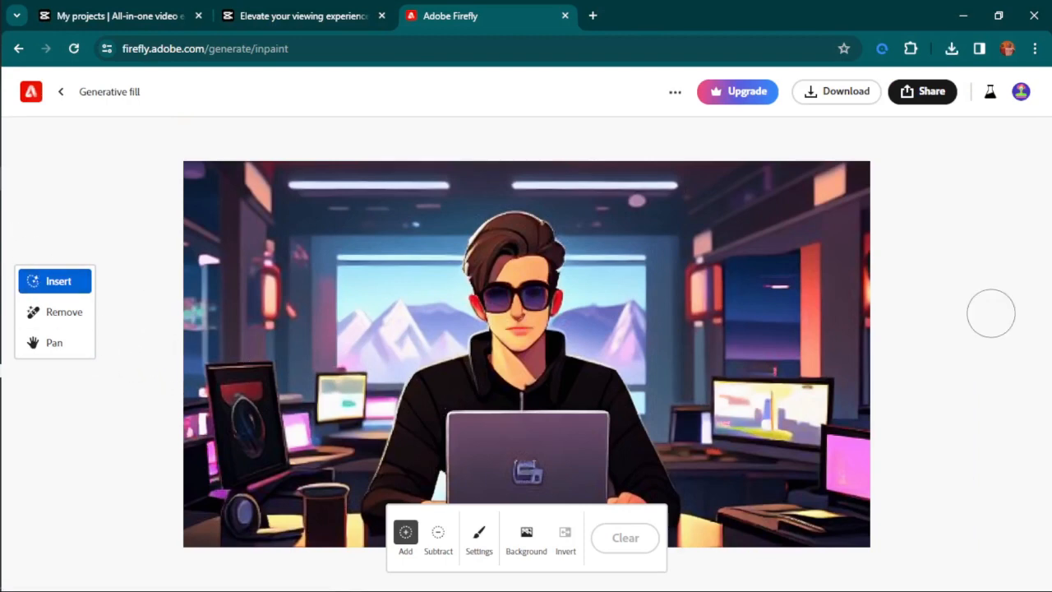
- Set the brush size to 38% and brush a curved insert area from the desk beside the man's hand up to near his collar
scroll(1022, 280, down, 2)
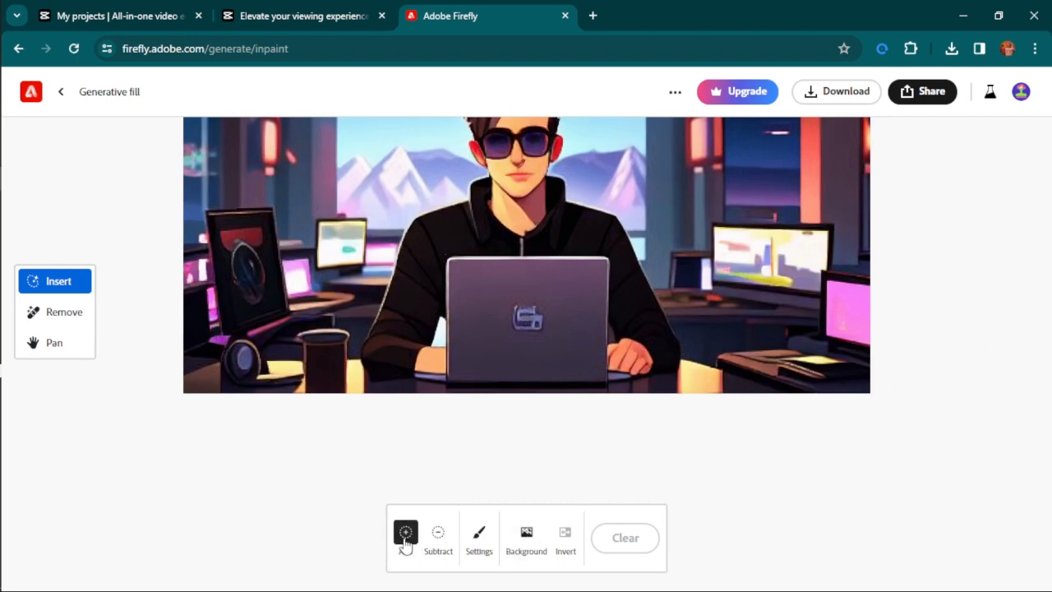
click(480, 539)
drag(477, 375, 463, 377)
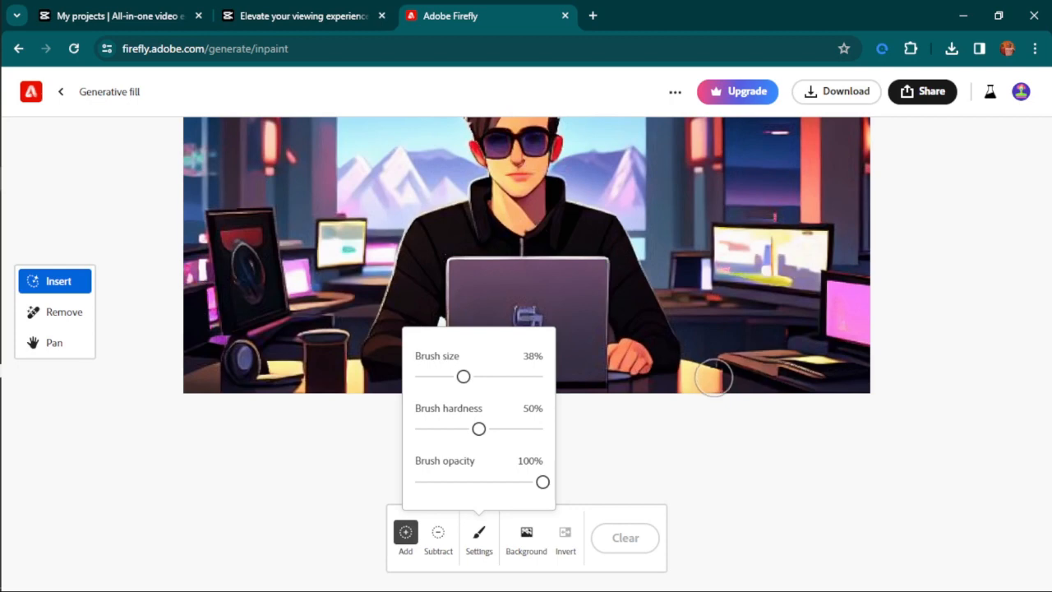
click(713, 377)
mouse_move(713, 377)
mouse_down()
mouse_move(665, 222)
mouse_move(639, 198)
mouse_move(585, 182)
mouse_up()
click(385, 555)
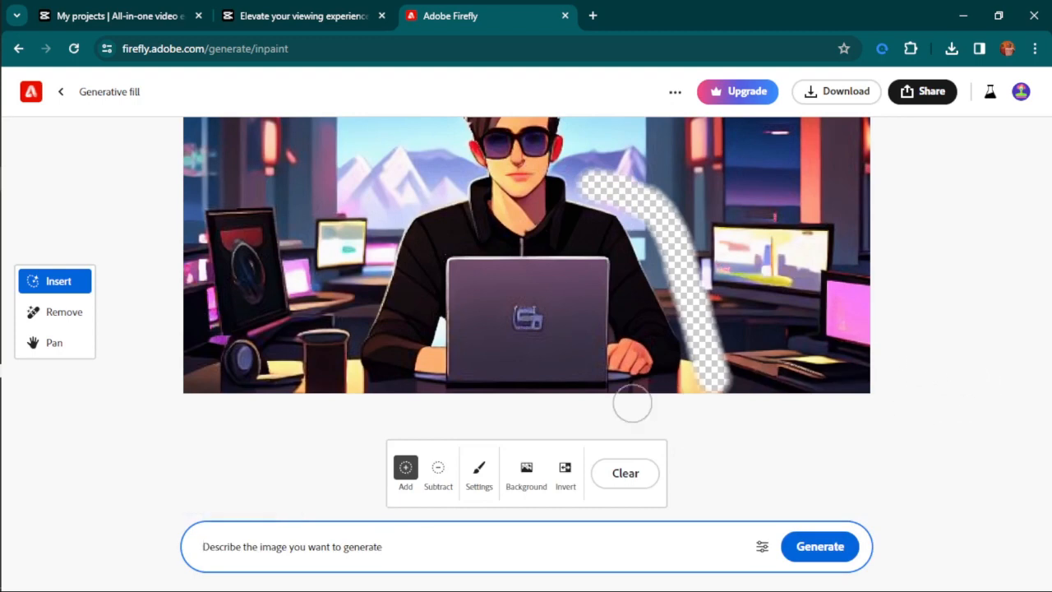
click(716, 392)
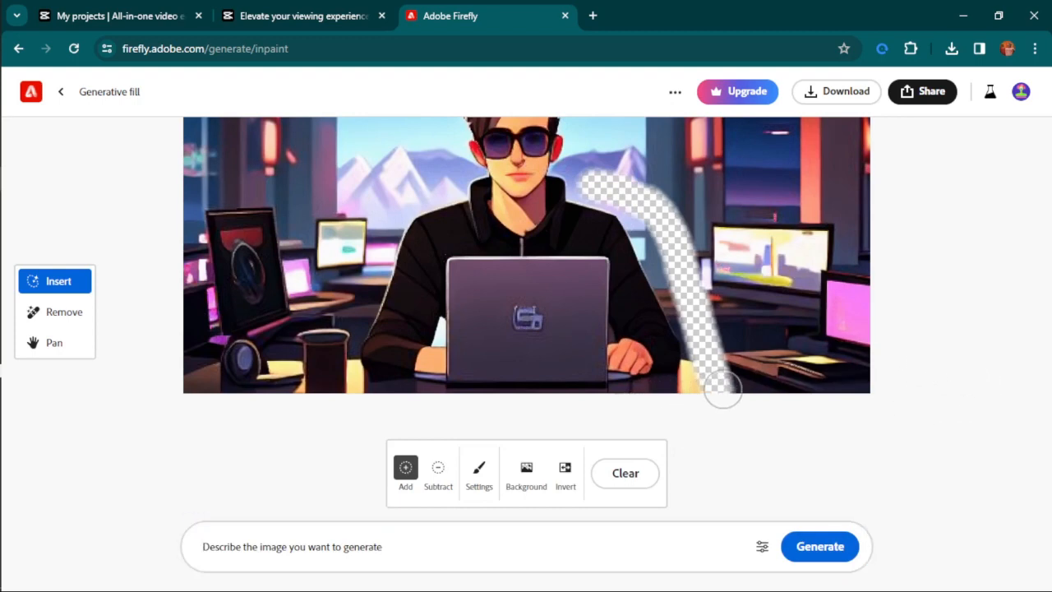
- Generate a fill for the brushed area with the prompt "I need a microphone"
click(266, 543)
text(G)
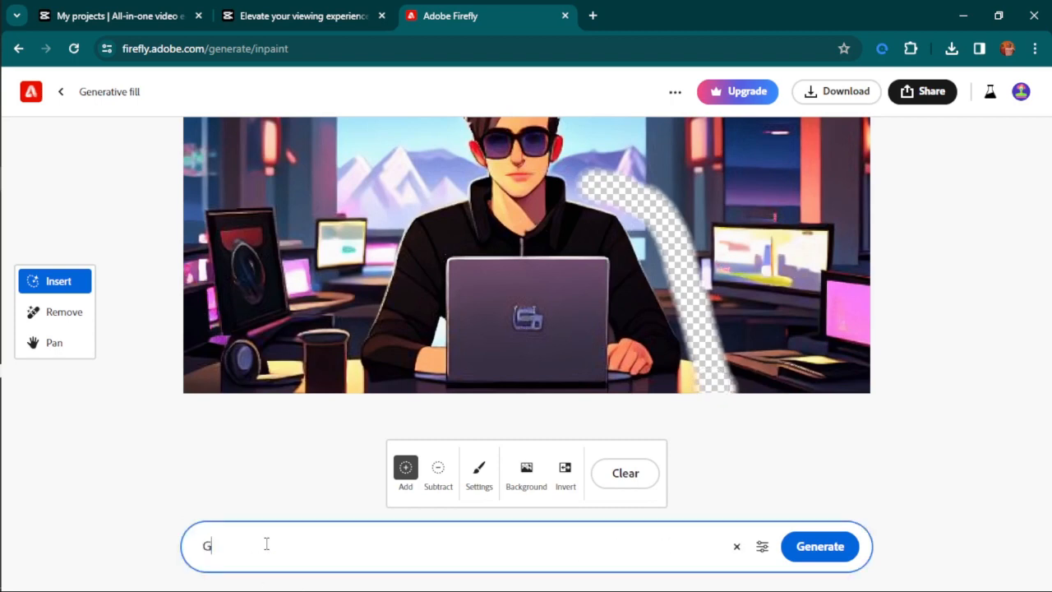
key(BackSpace)
text(I need a microphone)
click(812, 558)
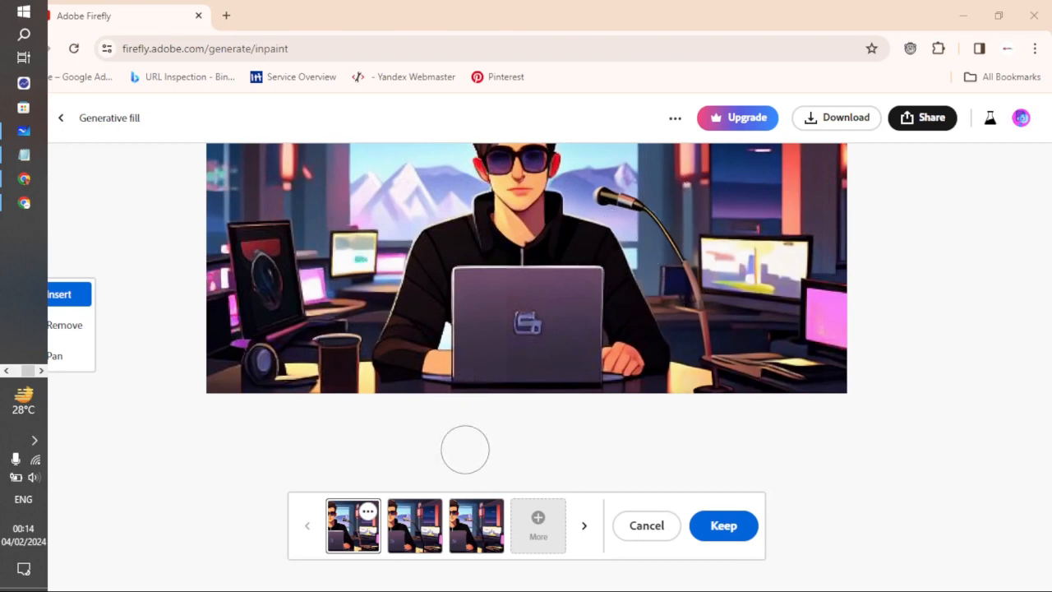
- Compare the three generated microphone variations and select the third one
click(410, 550)
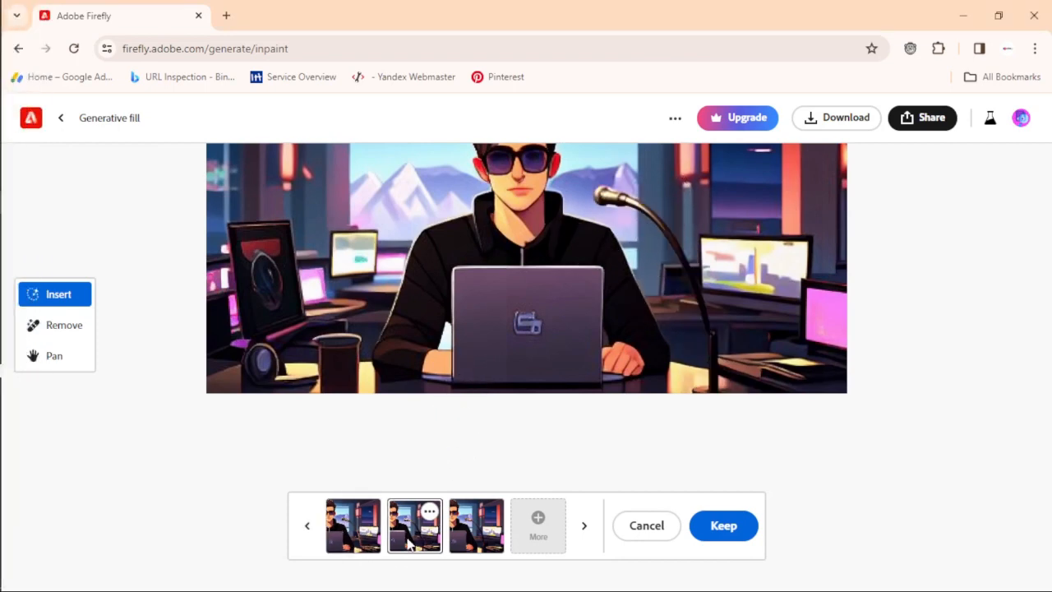
click(478, 529)
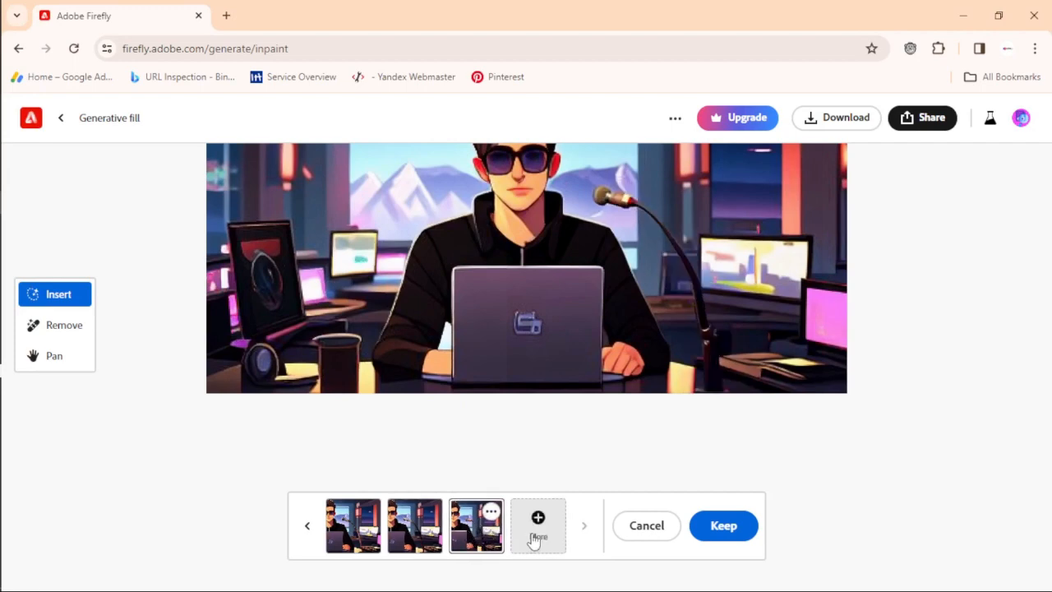
click(417, 538)
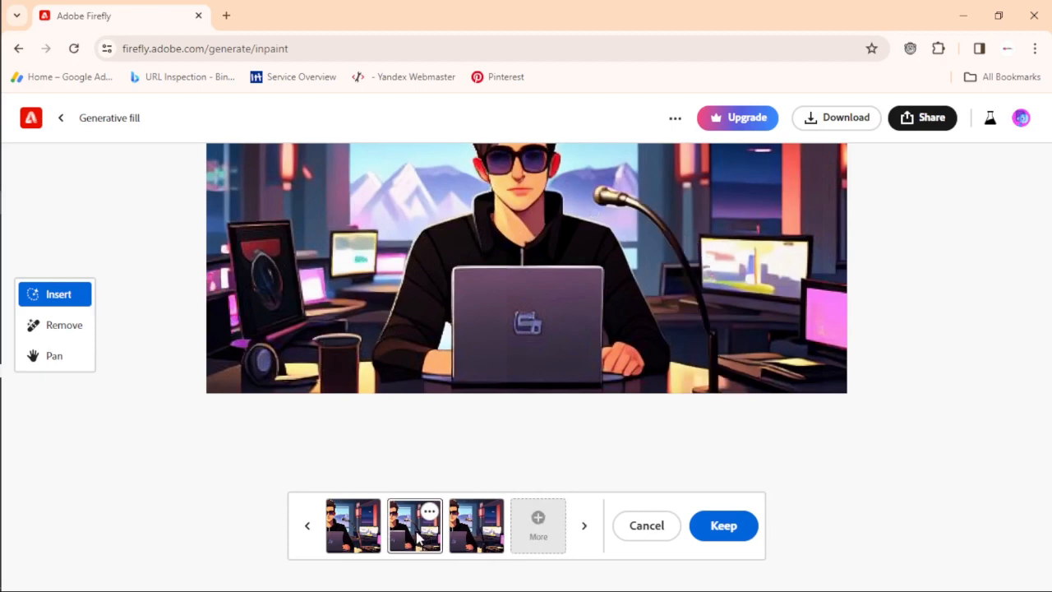
click(358, 538)
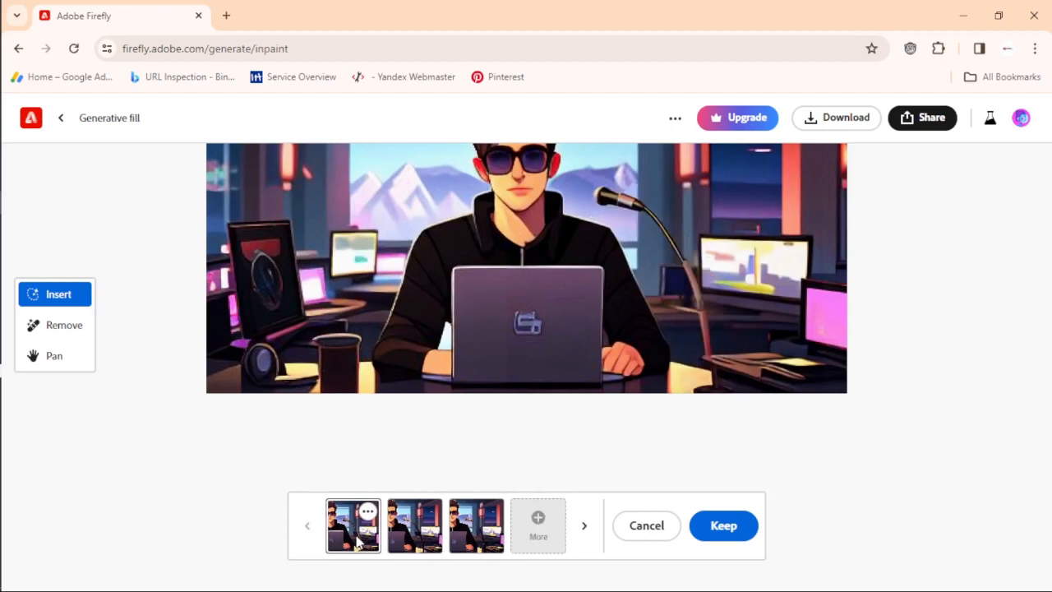
click(481, 535)
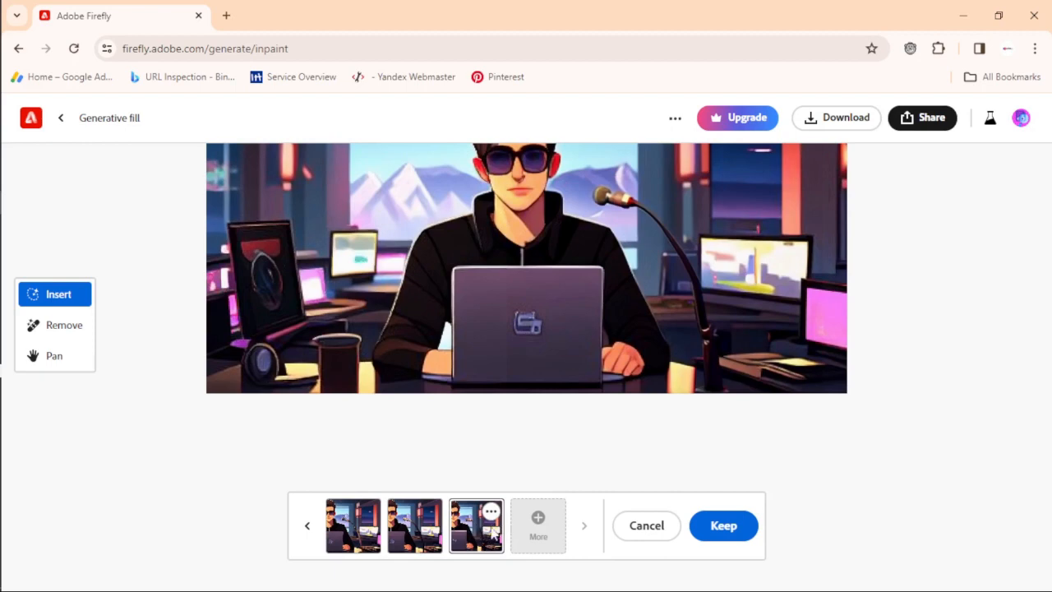
- Keep the selected microphone variation and generate a fill over the brushed laptop logo with the prompt "Add a Lion head"
click(717, 529)
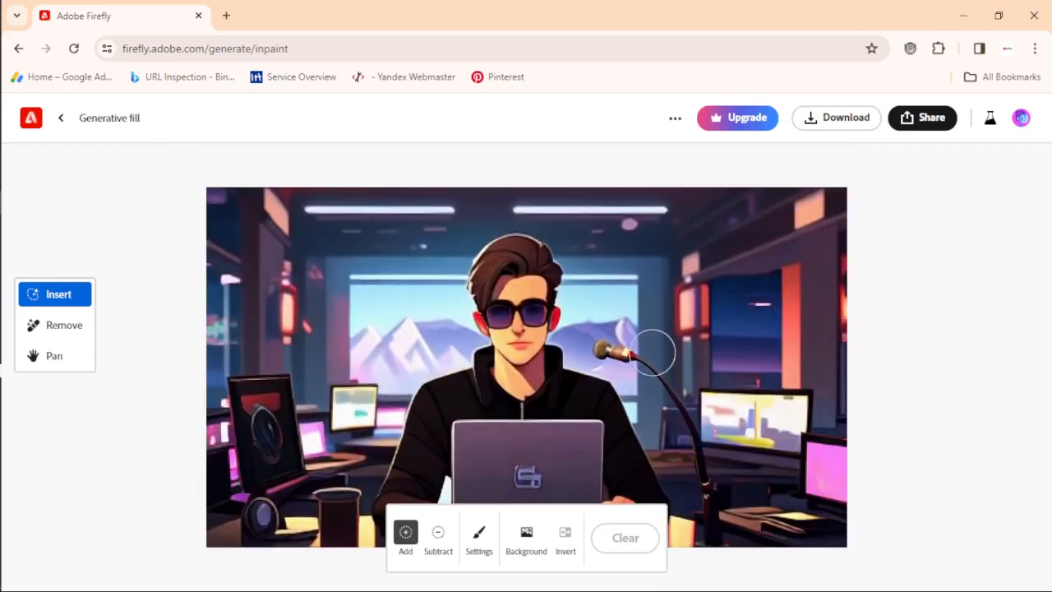
scroll(666, 364, down, 2)
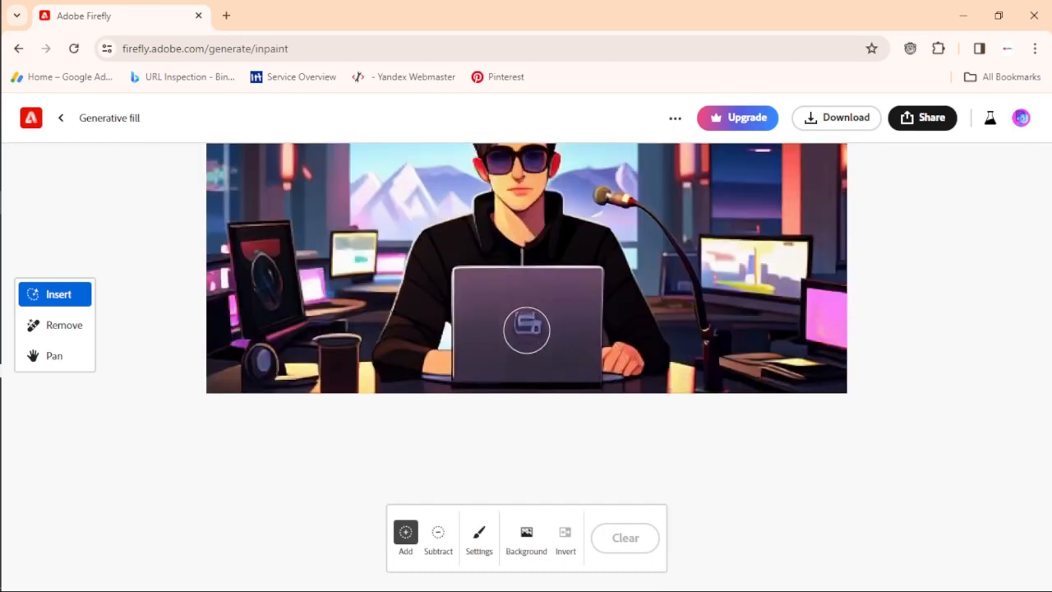
drag(527, 329, 529, 319)
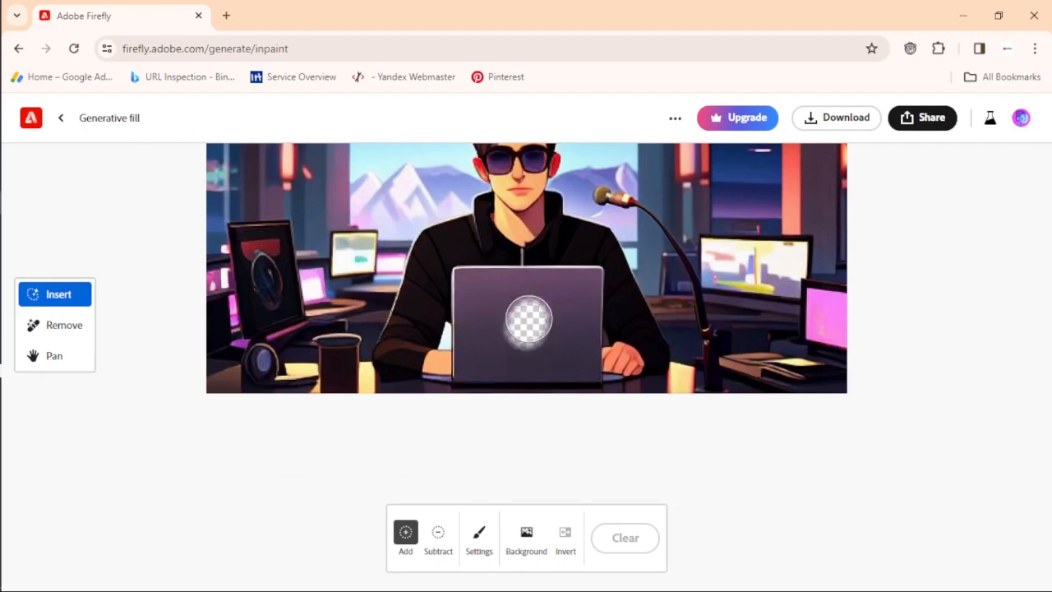
click(346, 547)
text(Add a Lion head)
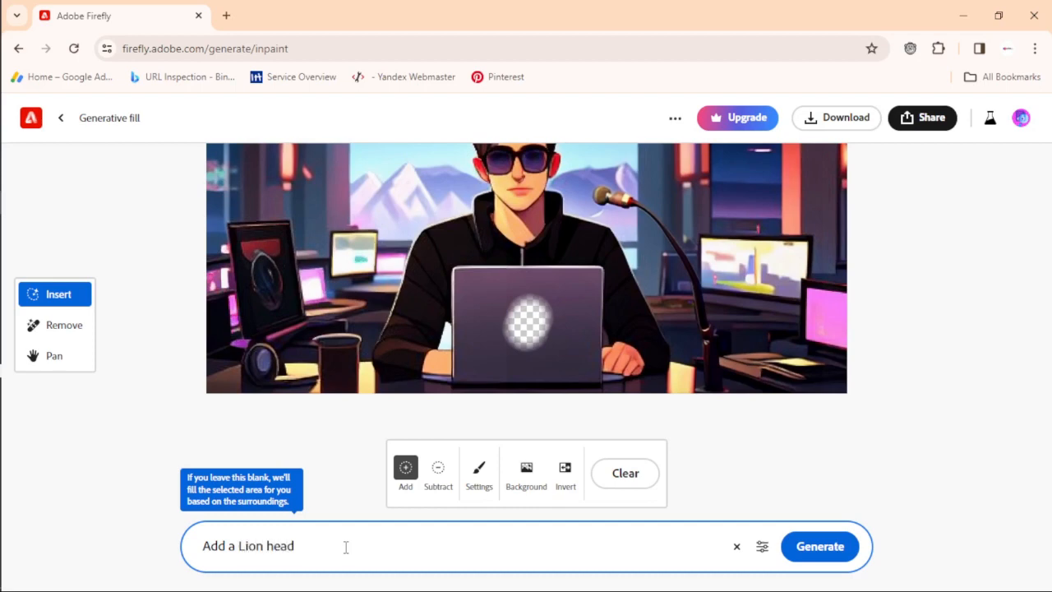
click(842, 549)
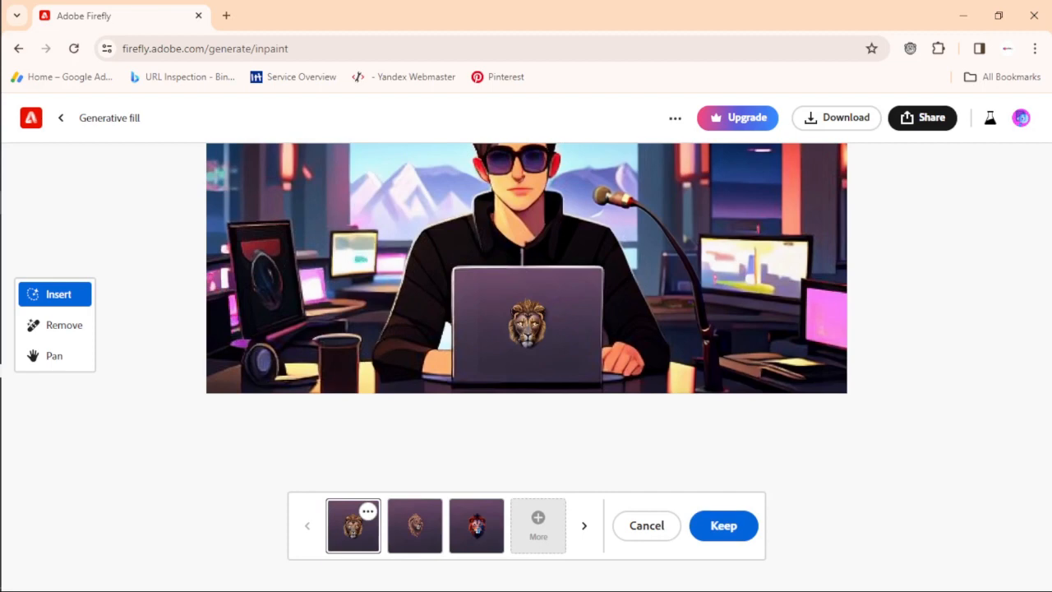
- Compare the generated lion head variations on the laptop lid and keep the red and blue third one
click(482, 535)
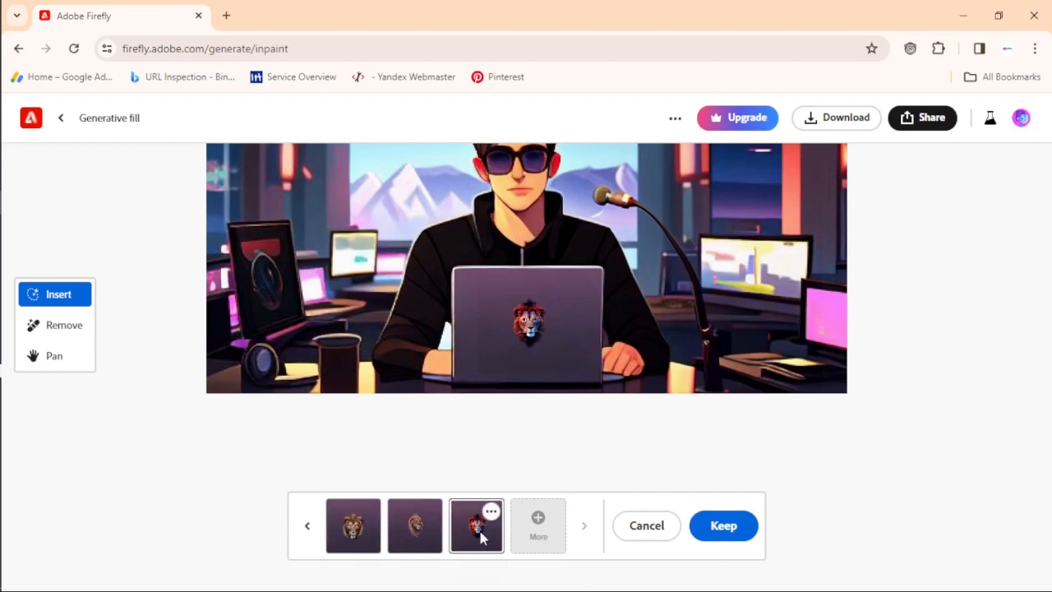
click(429, 543)
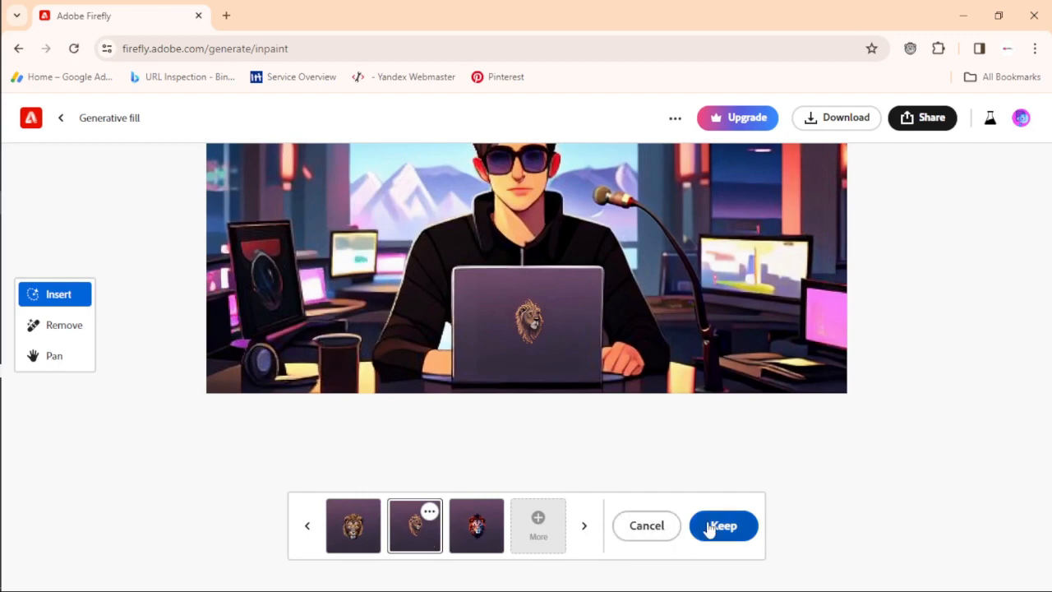
click(530, 538)
click(724, 526)
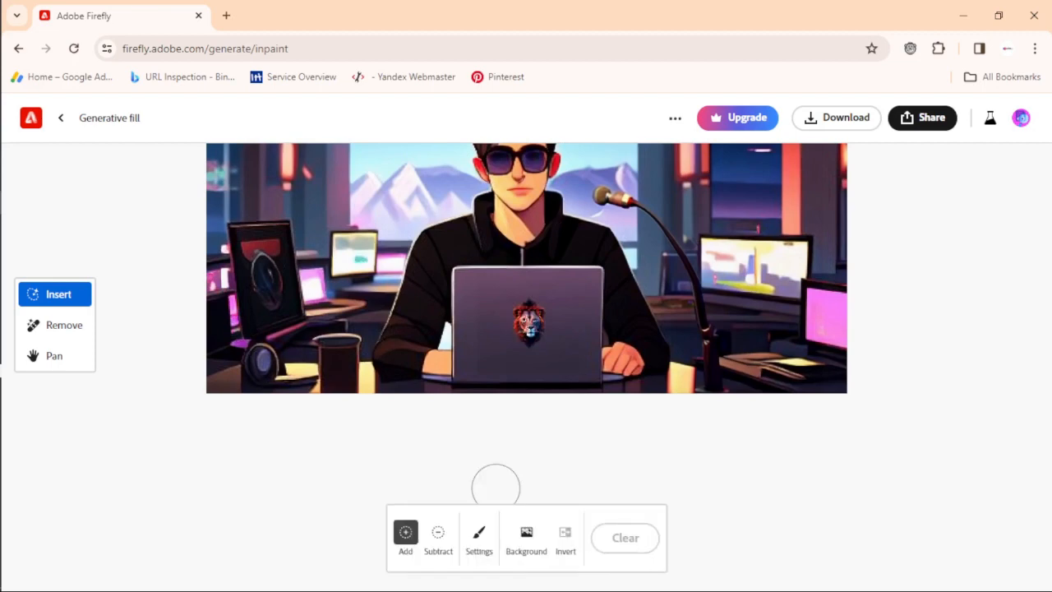
- Download the edited image to the Desktop as a PNG named PA Firefly, turning off the AI transparency notice for future downloads
scroll(538, 436, up, 3)
scroll(539, 435, down, 2)
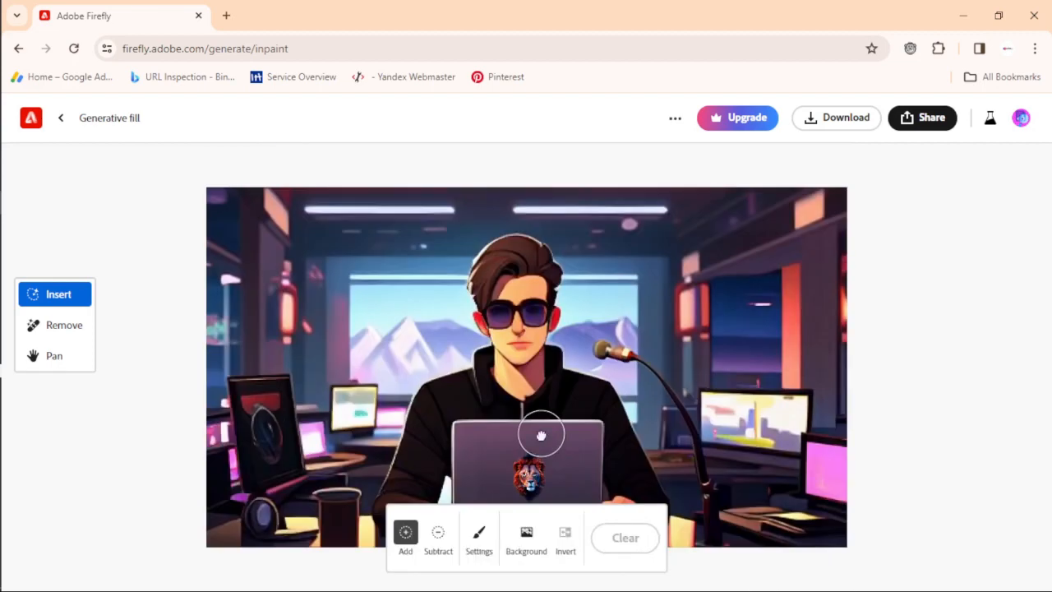
scroll(540, 434, down, 1)
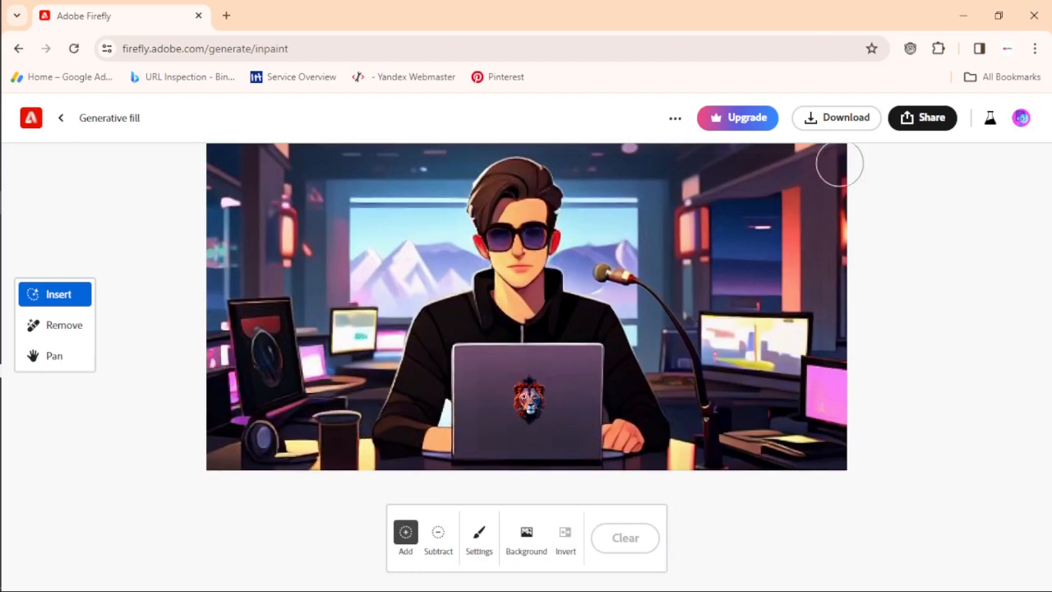
click(843, 119)
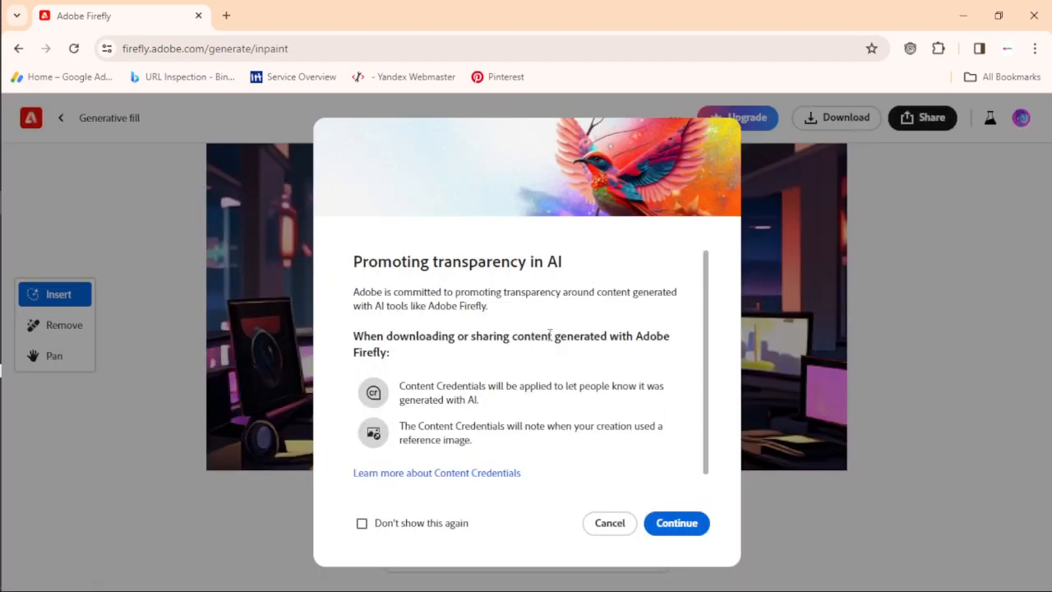
click(362, 524)
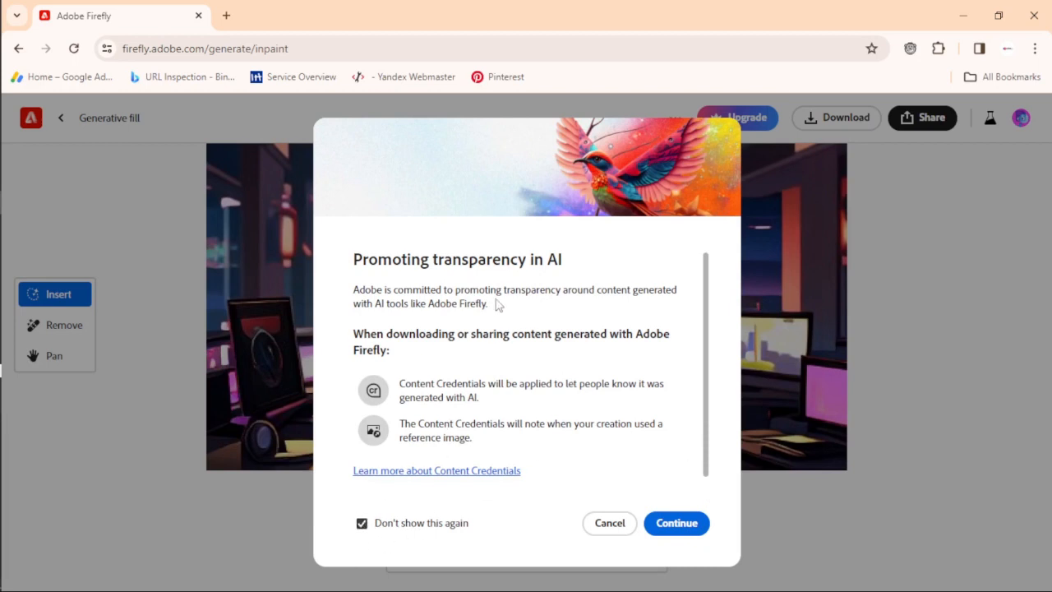
click(676, 528)
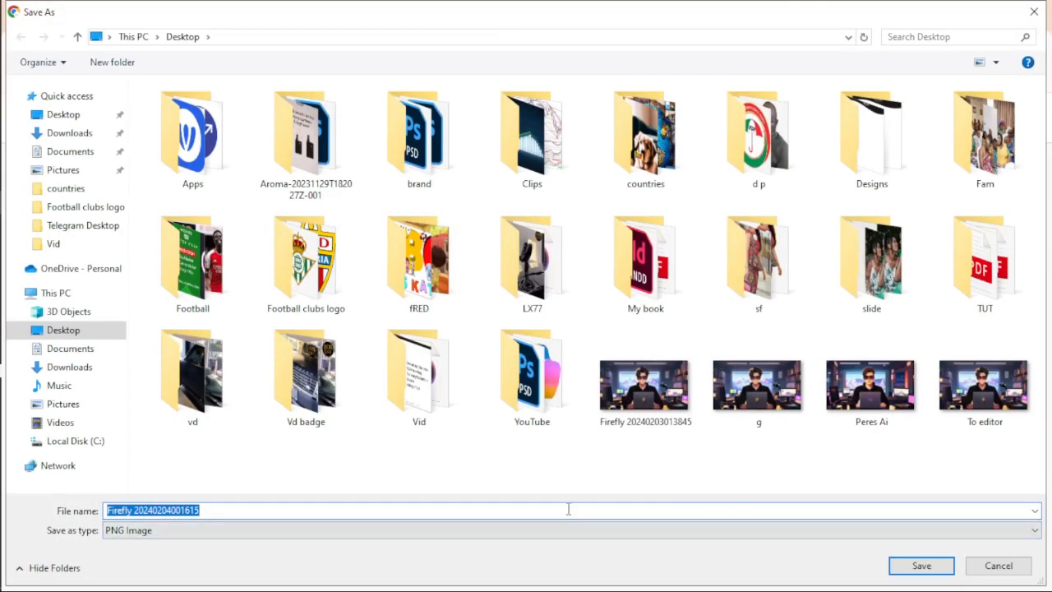
text(PA)
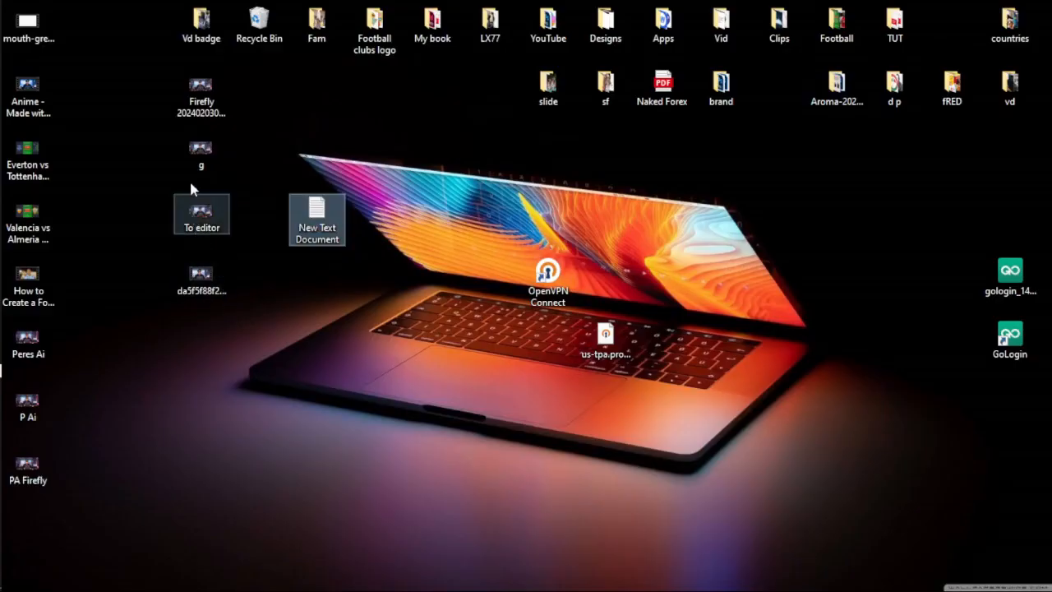
- Open the PA Firefly image from the desktop in the photo viewer and examine its details up close
click(39, 481)
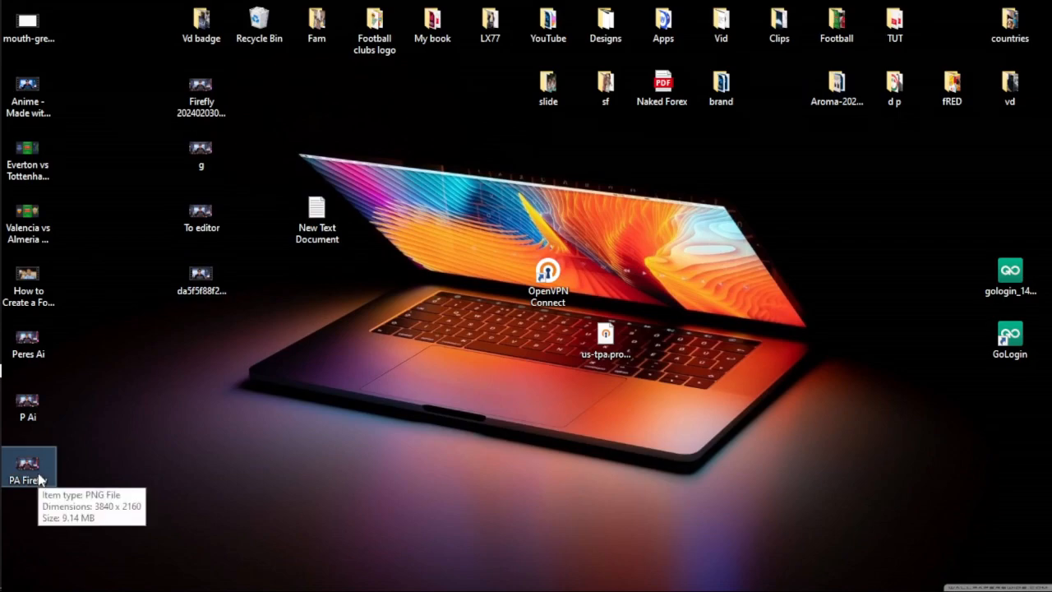
double_click(39, 481)
scroll(397, 358, up, 6)
drag(393, 363, 547, 8)
drag(310, 371, 534, 11)
drag(243, 399, 514, 48)
drag(242, 372, 324, 110)
scroll(381, 192, down, 5)
scroll(380, 195, down, 3)
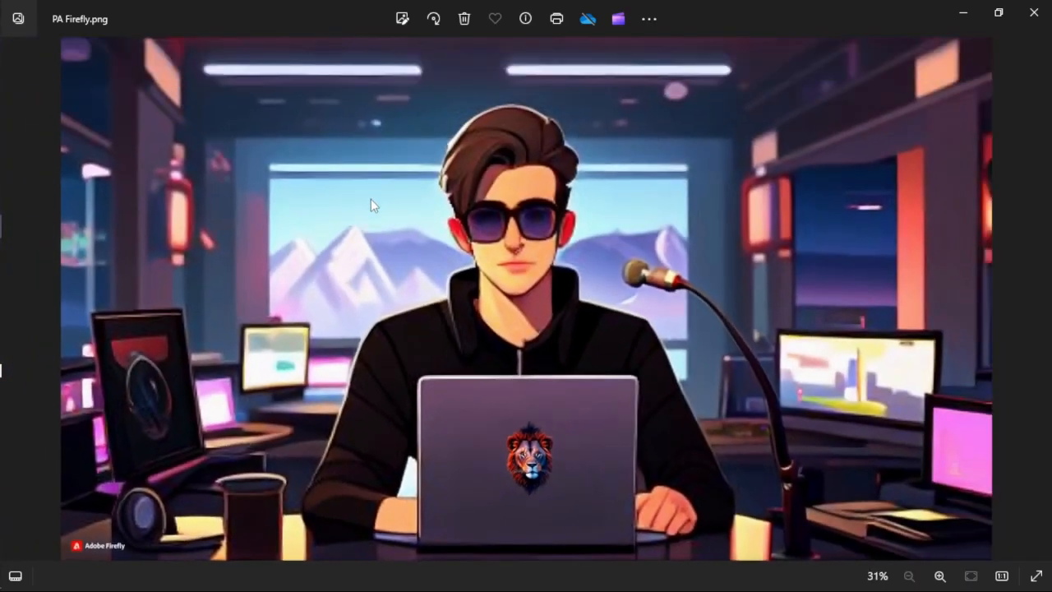
click(975, 17)
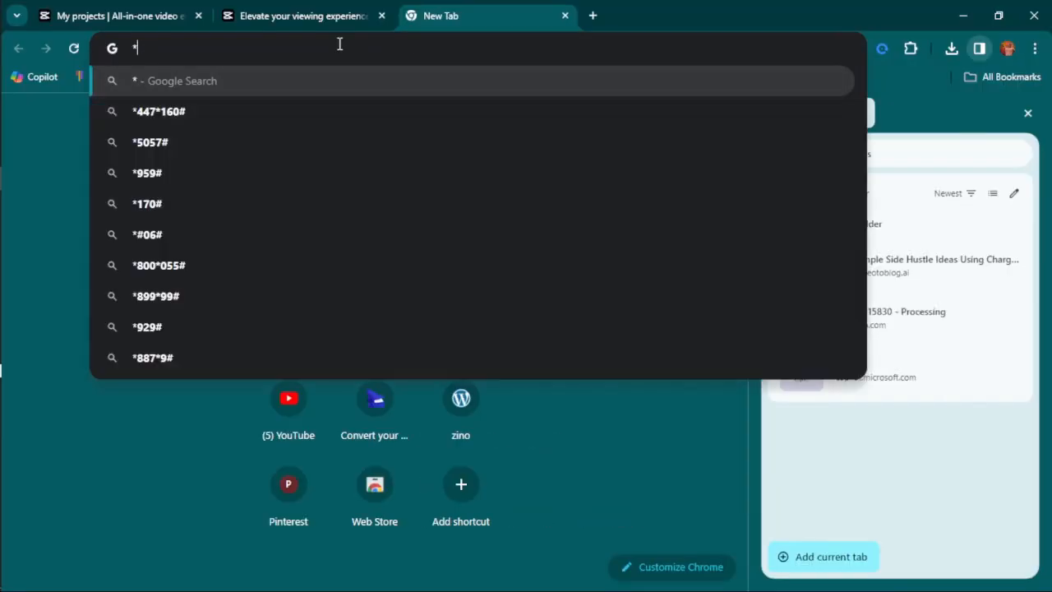
- Search Google for "clipdrop ai" in the browser and open the Clipdrop website
text(cl)
key(BackSpace)
key(BackSpace)
key(BackSpace)
text(cli)
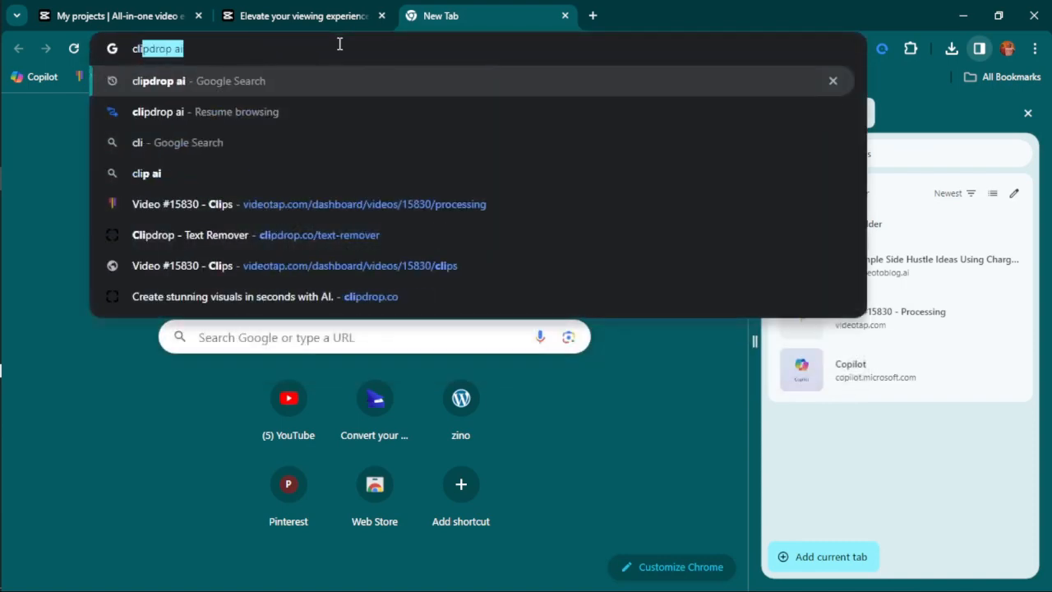
key(Return)
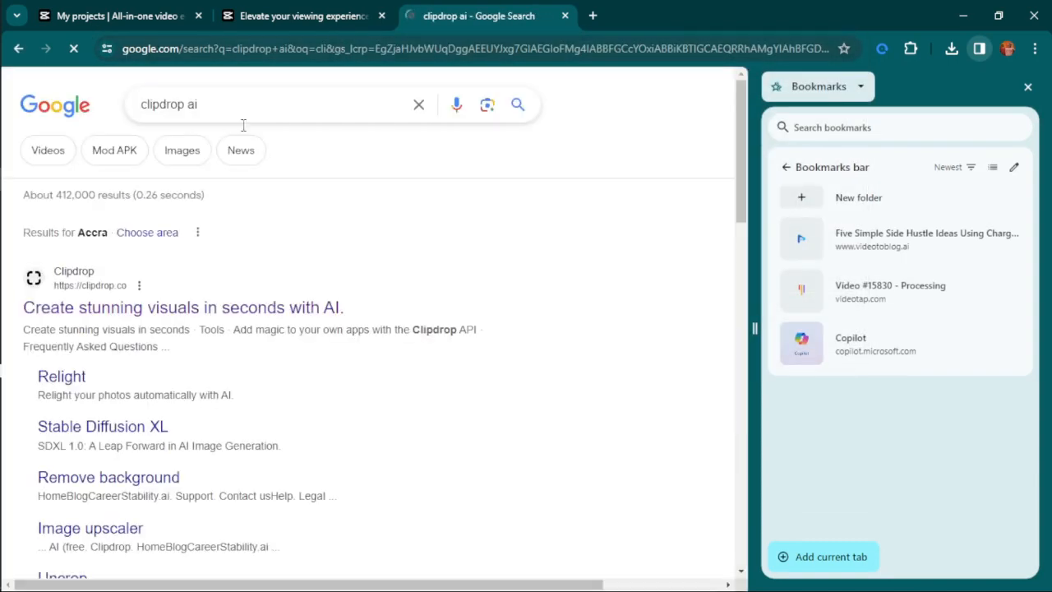
click(1028, 87)
click(290, 310)
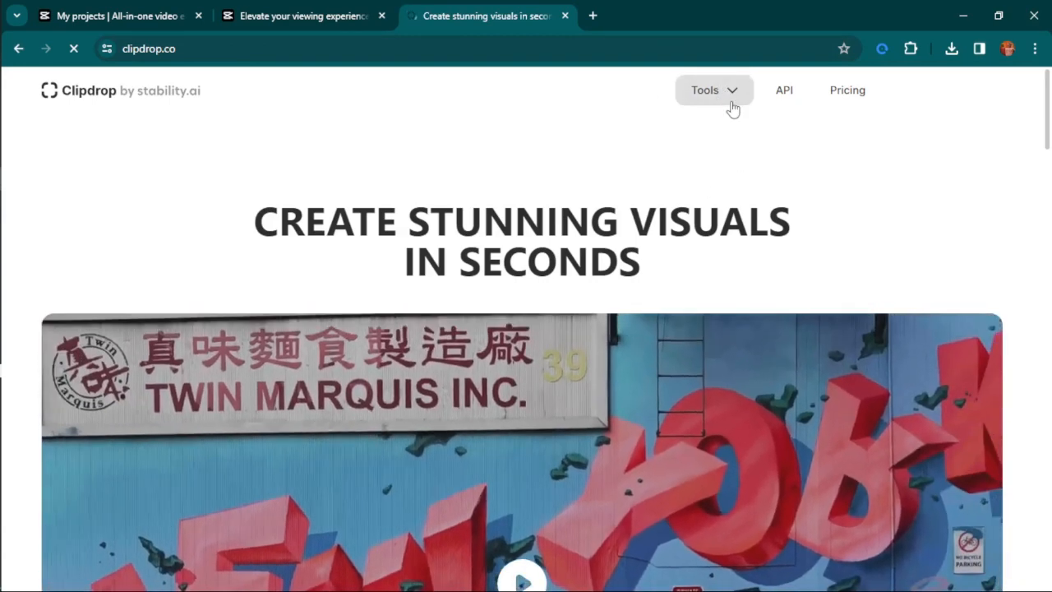
- Open Clipdrop's Text remover and add PA Firefly.png from the desktop as the image to process
scroll(704, 169, down, 7)
click(756, 93)
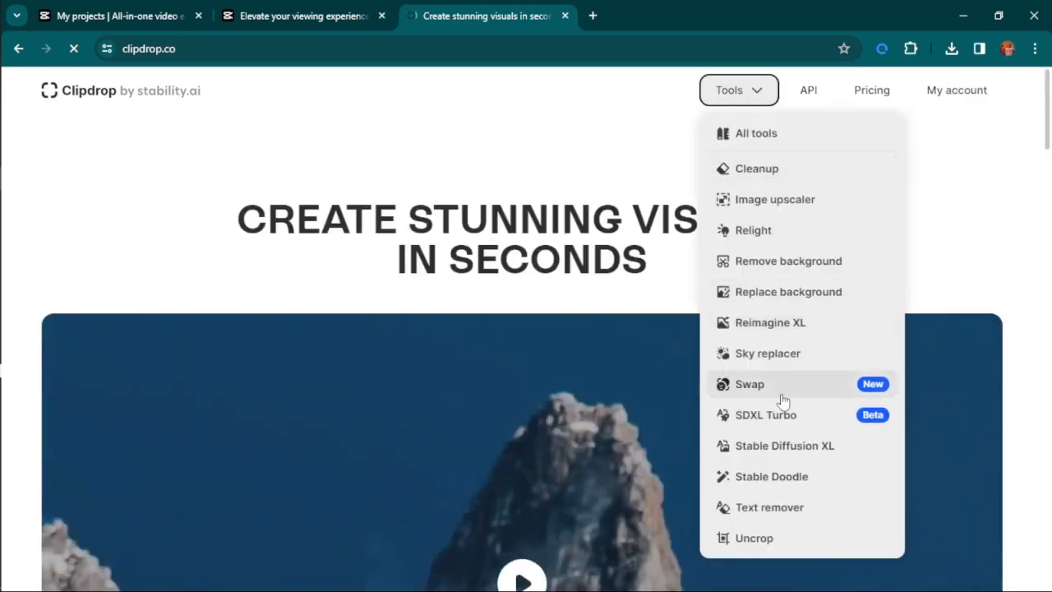
click(794, 510)
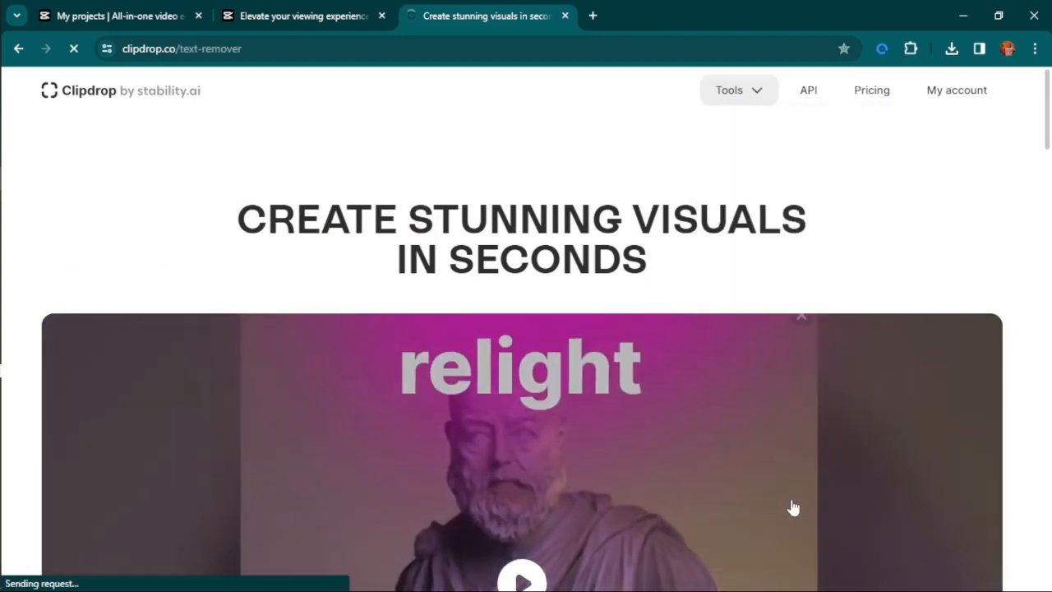
scroll(526, 293, down, 4)
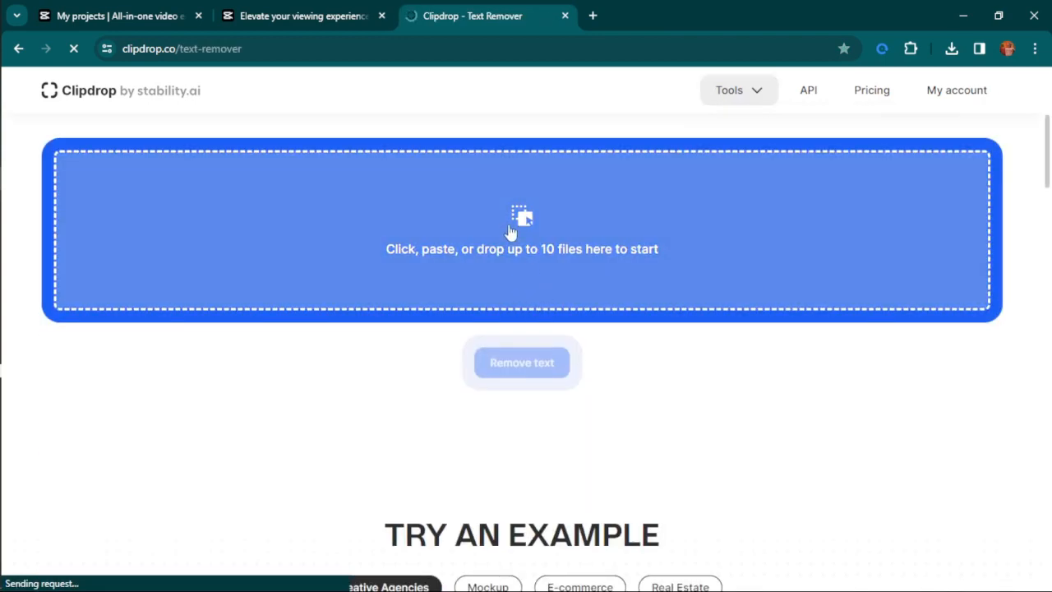
click(996, 14)
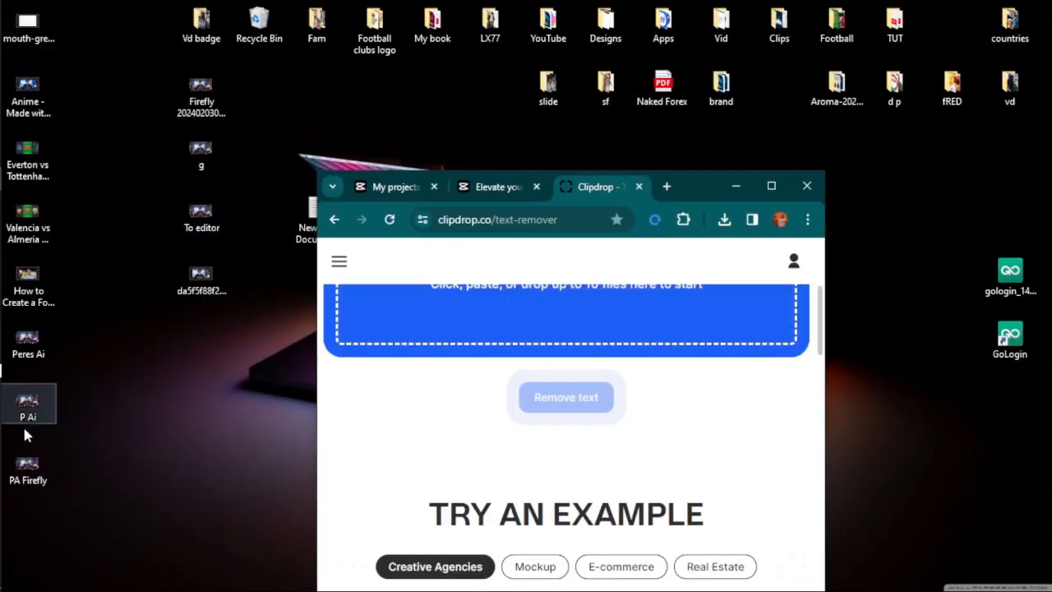
drag(588, 463, 561, 322)
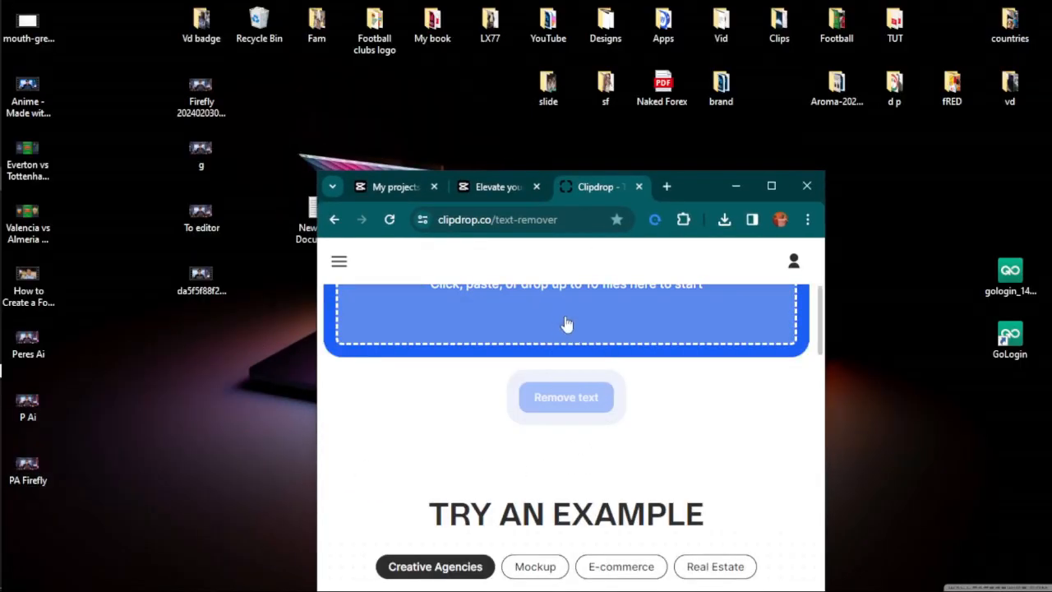
click(771, 187)
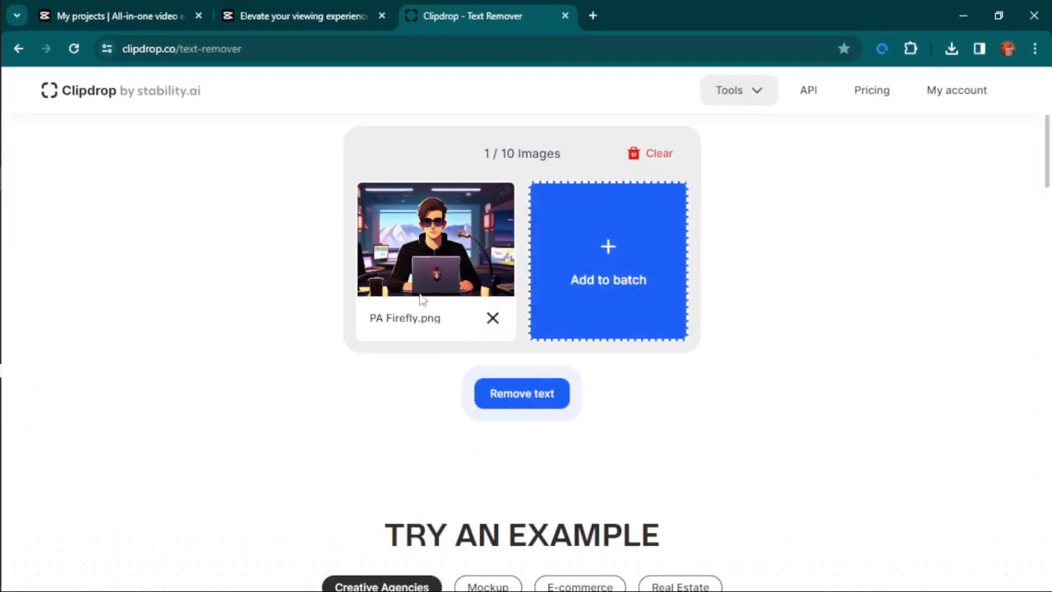
- Remove the text from PA Firefly.png, downscaling the image to the 1024 × 576 SD size to continue
click(516, 393)
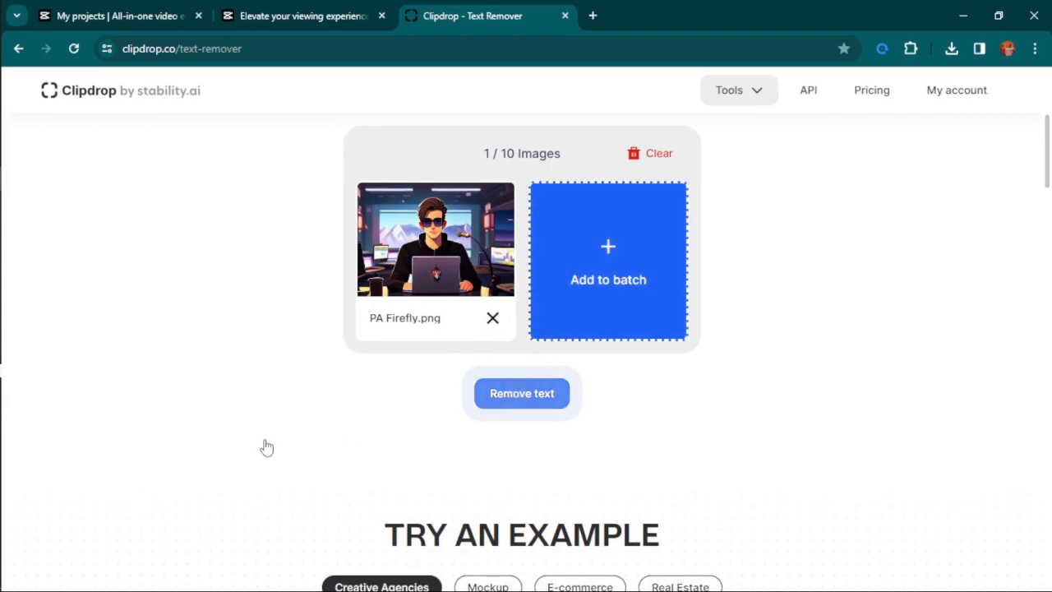
scroll(267, 442, up, 2)
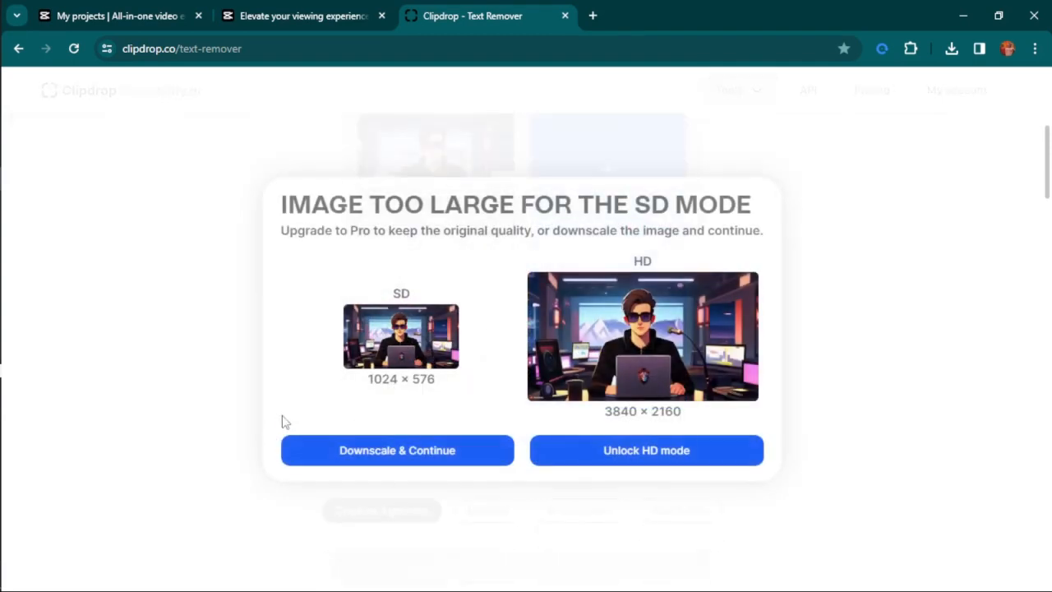
click(366, 458)
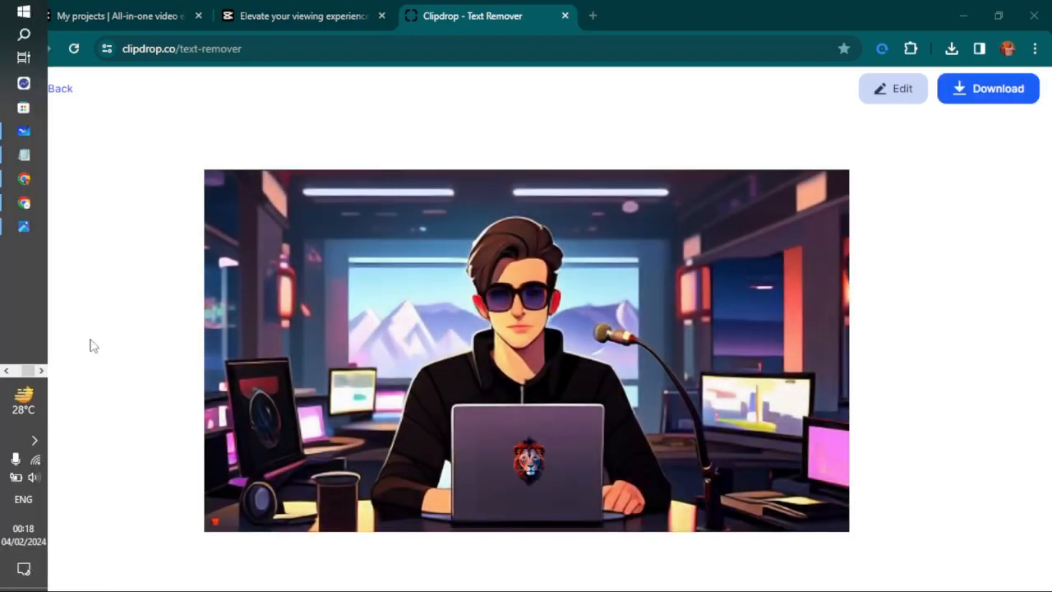
click(35, 440)
click(37, 441)
- Download the text-free image to the Desktop as a PNG named PA Firefly wm
click(999, 89)
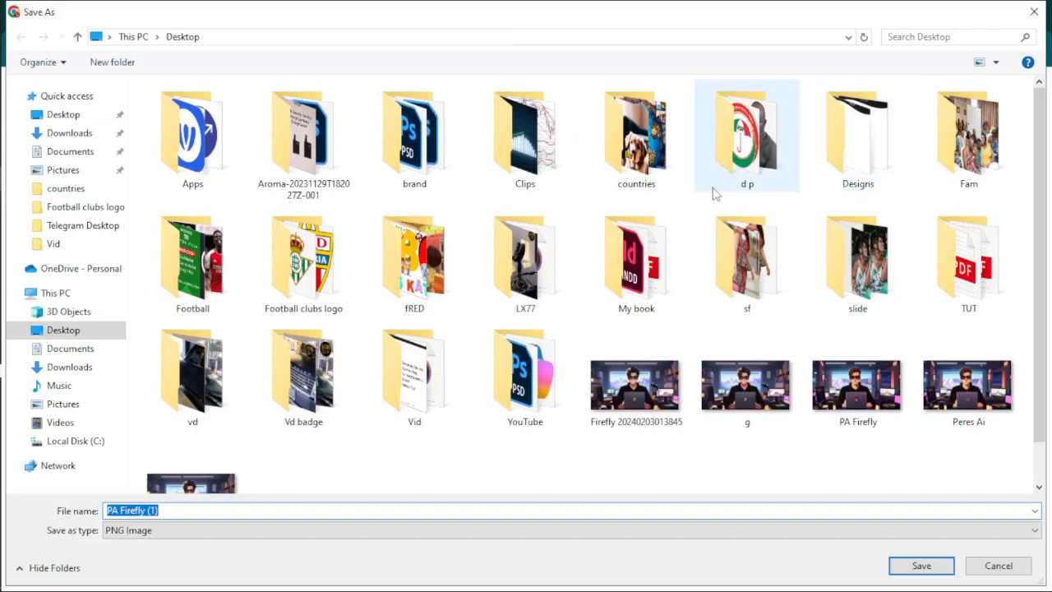
click(192, 510)
double_click(178, 511)
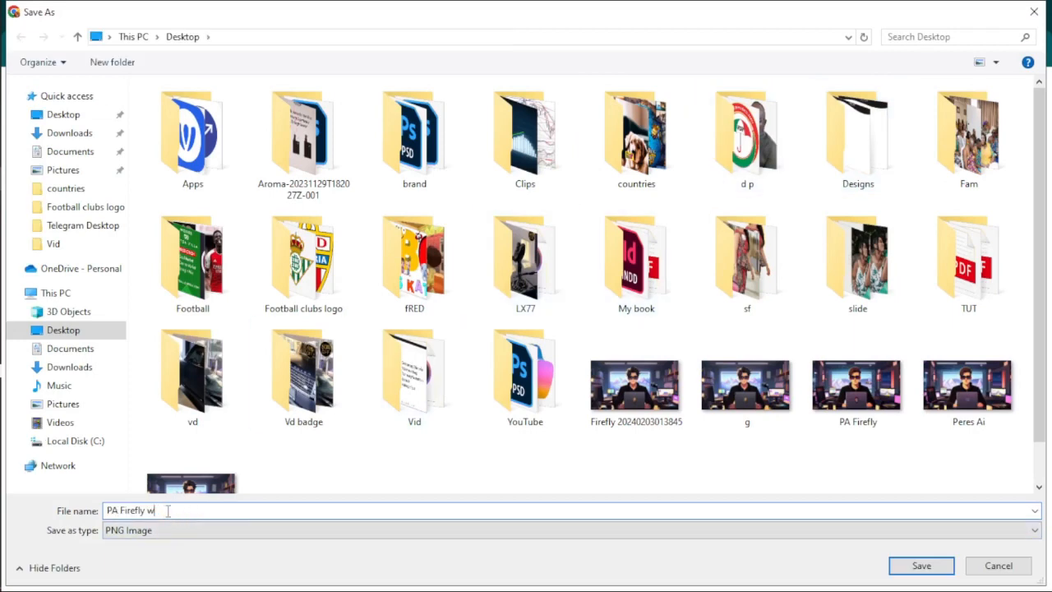
text(wm)
key(Return)
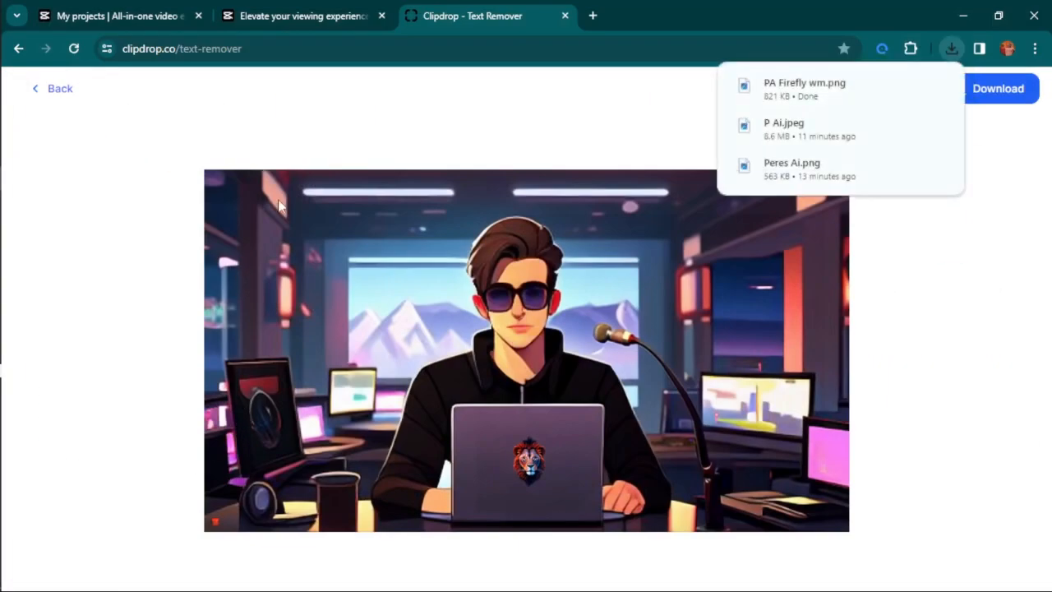
- Leave the text removal result and open Clipdrop's Image upscaler
click(58, 88)
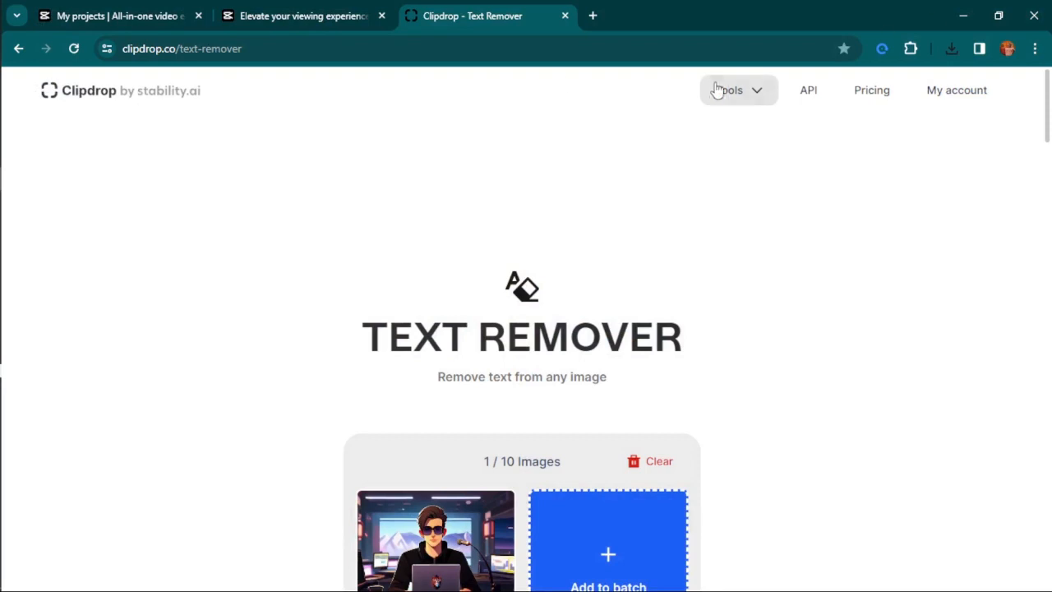
click(717, 95)
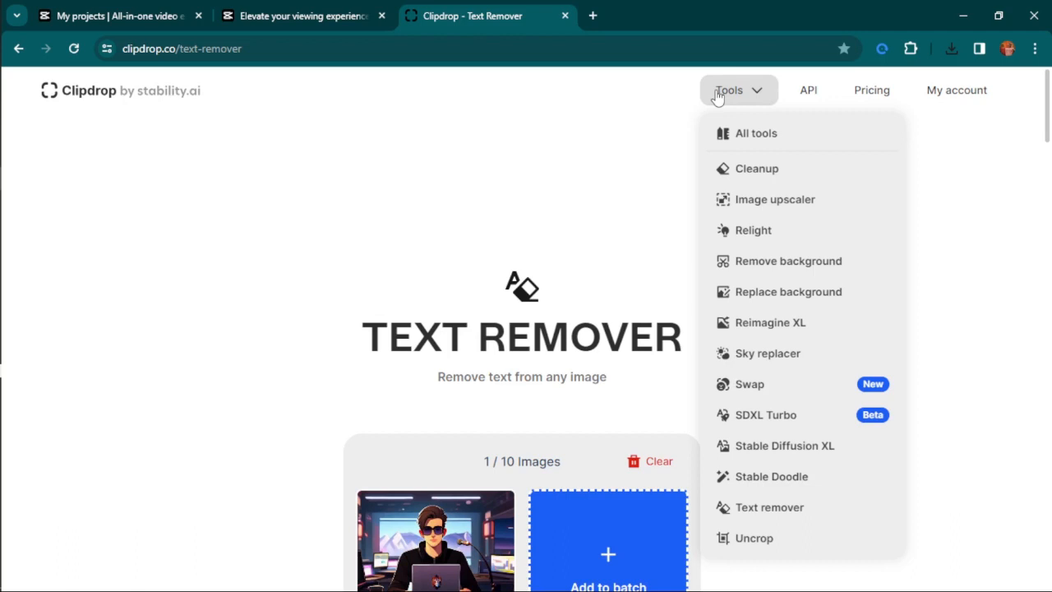
click(768, 202)
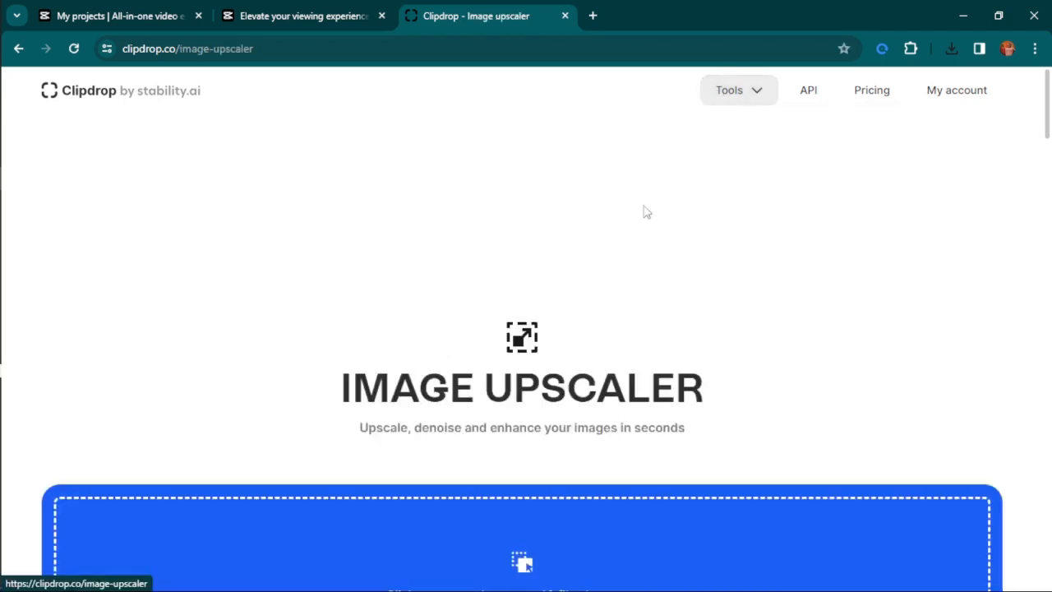
- Add PA Firefly wm.png from the desktop to Clipdrop's Image upscaler
scroll(662, 212, down, 3)
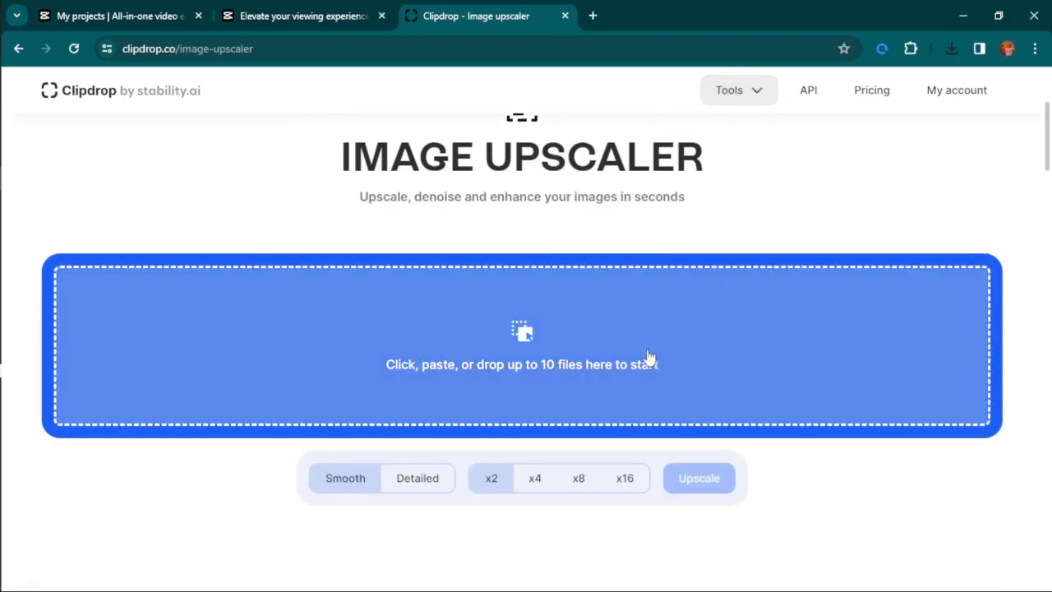
click(999, 15)
drag(49, 528, 509, 361)
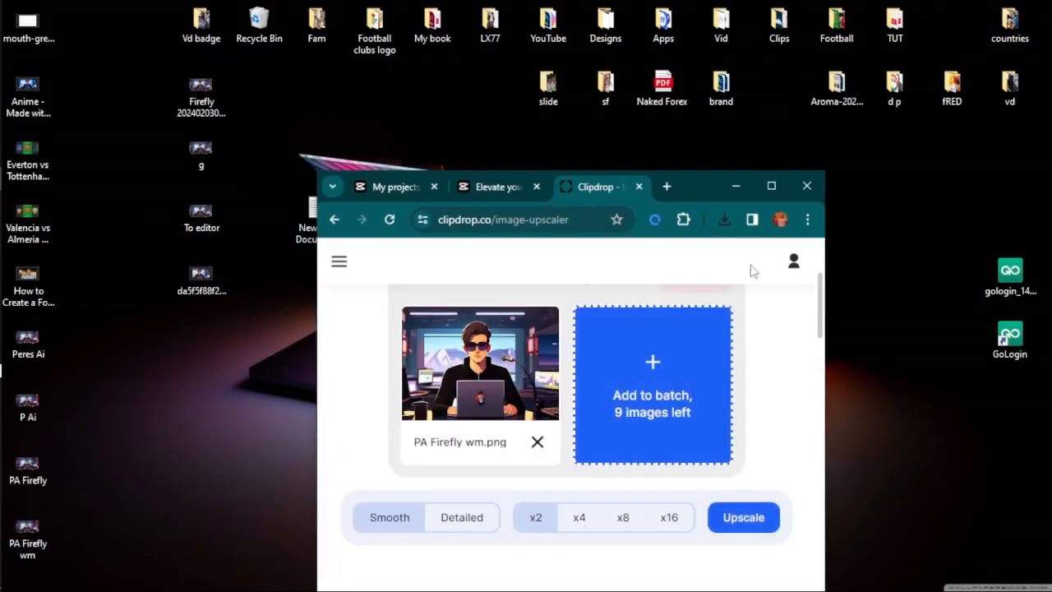
click(772, 186)
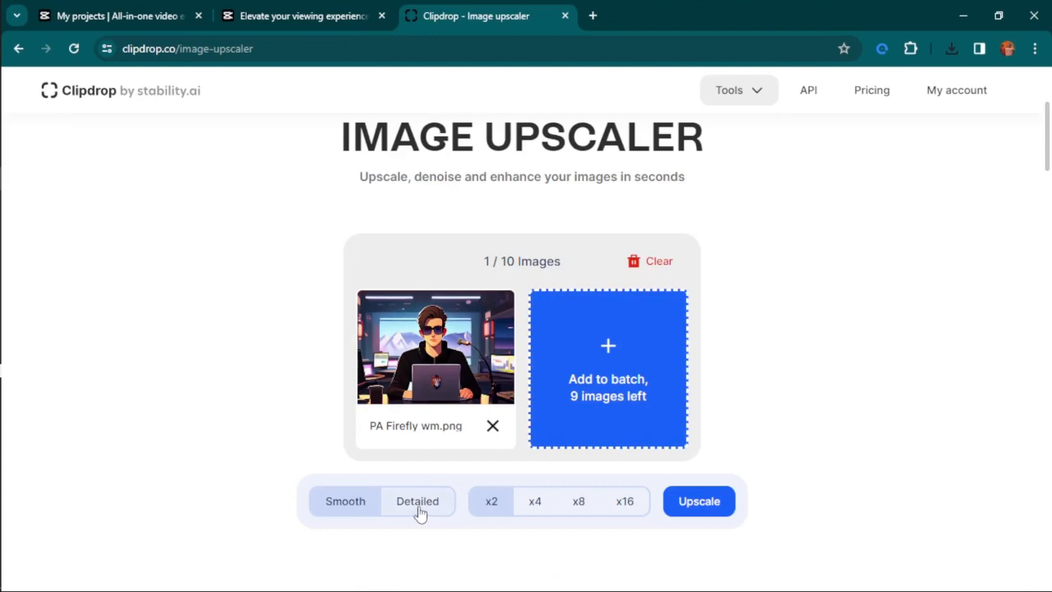
click(420, 511)
scroll(625, 255, down, 2)
scroll(629, 247, up, 2)
click(679, 95)
- Upscale PA Firefly wm.png by x2 in Smooth mode and download the upscaled image after comparing it with the original
scroll(575, 439, down, 1)
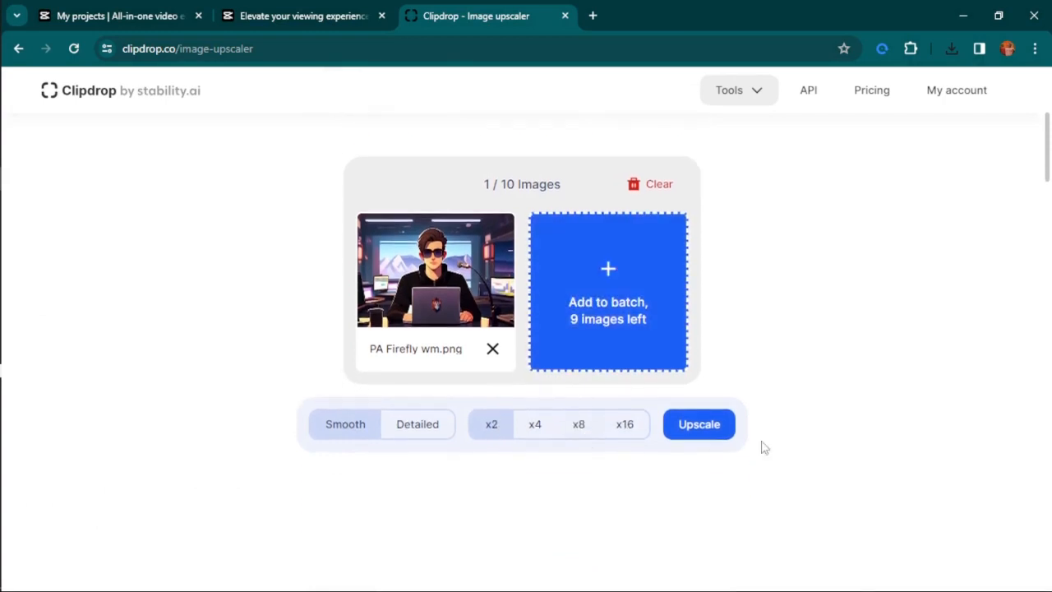
click(699, 426)
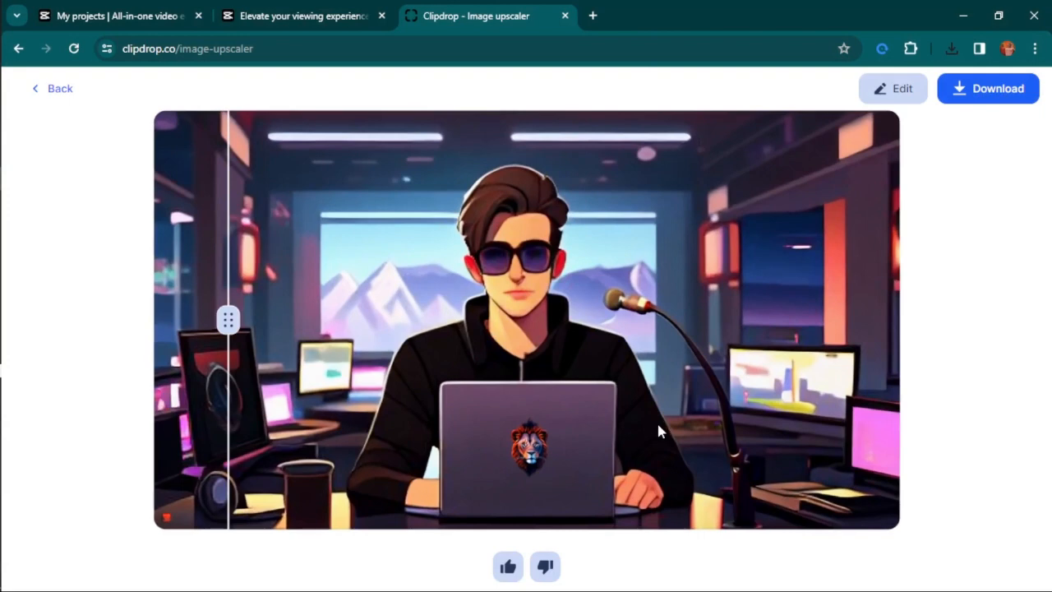
drag(228, 319, 907, 312)
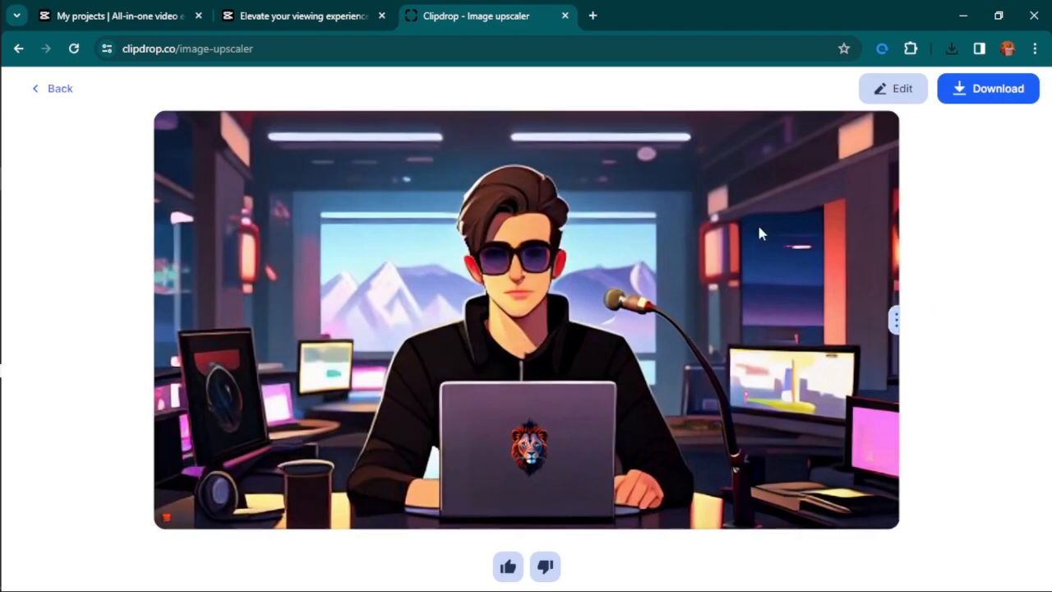
click(983, 88)
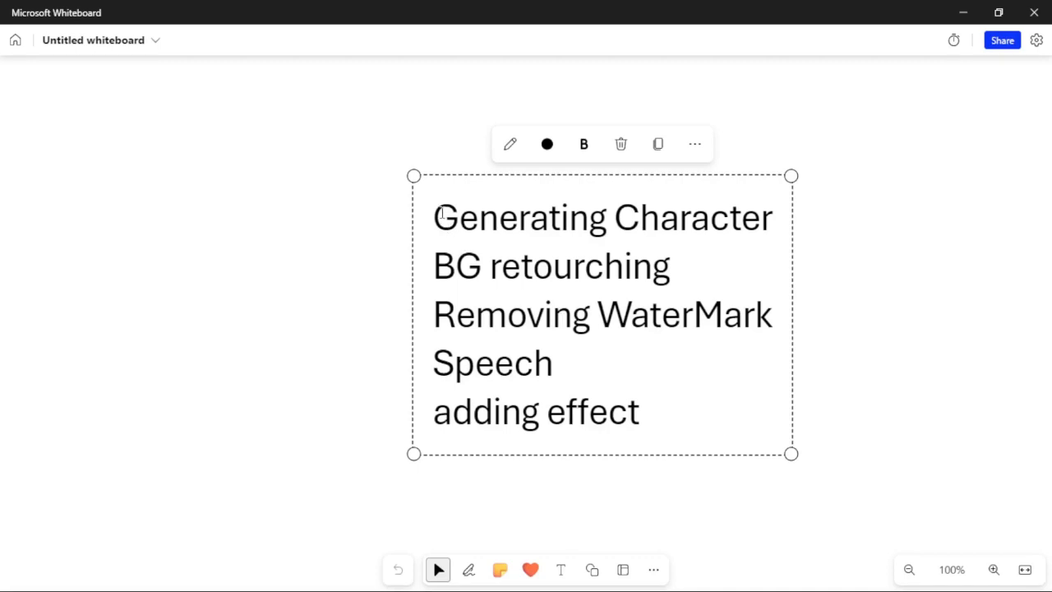
- Return from the whiteboard outline to the browser and close the spare blank tab beside the photopea search
click(564, 369)
key(alt+Tab)
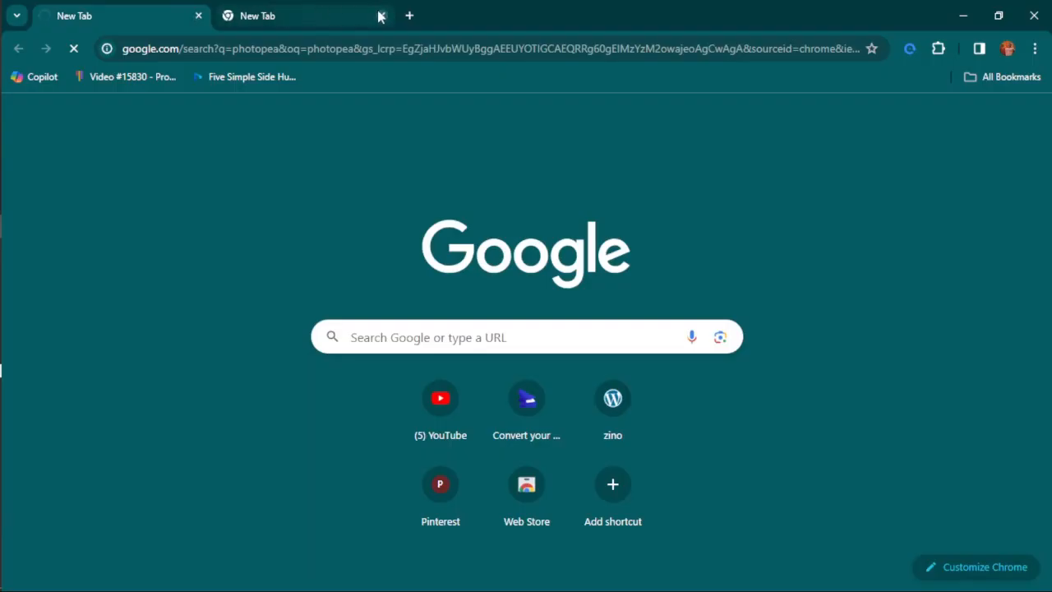
click(381, 15)
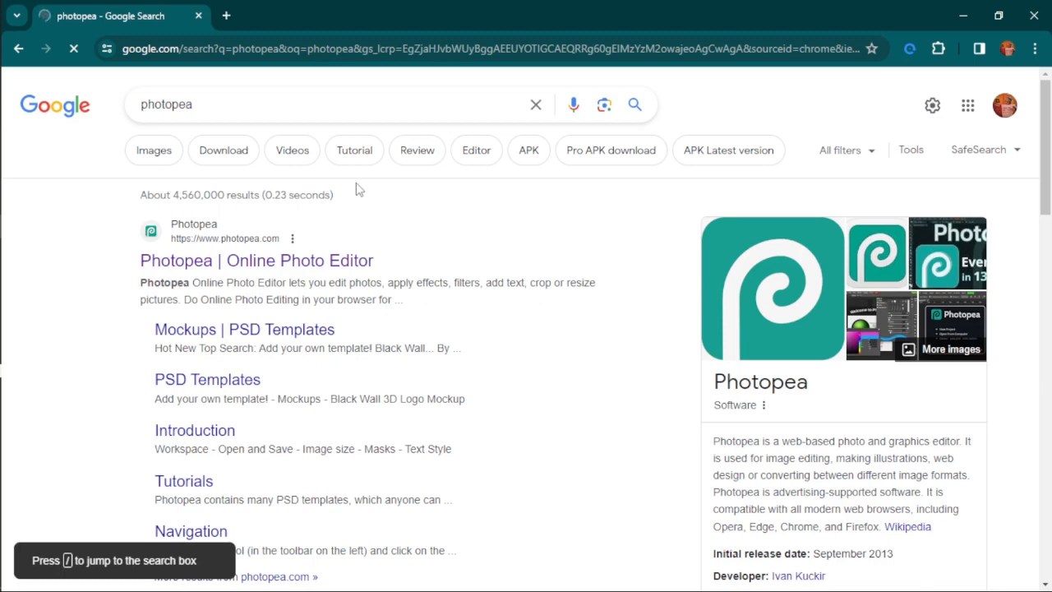
- Open PA Firefly wm from the Desktop folder in Photopea
mouse_move(2, 539)
click(34, 444)
click(34, 444)
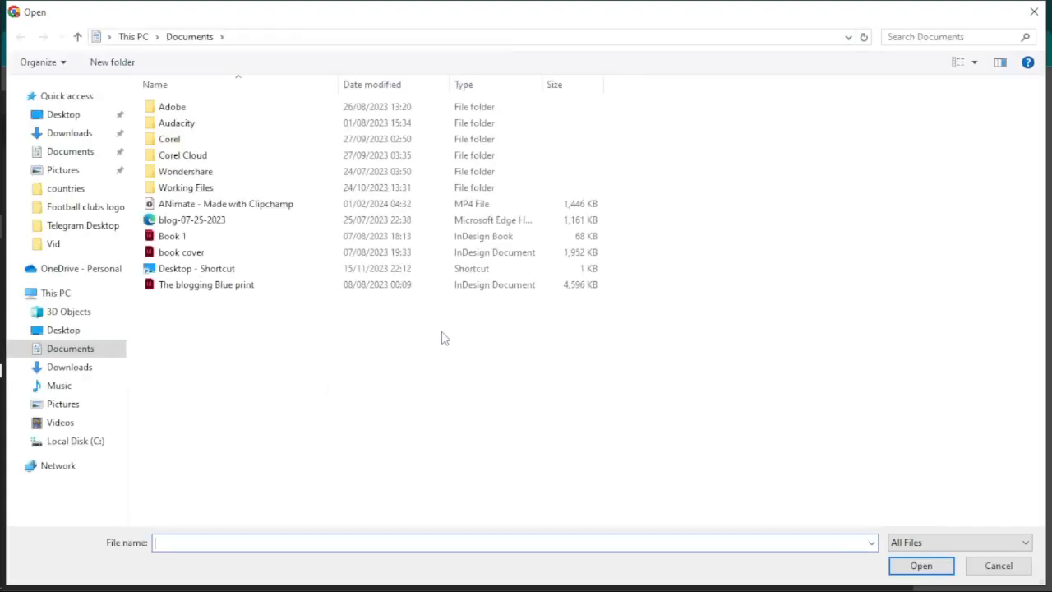
click(66, 333)
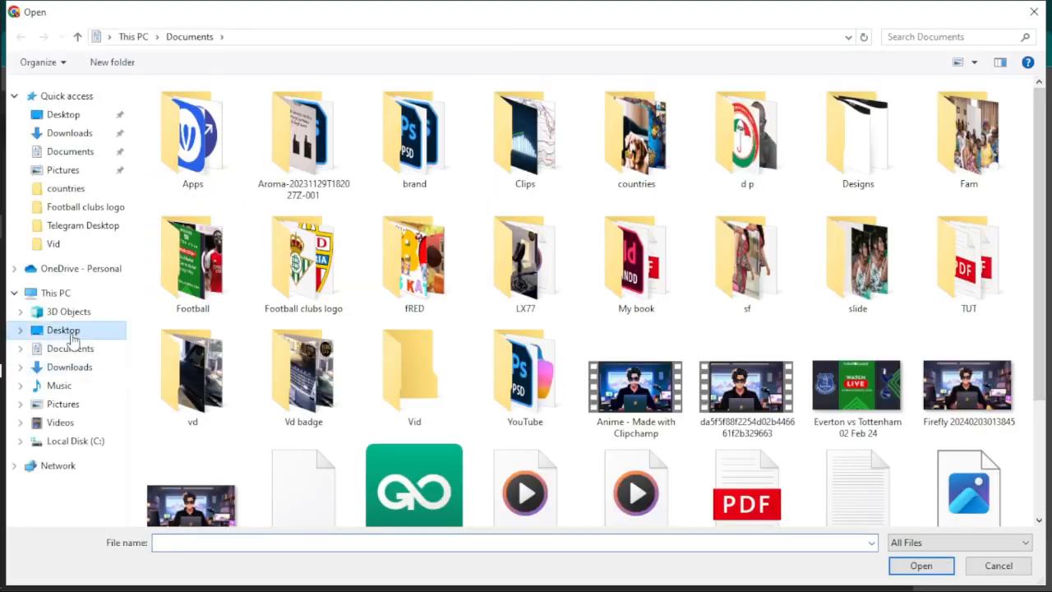
scroll(637, 360, down, 2)
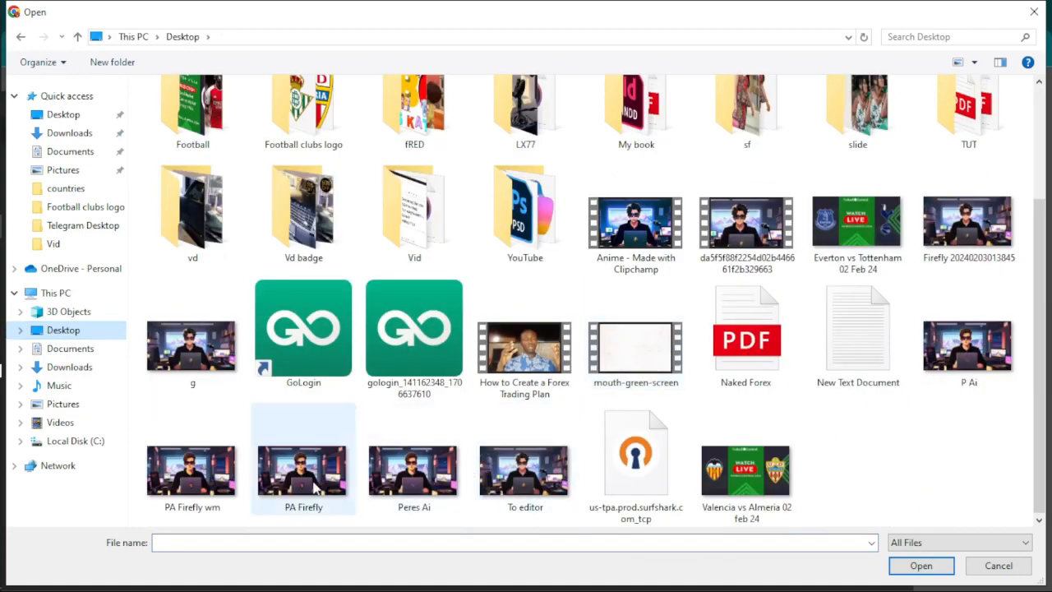
click(215, 485)
click(920, 566)
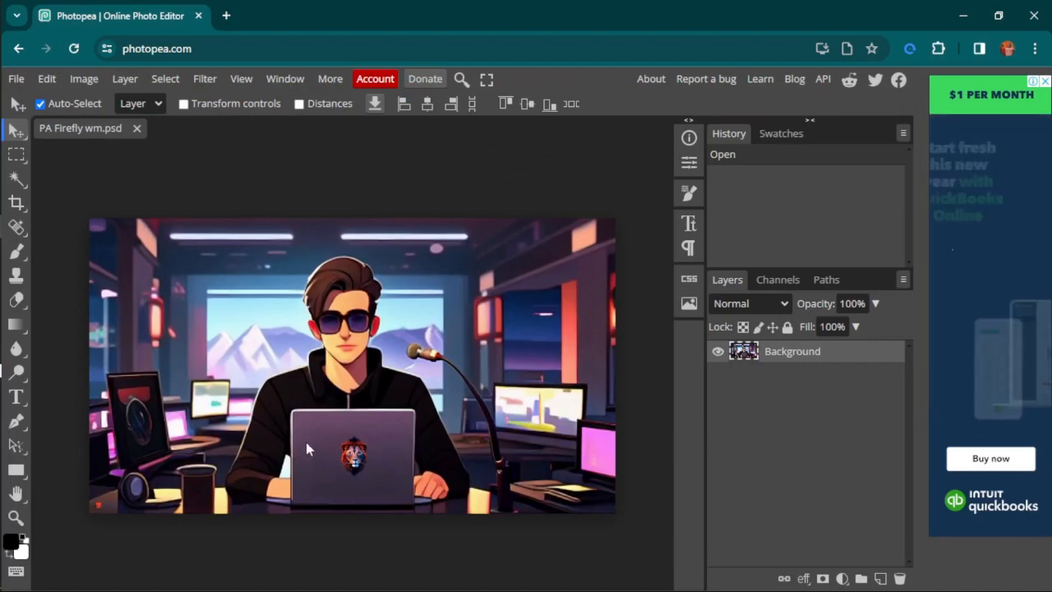
- Choose the Spot Healing Brush Tool and set its brush size to 21 px
click(19, 235)
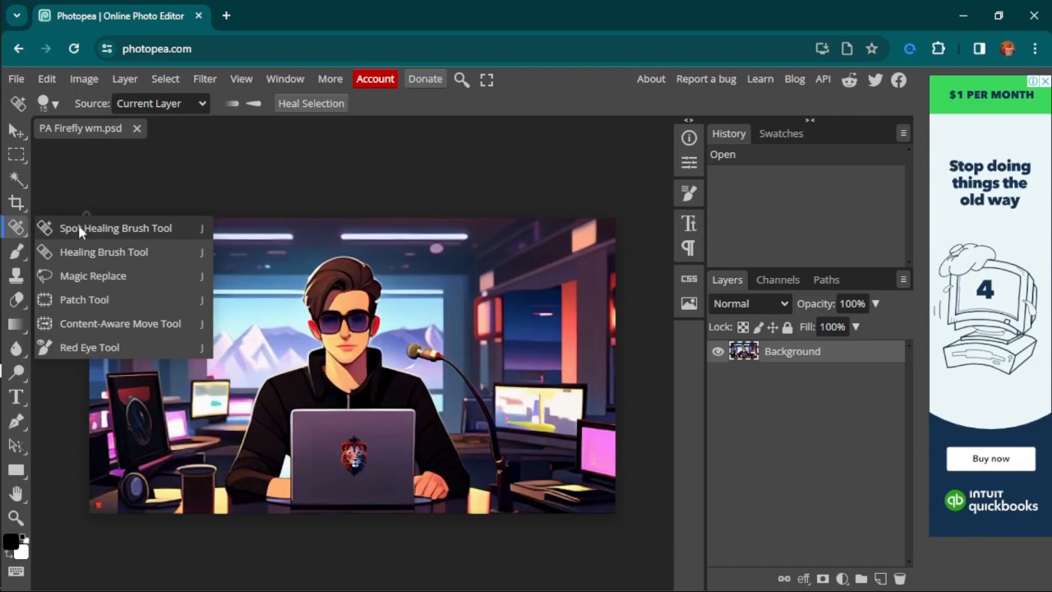
click(100, 230)
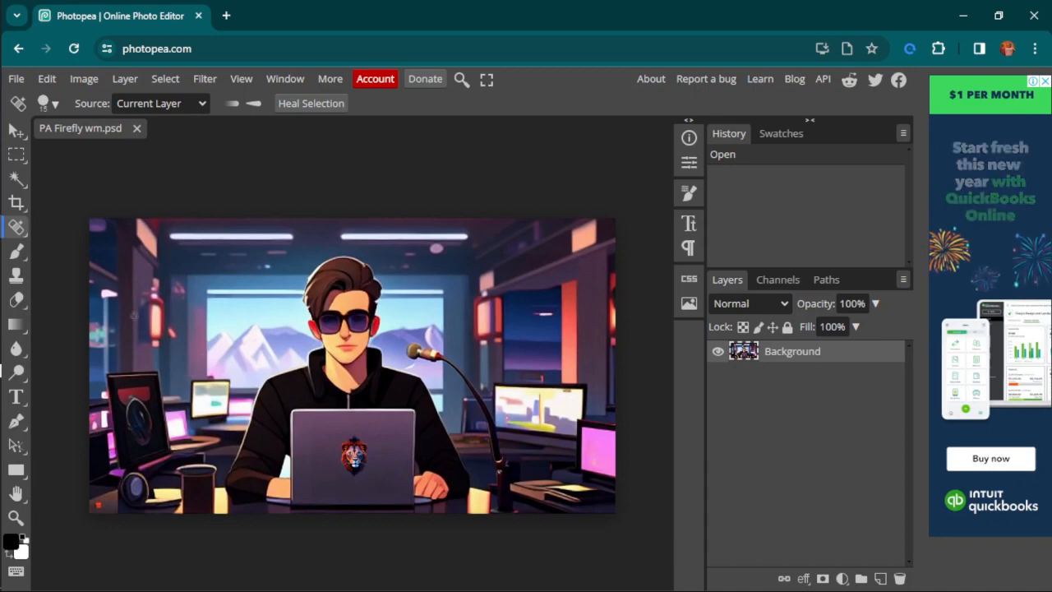
click(55, 104)
drag(123, 147, 169, 148)
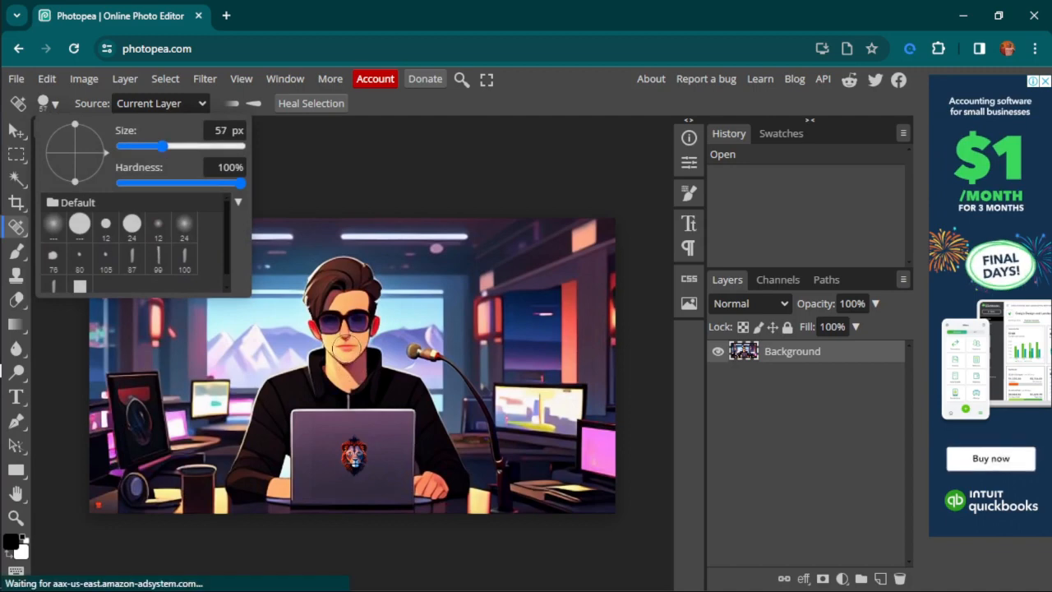
drag(163, 148, 144, 151)
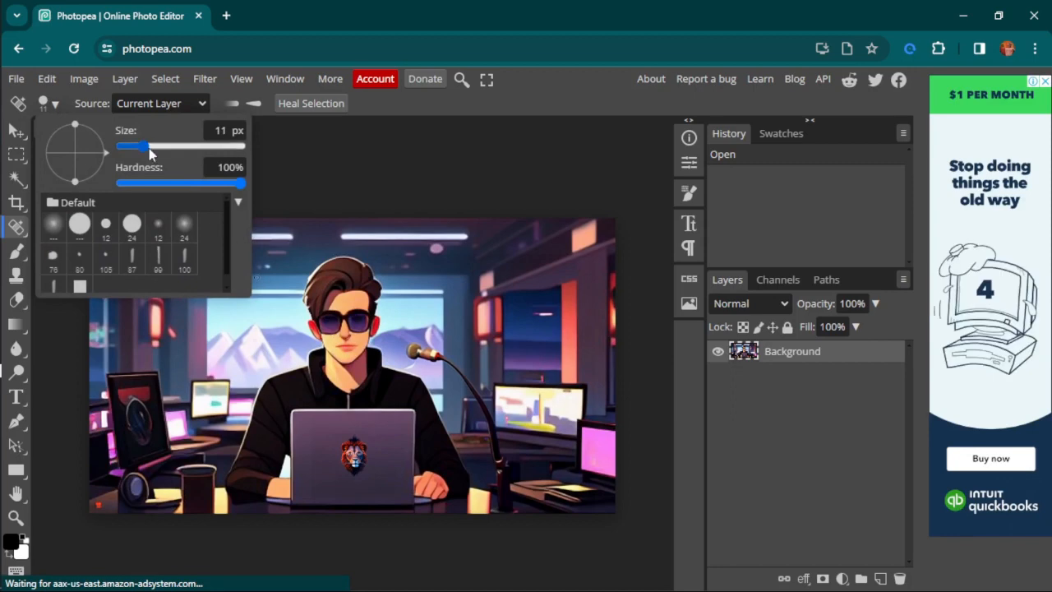
drag(145, 147, 150, 147)
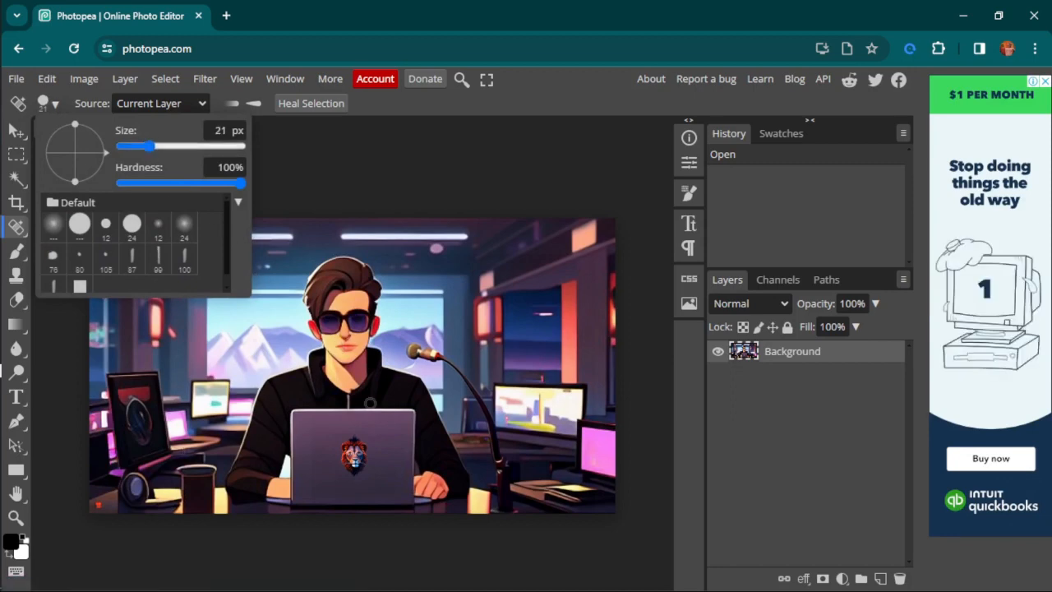
- Erase the man's mouth by painting over the lips with the Spot Healing Brush and check the whole picture
scroll(370, 403, up, 5)
scroll(374, 403, down, 6)
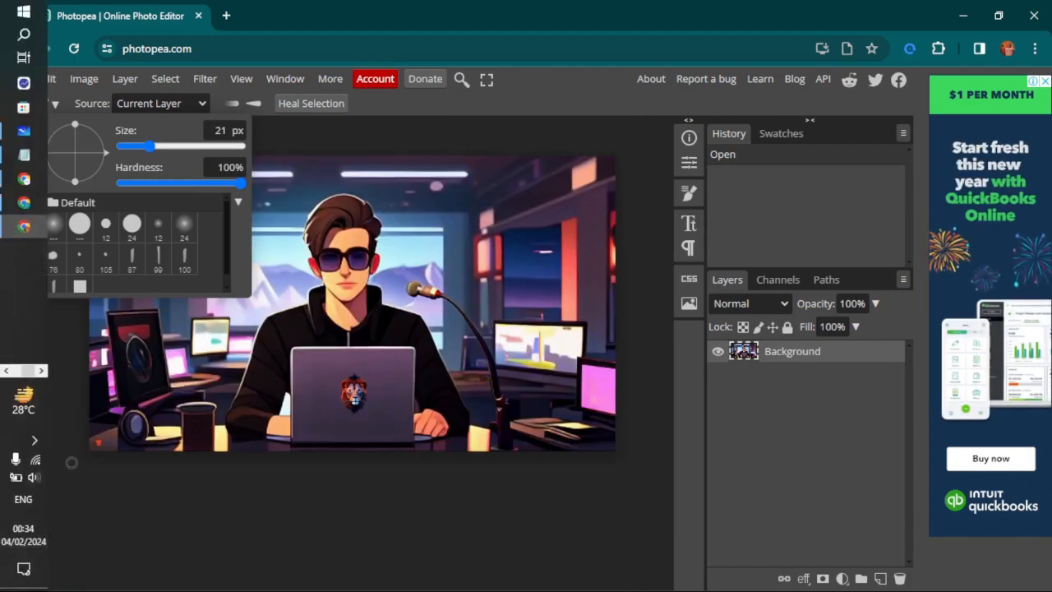
click(16, 517)
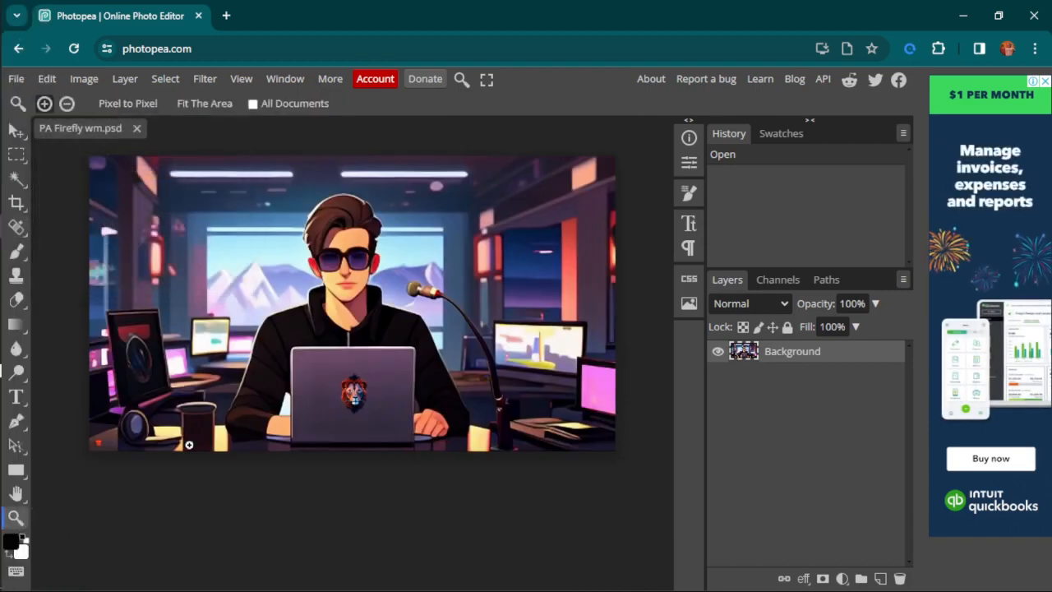
click(357, 294)
click(343, 275)
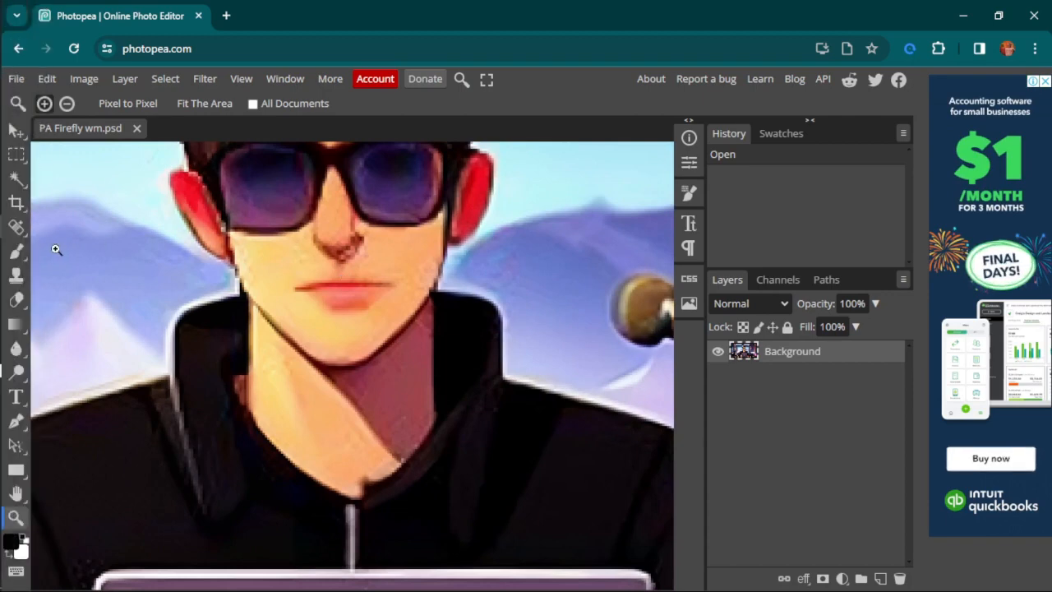
click(17, 227)
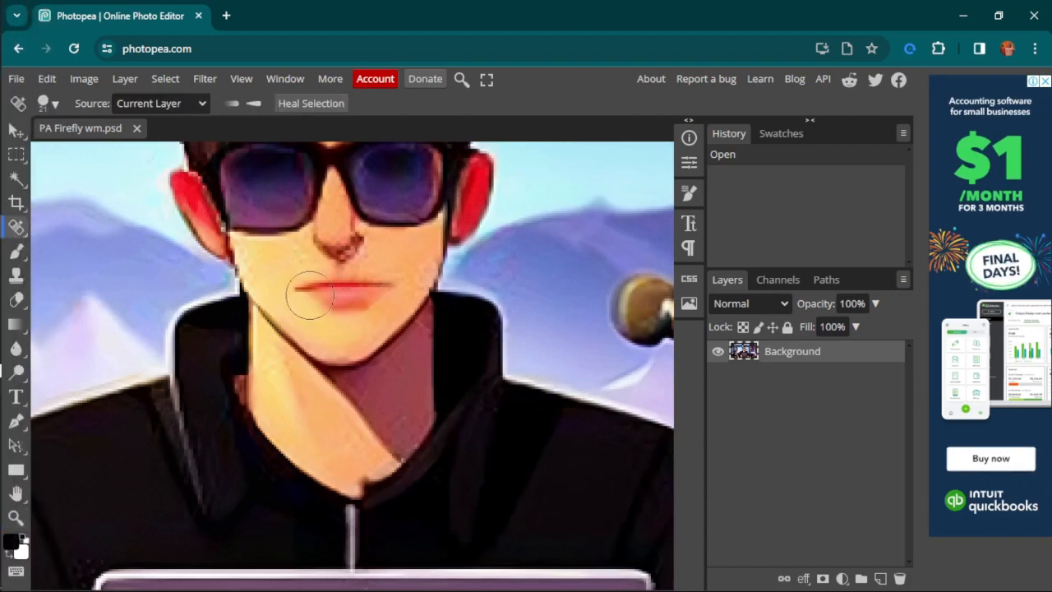
drag(291, 292, 382, 292)
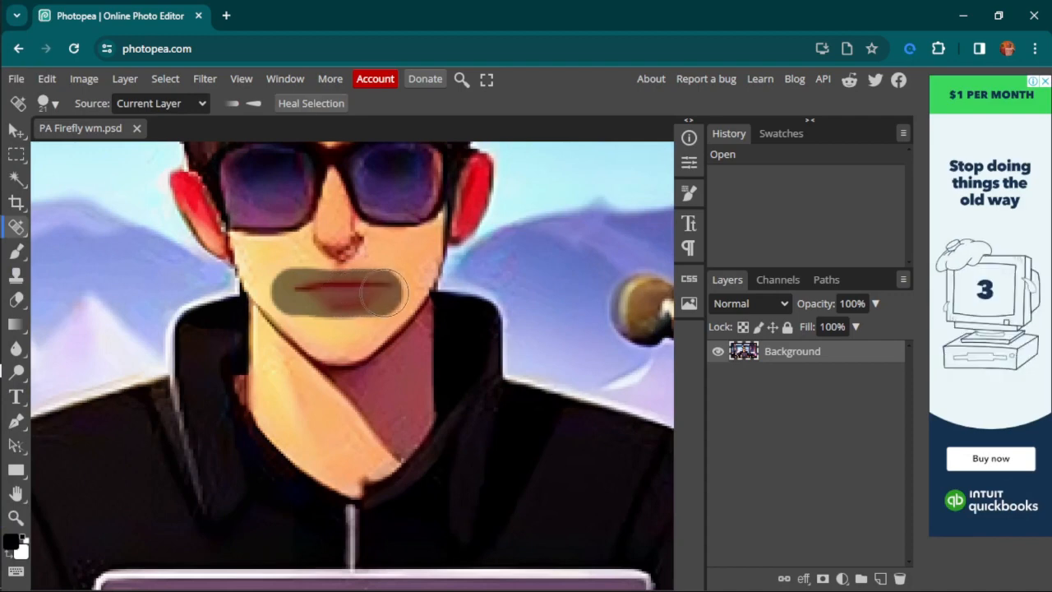
drag(383, 291, 382, 292)
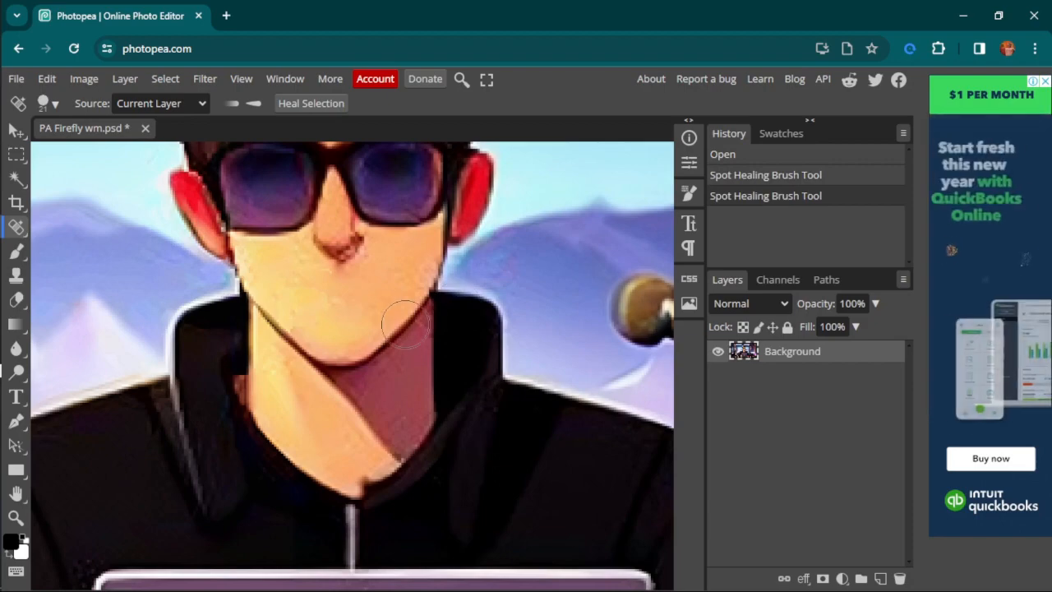
scroll(407, 324, down, 3)
scroll(407, 325, up, 7)
scroll(407, 323, up, 2)
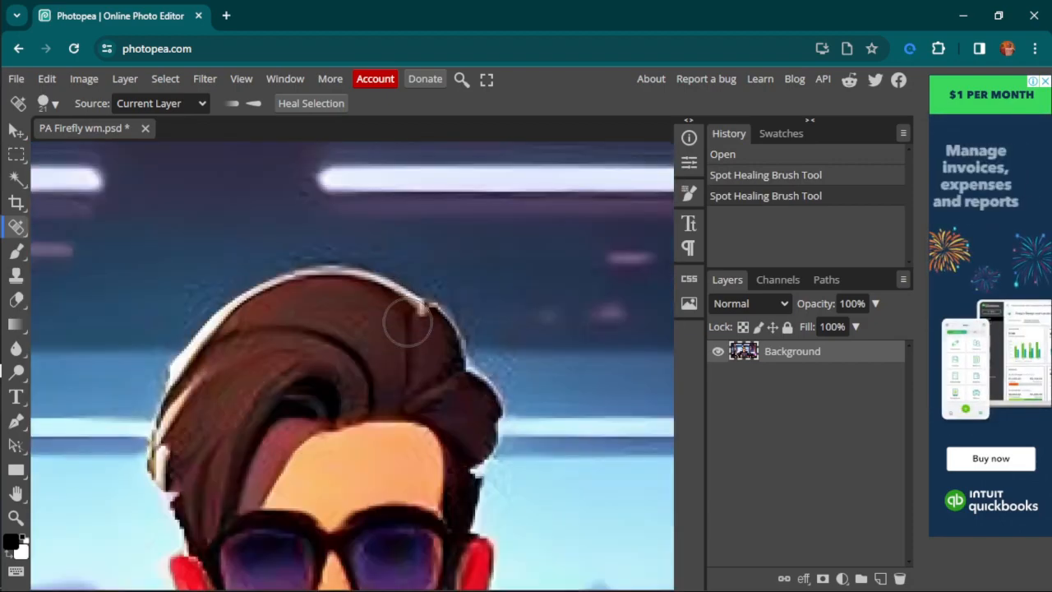
scroll(407, 325, down, 5)
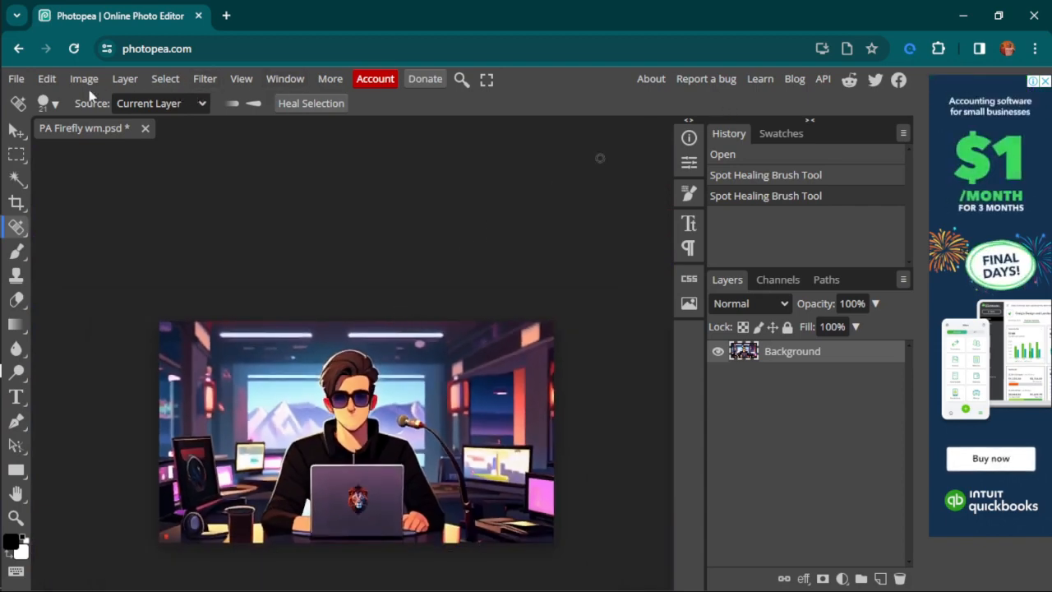
- Start a PNG export of the mouthless image and name it PA Firefly wmg
click(16, 79)
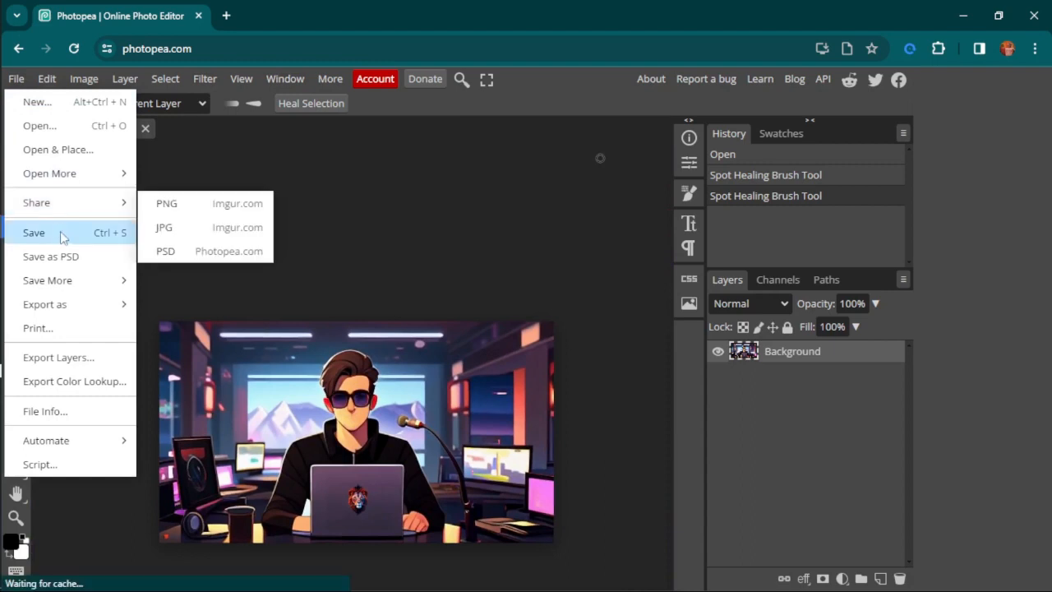
mouse_move(90, 305)
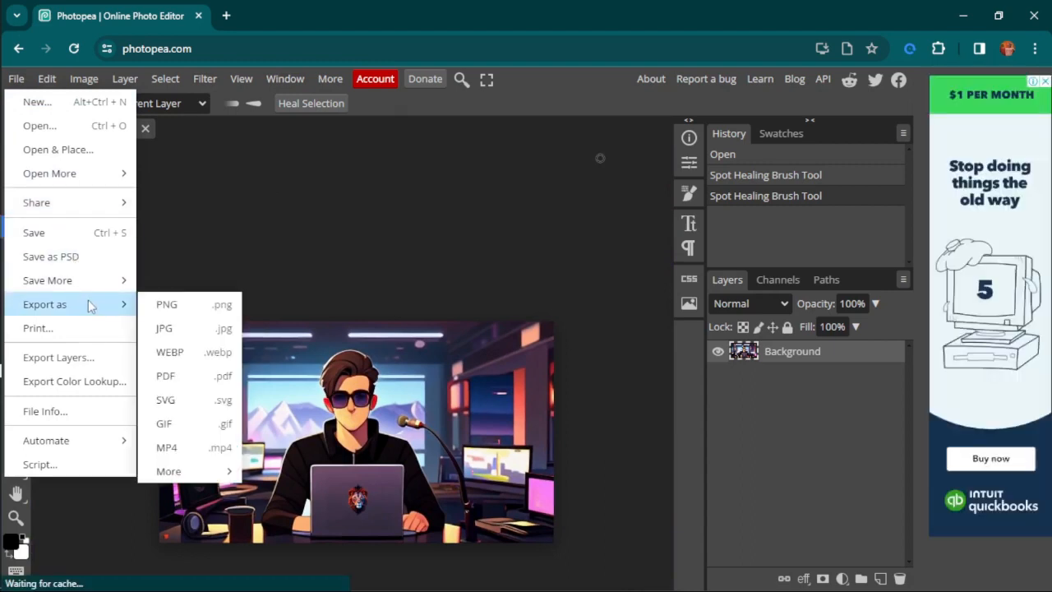
click(188, 305)
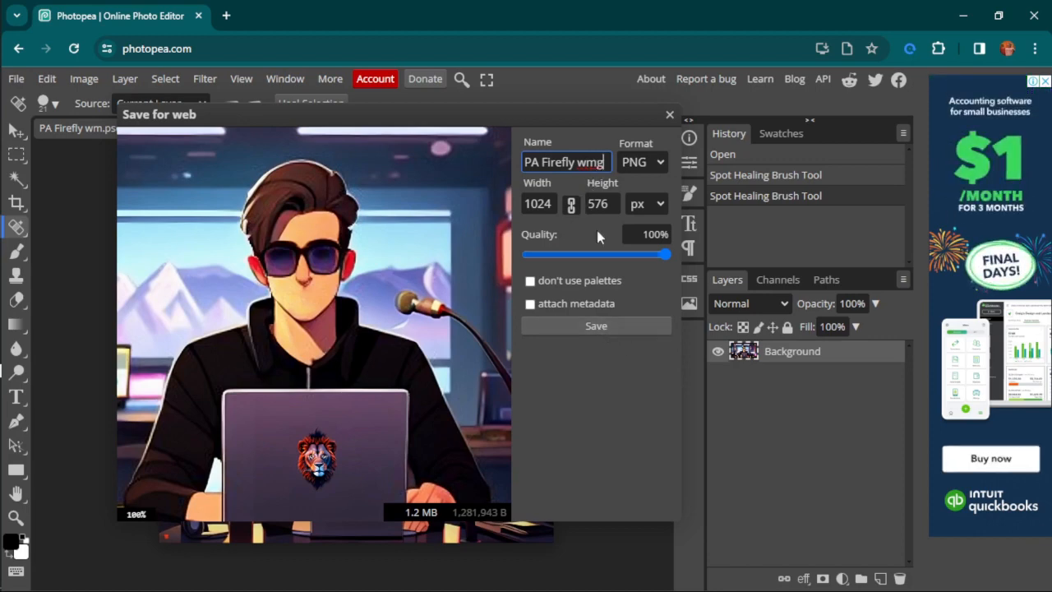
- Set the export size to 1280 × 720 px and check the preview
click(557, 202)
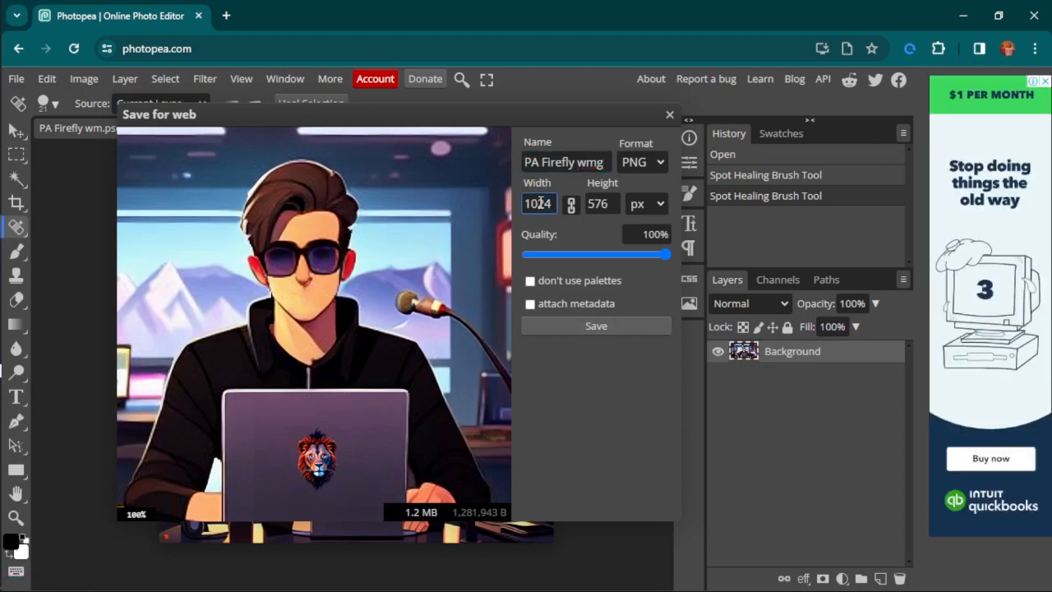
double_click(539, 203)
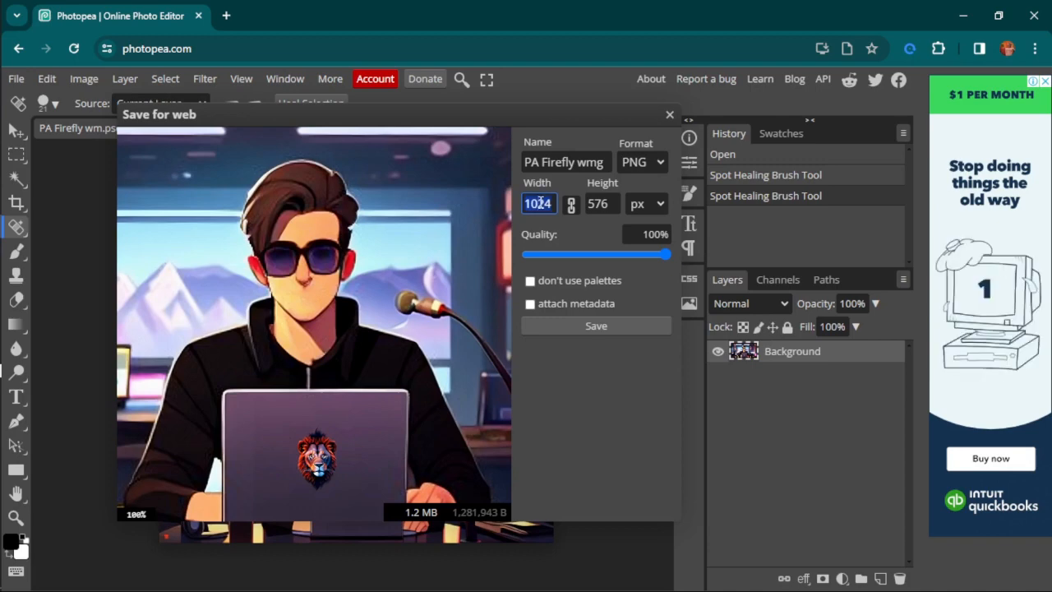
text(1280)
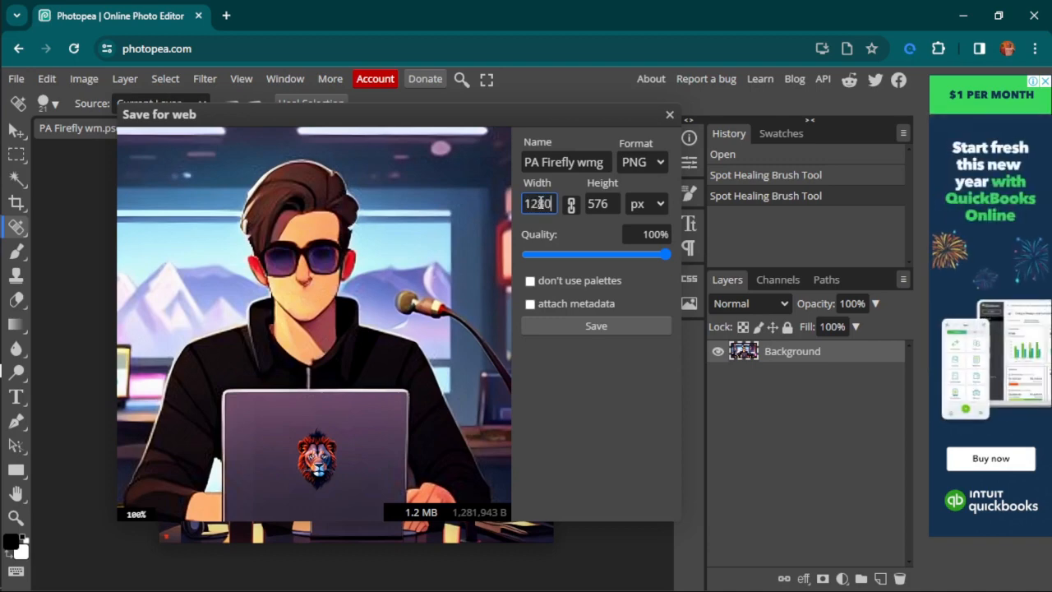
click(602, 208)
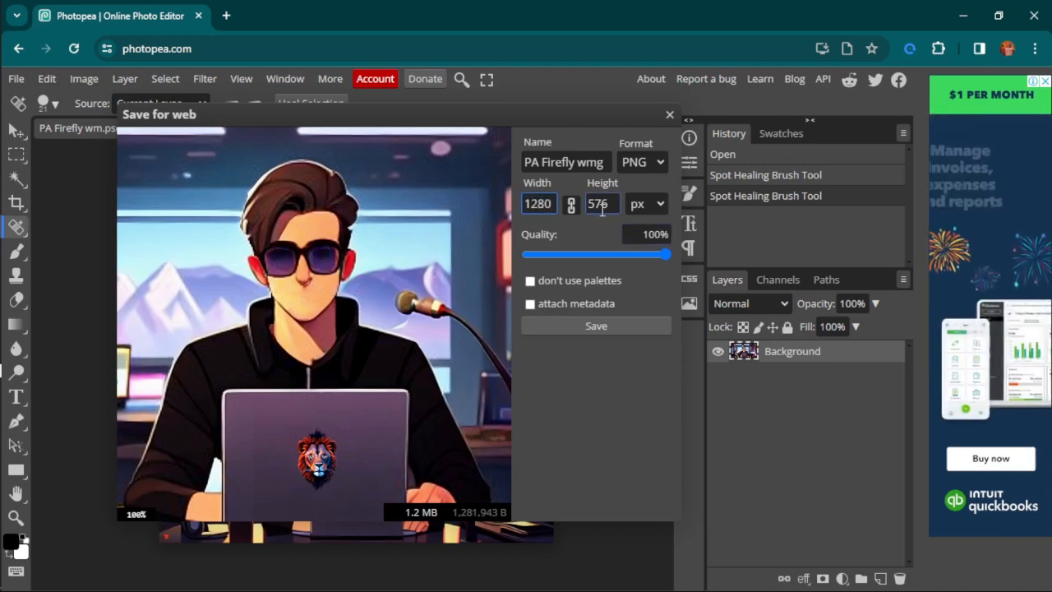
double_click(601, 203)
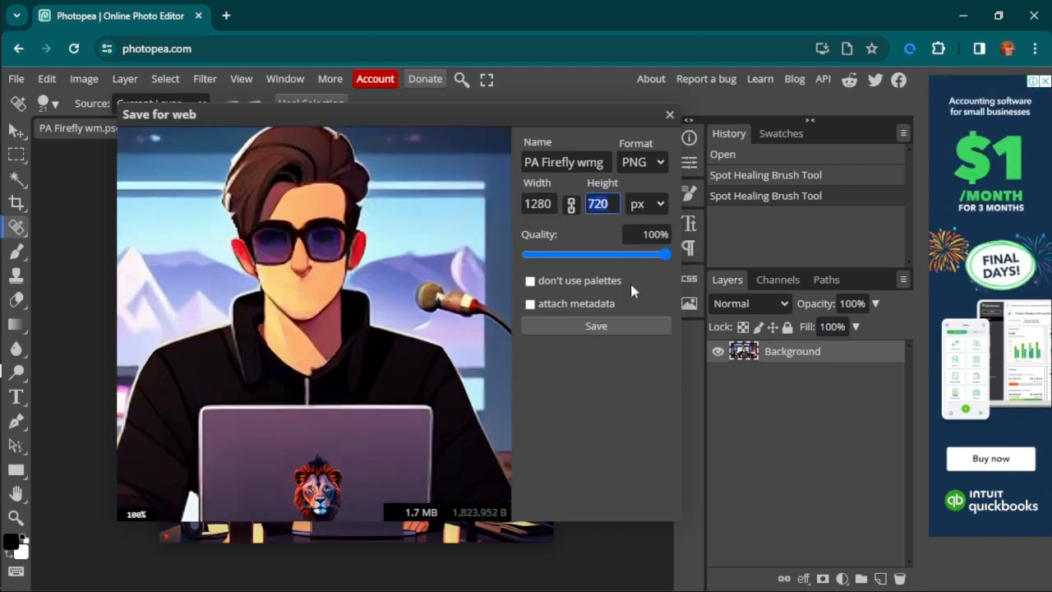
scroll(242, 453, down, 2)
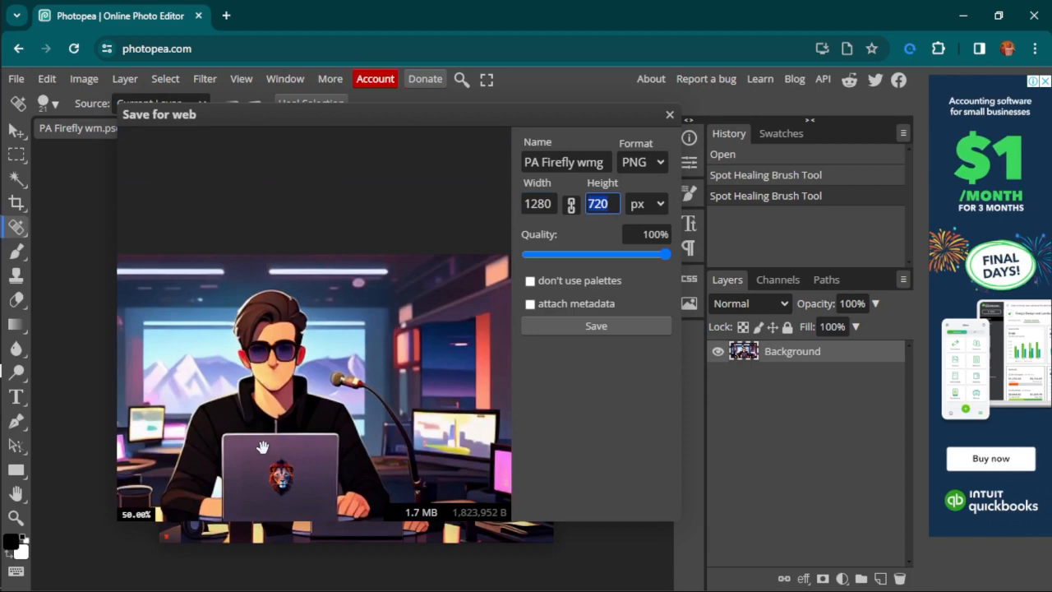
- Save the exported PNG as PA Firefly wmg on the Desktop
click(595, 326)
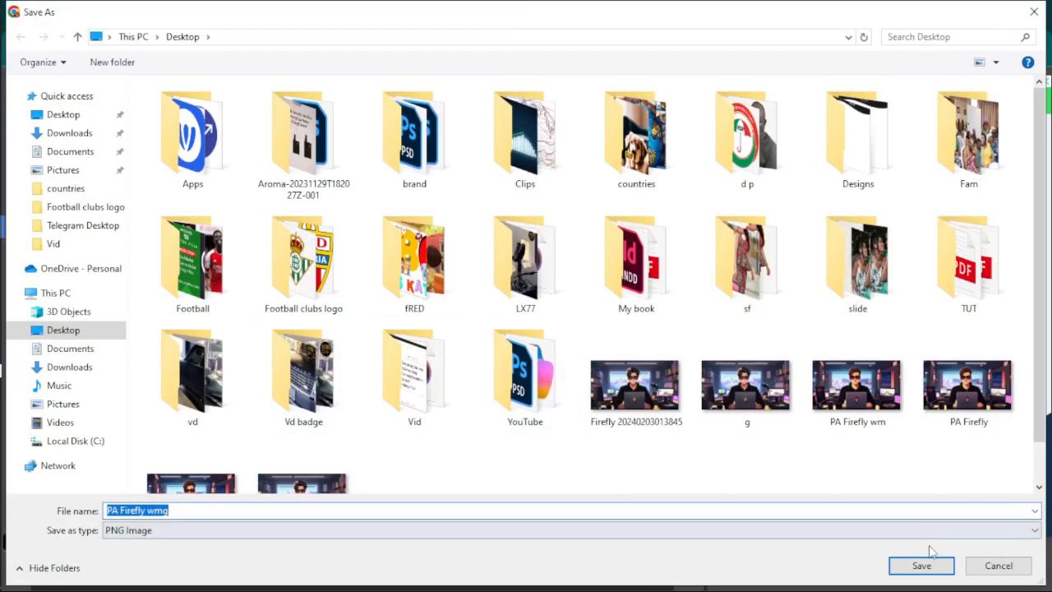
click(922, 566)
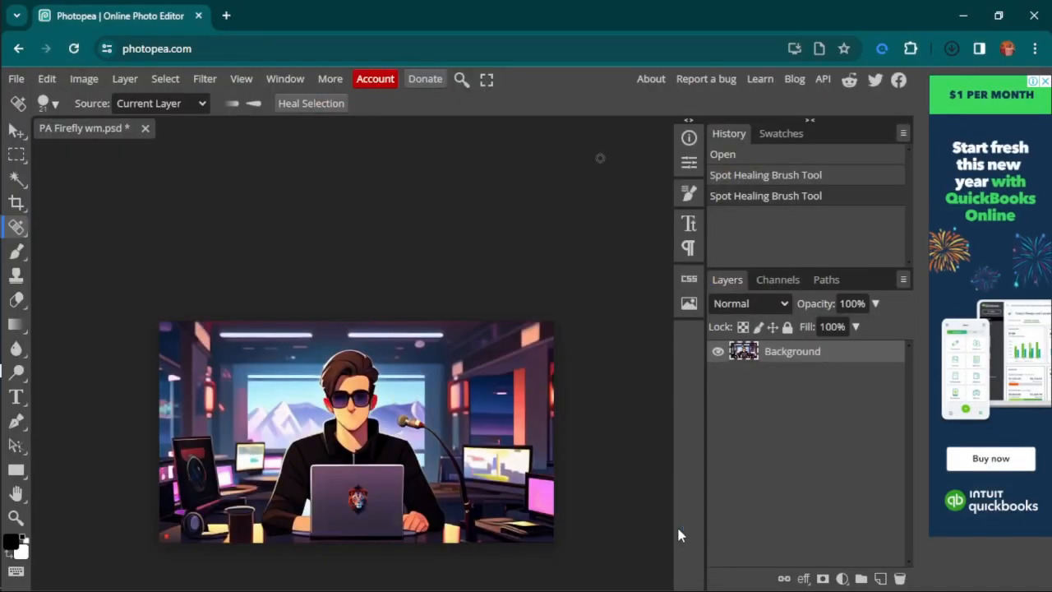
- Switch to CapCut and create a new video project
mouse_move(2, 222)
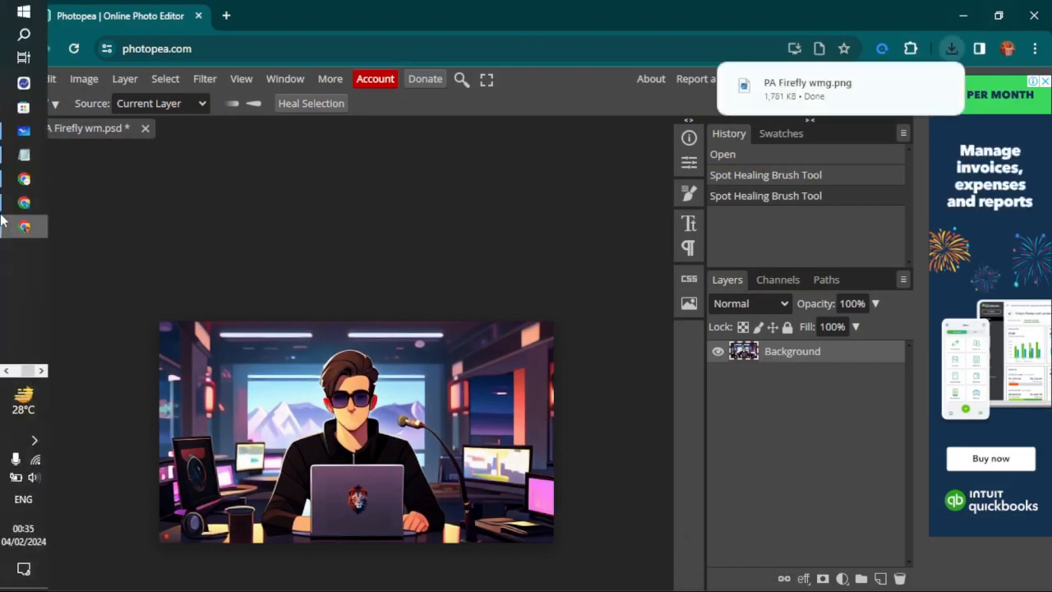
click(6, 371)
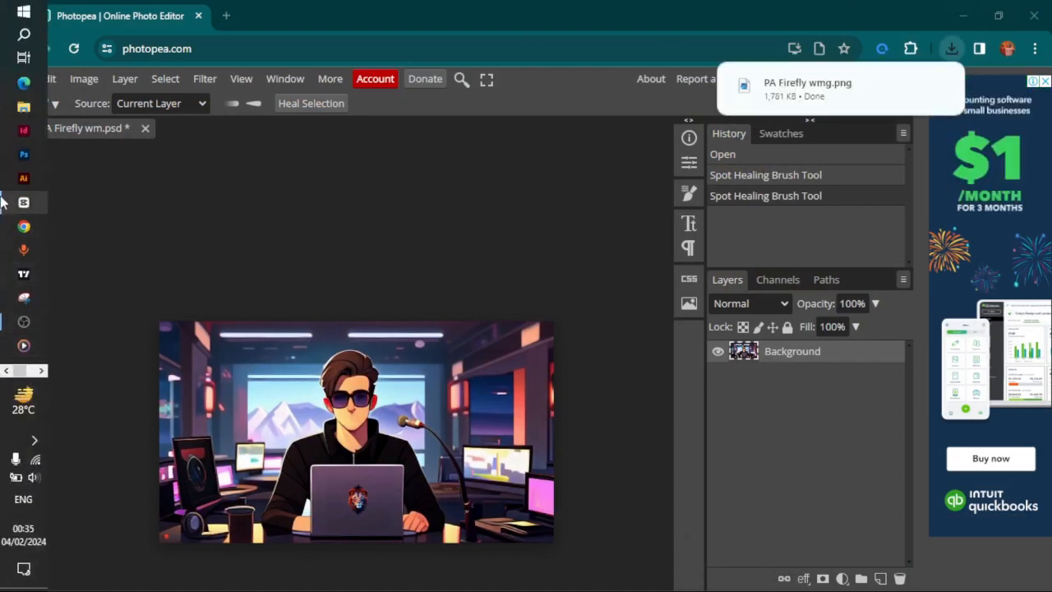
click(4, 202)
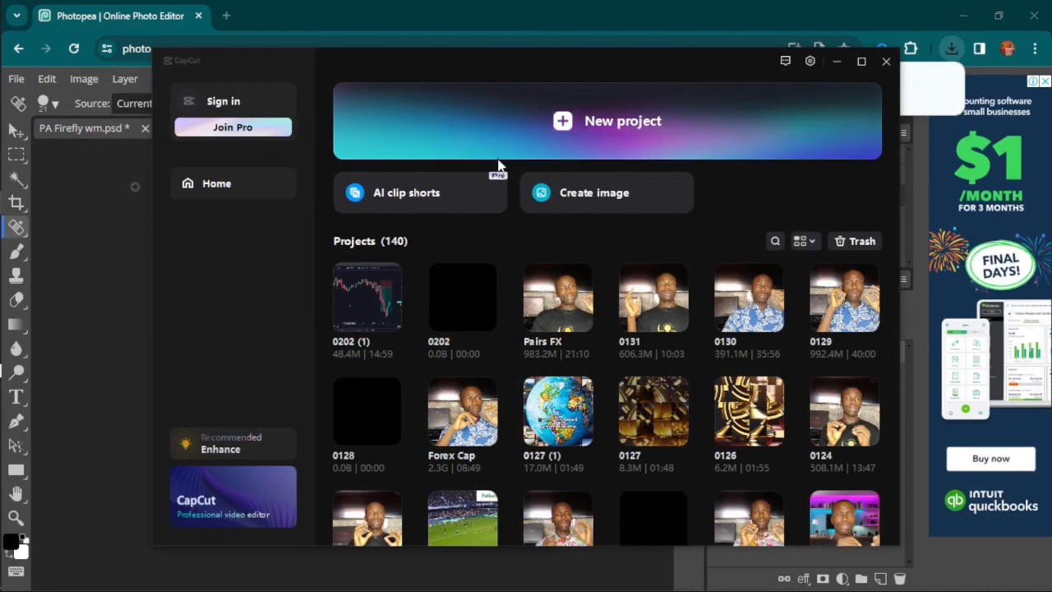
click(630, 129)
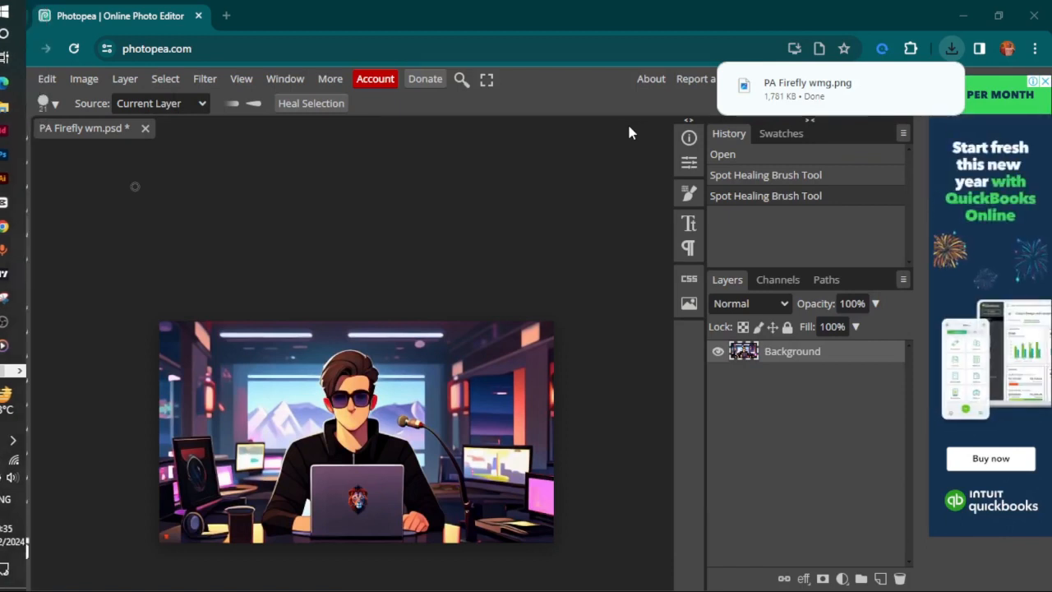
key(ctrl+s)
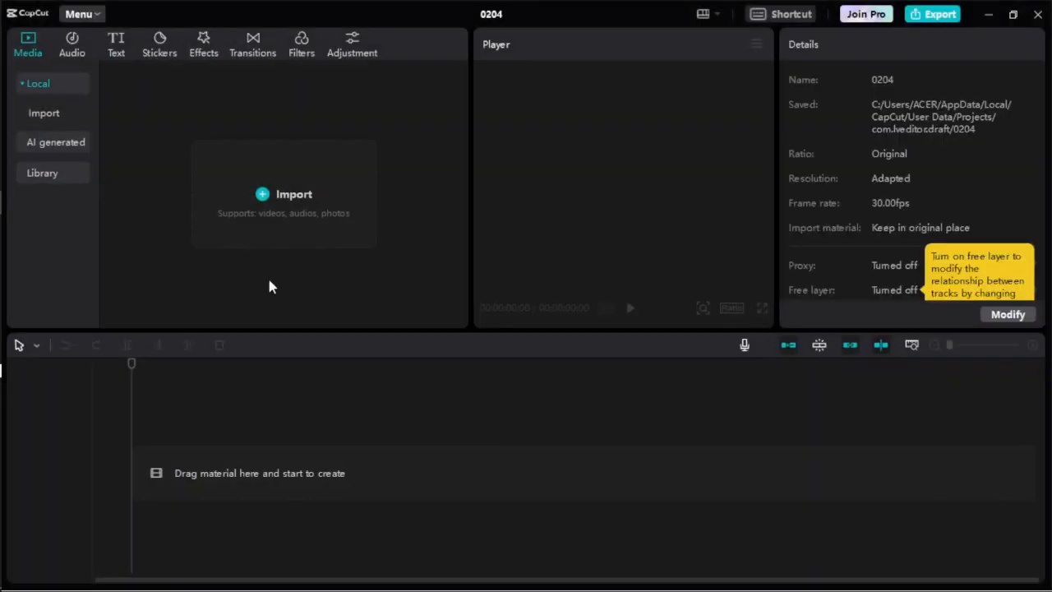
- Import the PA Firefly wmg image from the Desktop into the project's media
click(286, 205)
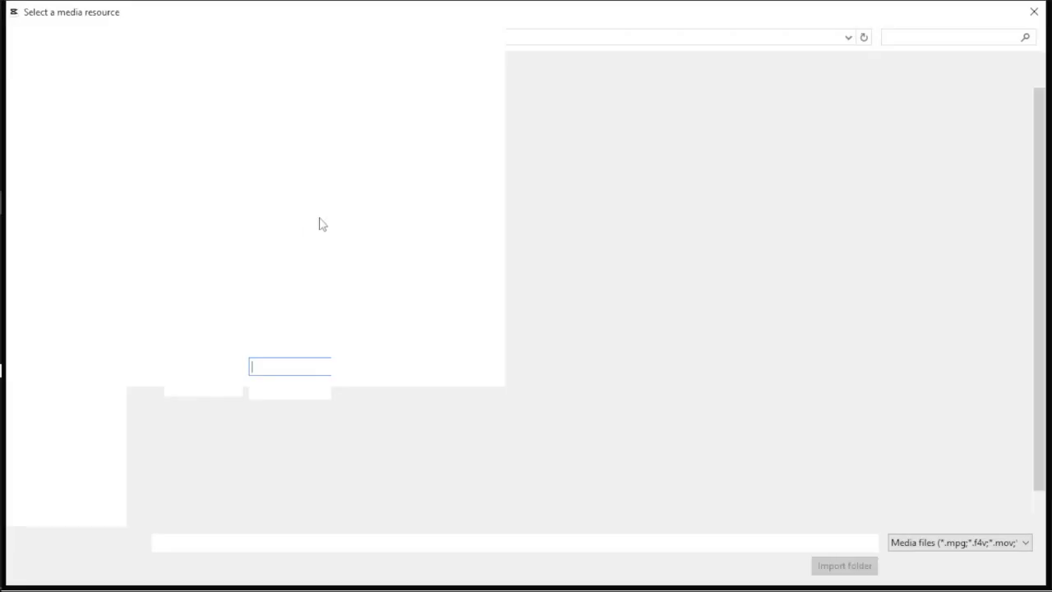
scroll(504, 413, down, 2)
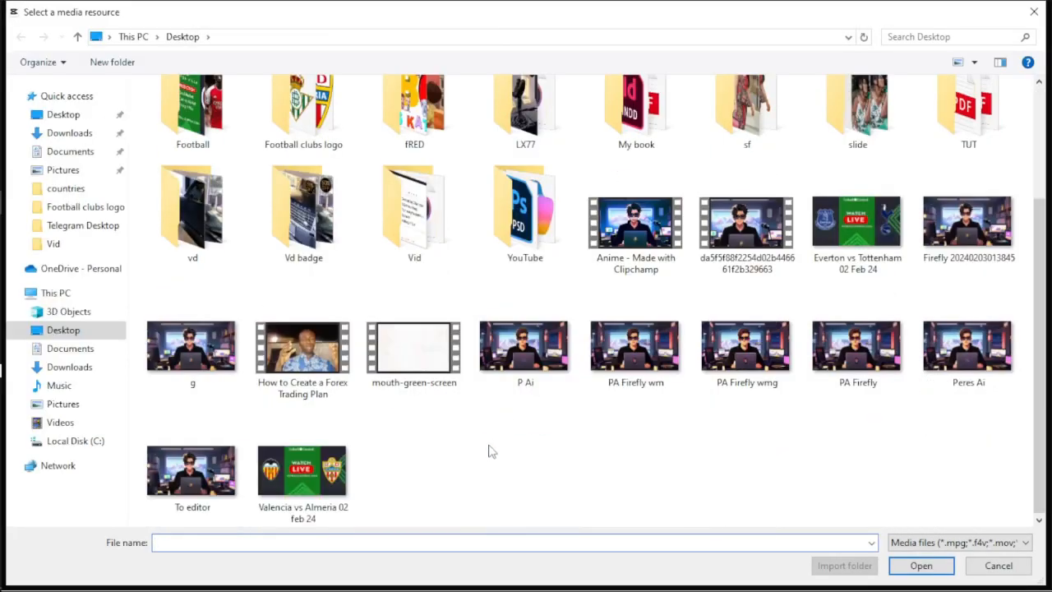
click(765, 337)
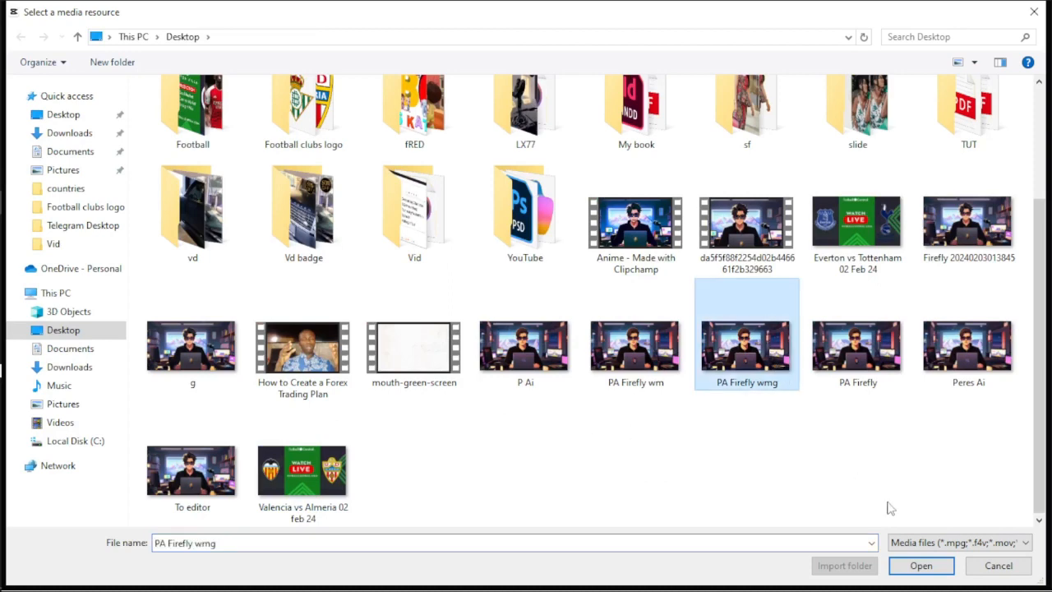
click(919, 567)
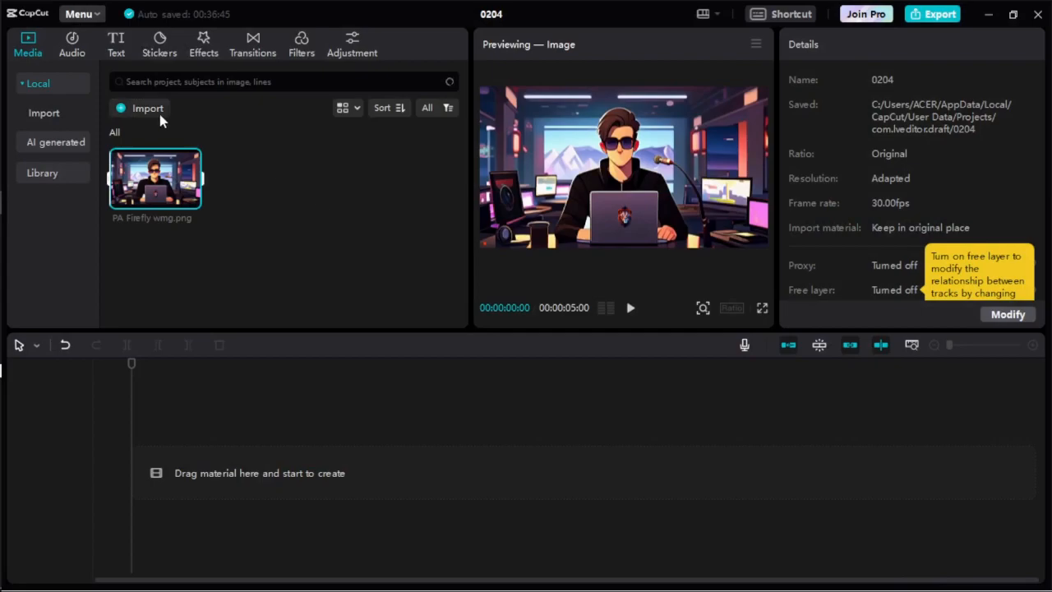
- Import the mouth-green-screen video from the Desktop into the project's media
click(157, 120)
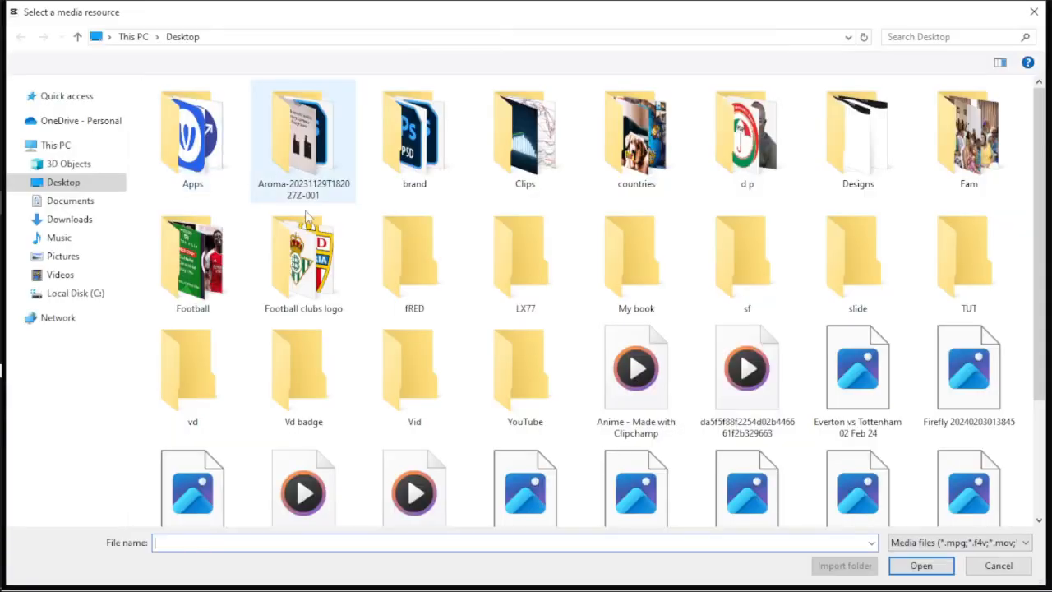
scroll(364, 418, down, 3)
click(421, 368)
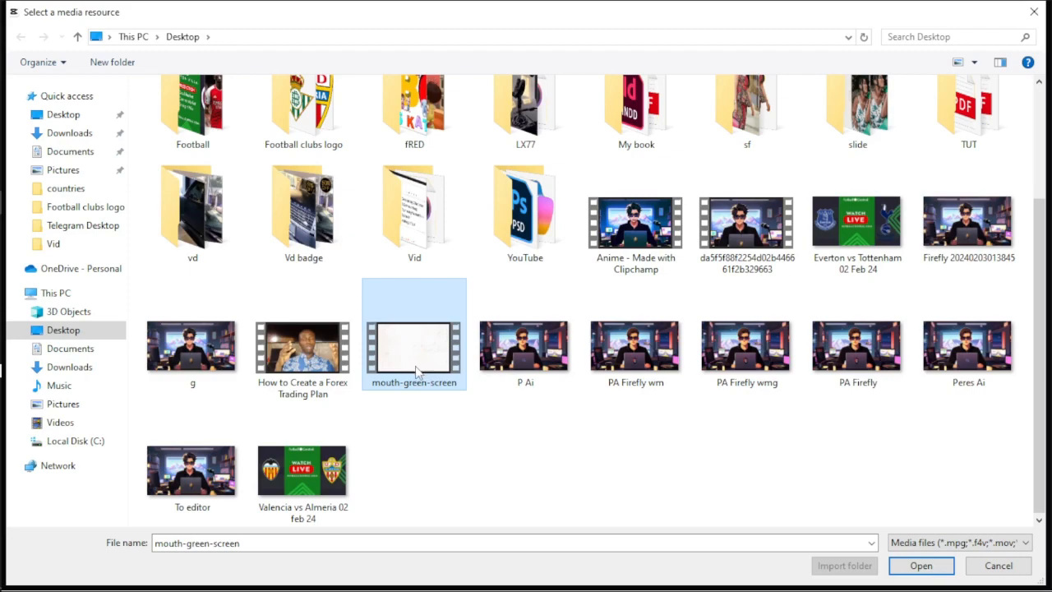
click(913, 565)
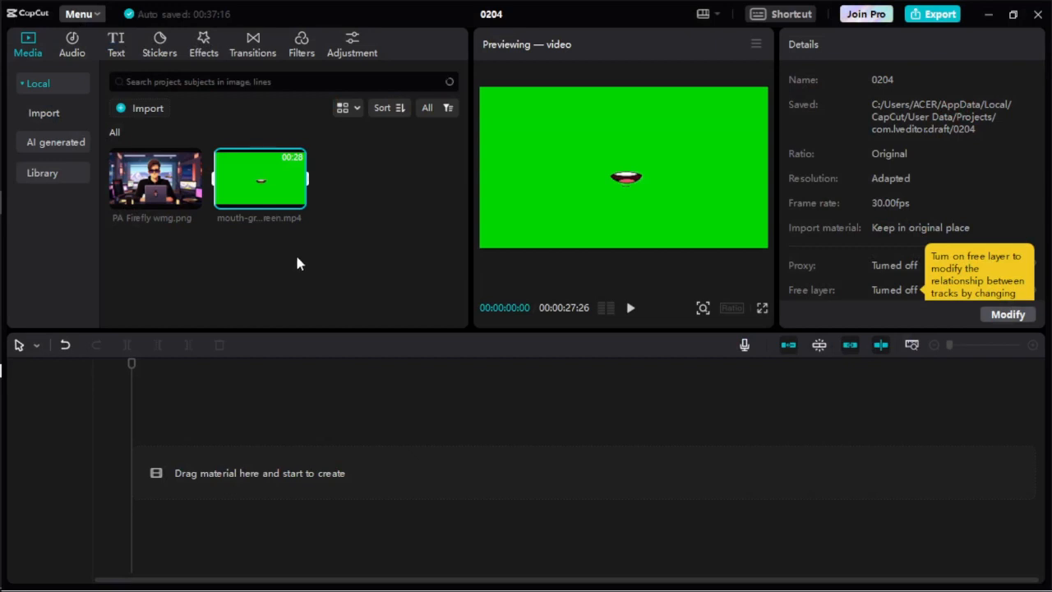
- Place the PA Firefly wmg image on the main track and the mouth-green-screen video on a track above it, both starting at 0
drag(151, 193, 138, 479)
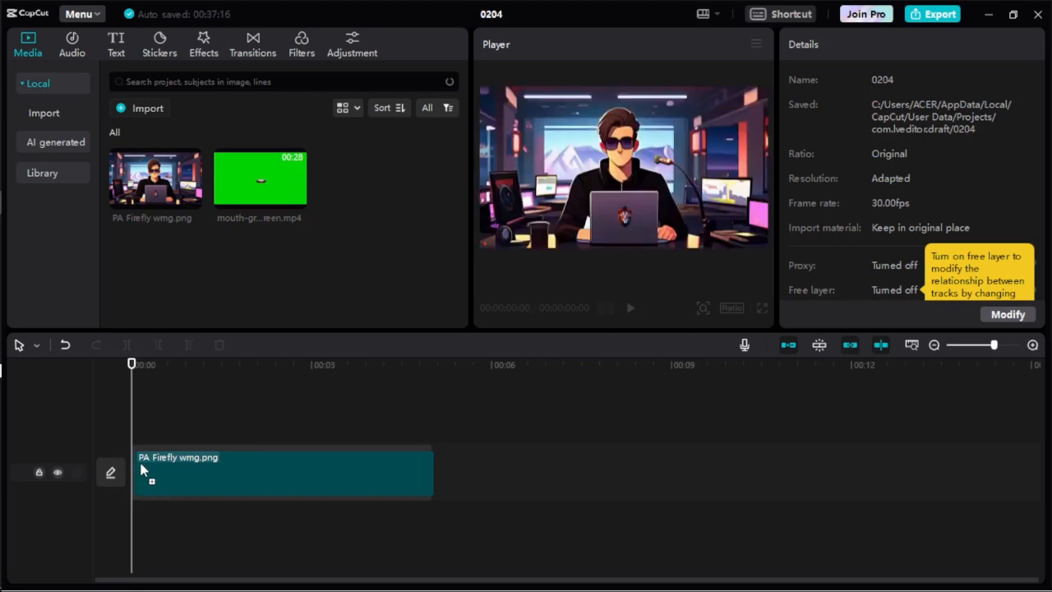
click(145, 454)
drag(144, 454, 448, 436)
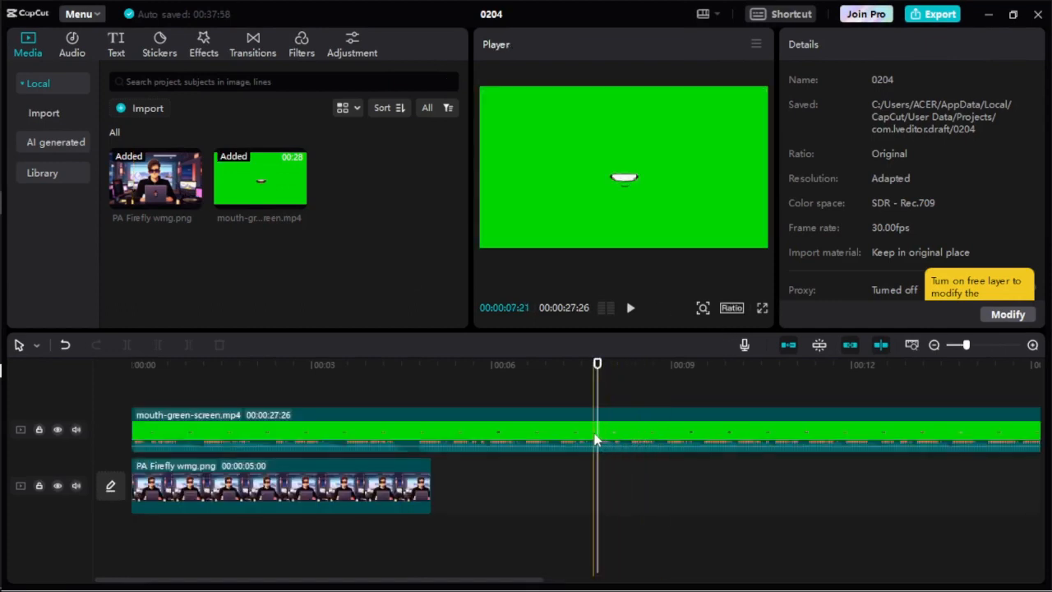
- Cut off the mouth-green-screen clip after 00:00:07:23 and extend the PA Firefly wmg clip to about the same length, 00:00:07:24
click(600, 441)
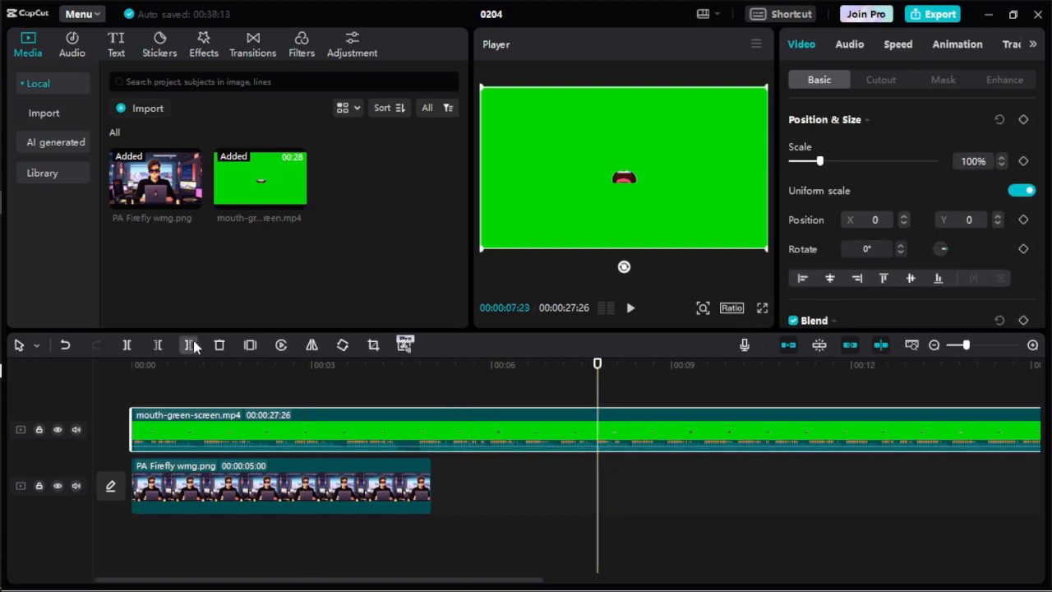
key(w)
drag(427, 490, 600, 484)
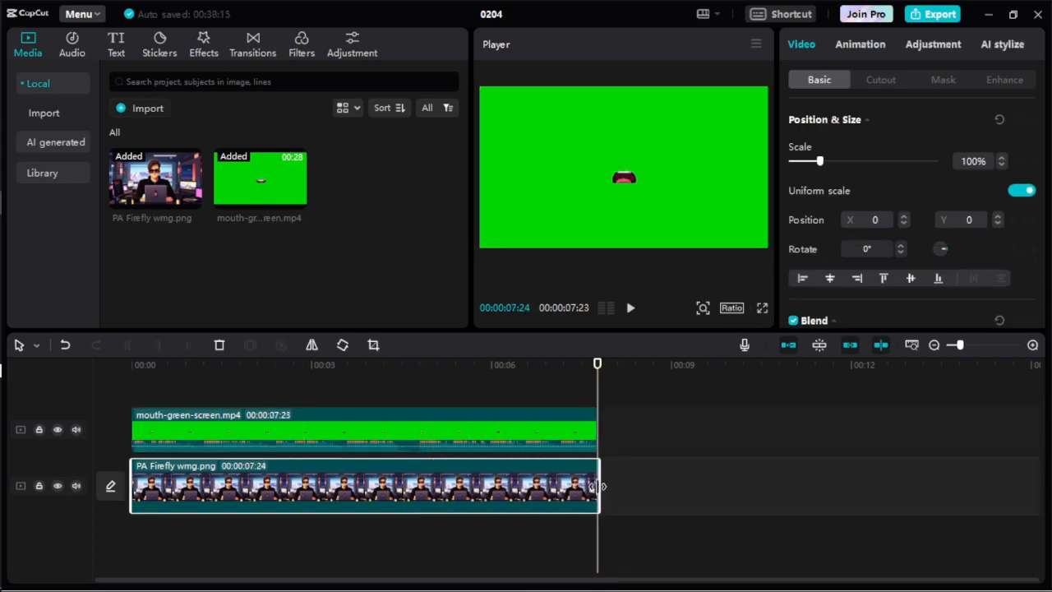
- Enable Chroma key on the mouth-green-screen clip and pick its green background as the key colour
drag(593, 393, 134, 393)
click(208, 434)
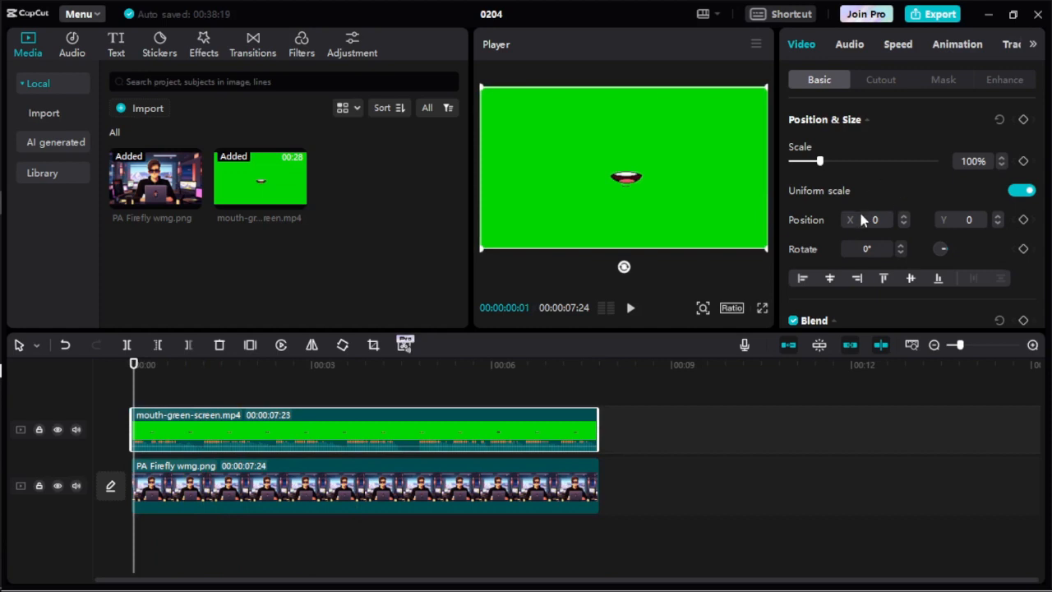
scroll(860, 216, down, 5)
scroll(860, 212, up, 4)
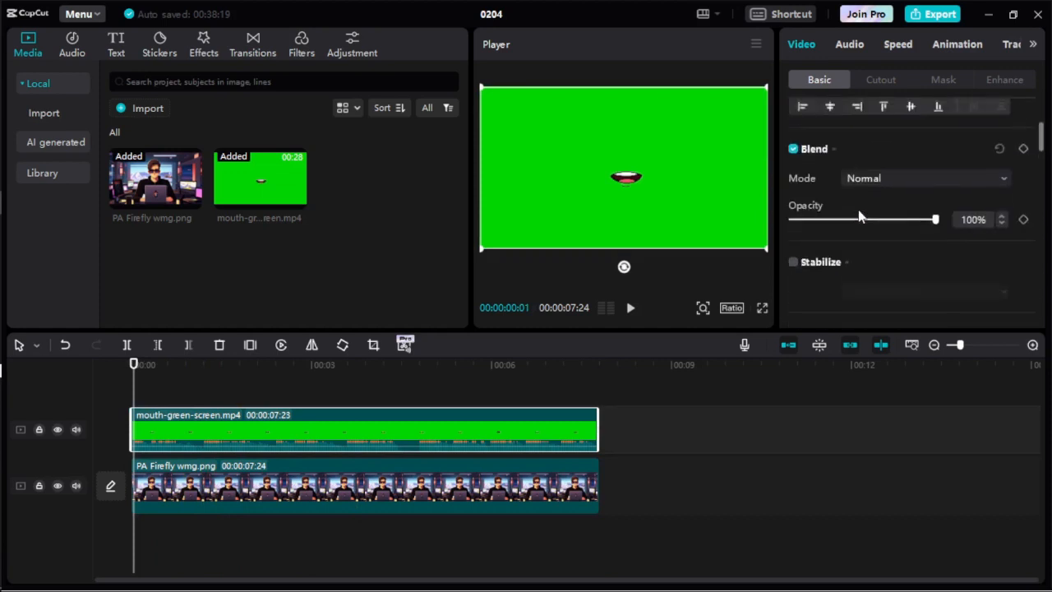
click(873, 82)
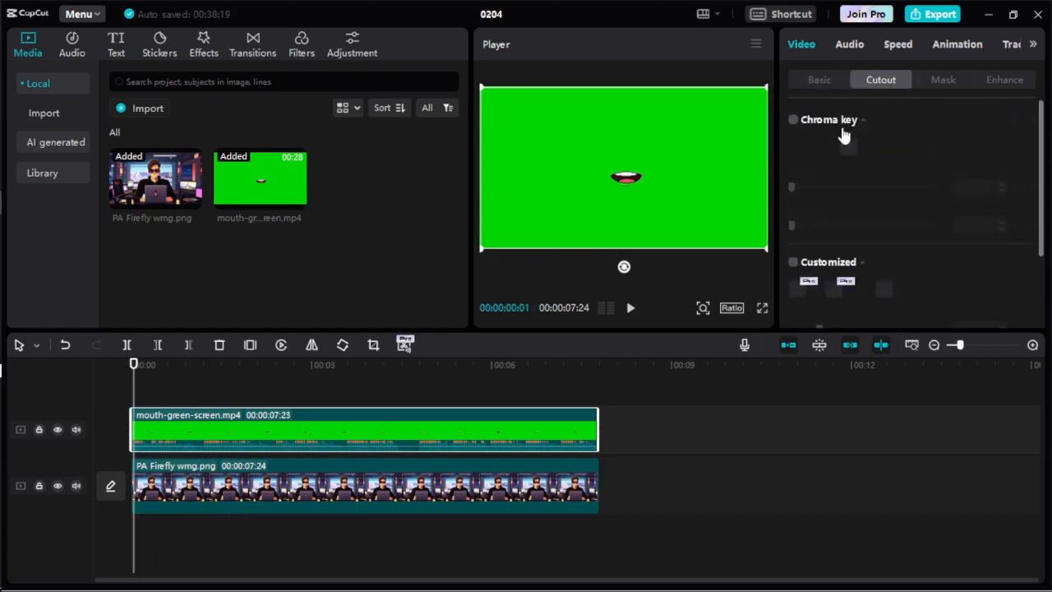
click(793, 120)
click(848, 146)
click(546, 140)
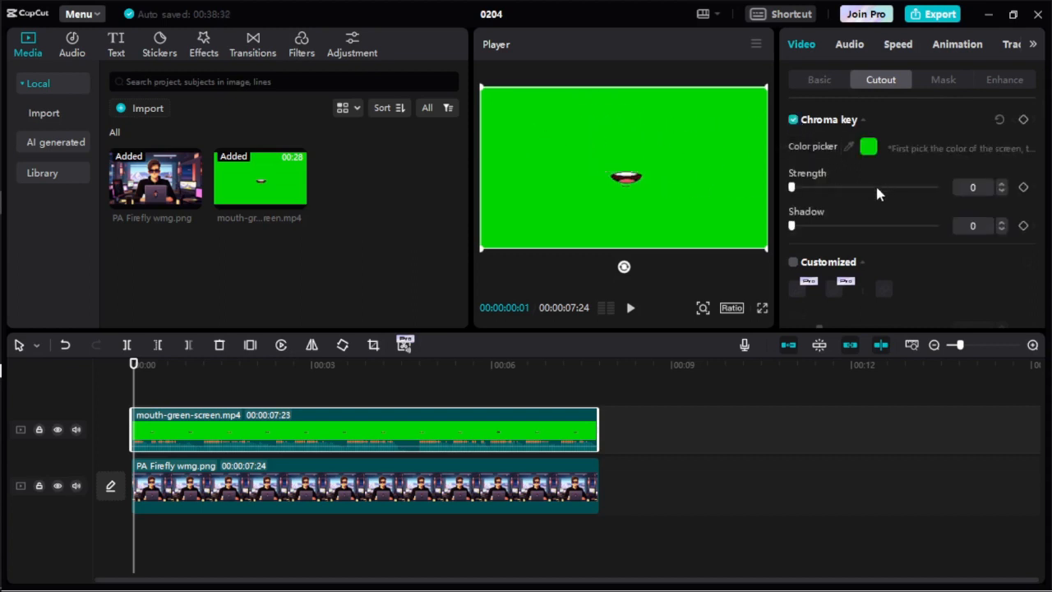
- Raise the chroma key Strength to 92 to remove the green background, playing the clip briefly to check the keying
drag(794, 188, 853, 197)
click(634, 310)
click(634, 309)
drag(853, 189, 923, 209)
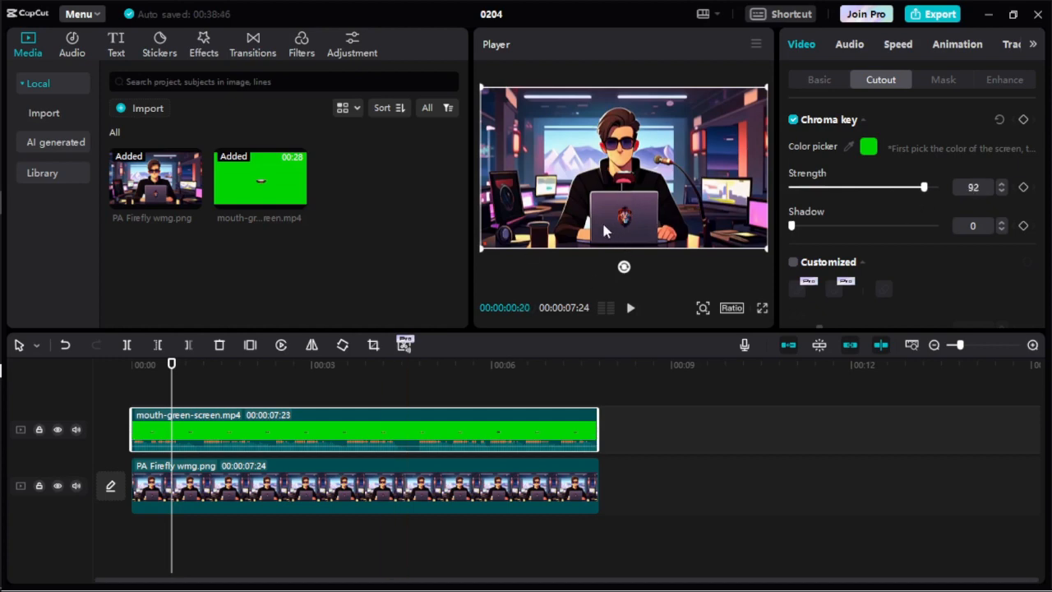
- Scale the mouth overlay down to roughly half the frame width and move it over the lower part of the man's face
drag(484, 246, 541, 214)
click(631, 307)
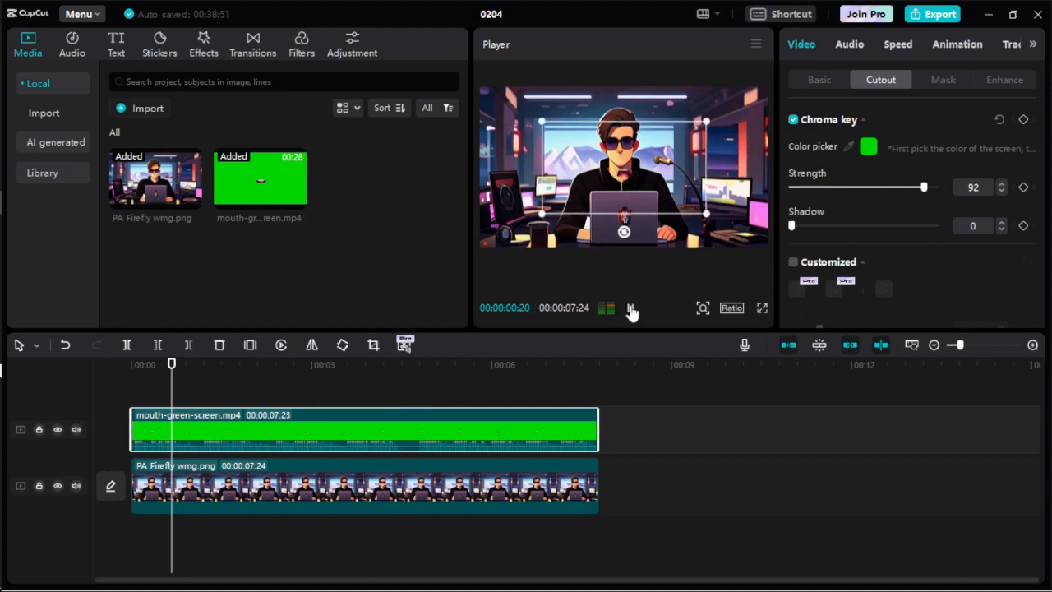
drag(706, 214, 689, 196)
drag(629, 171, 624, 164)
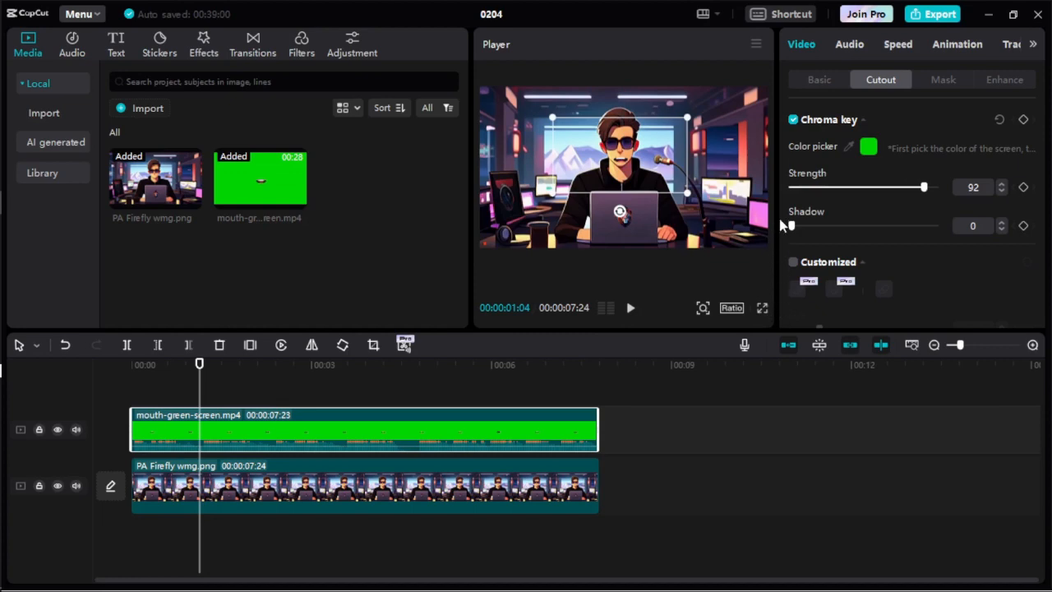
- Enlarge the player area, scale the mouth overlay down further and nudge it onto the man's mouth position
drag(777, 218, 945, 221)
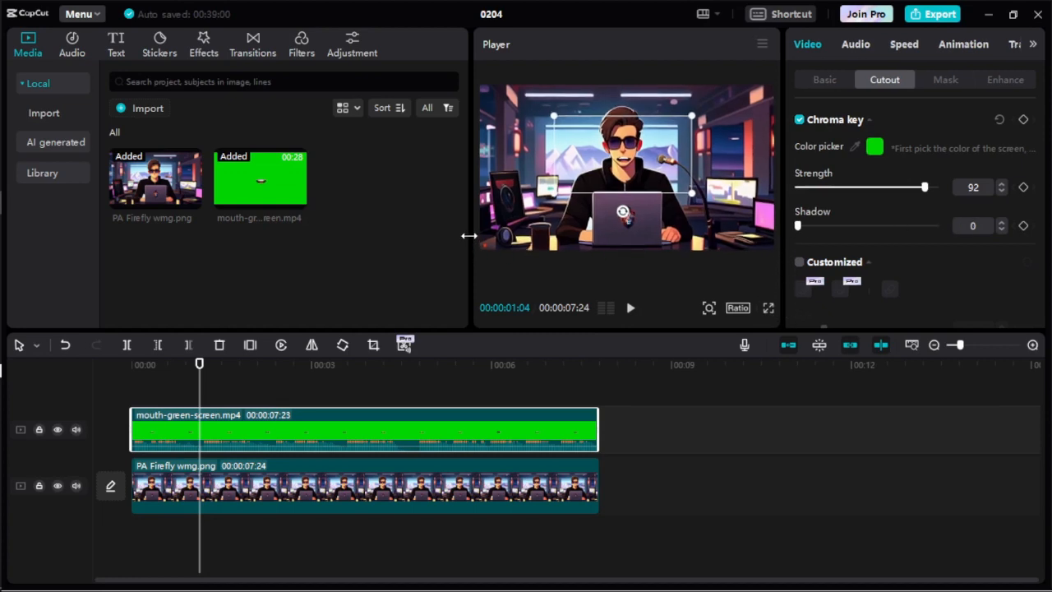
drag(470, 233, 397, 218)
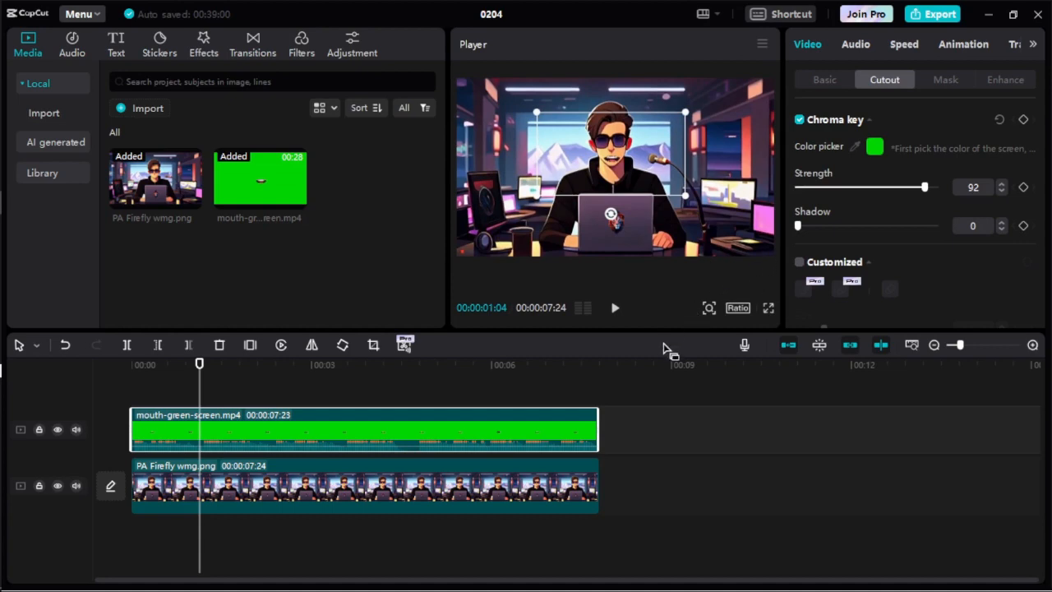
drag(663, 331, 660, 451)
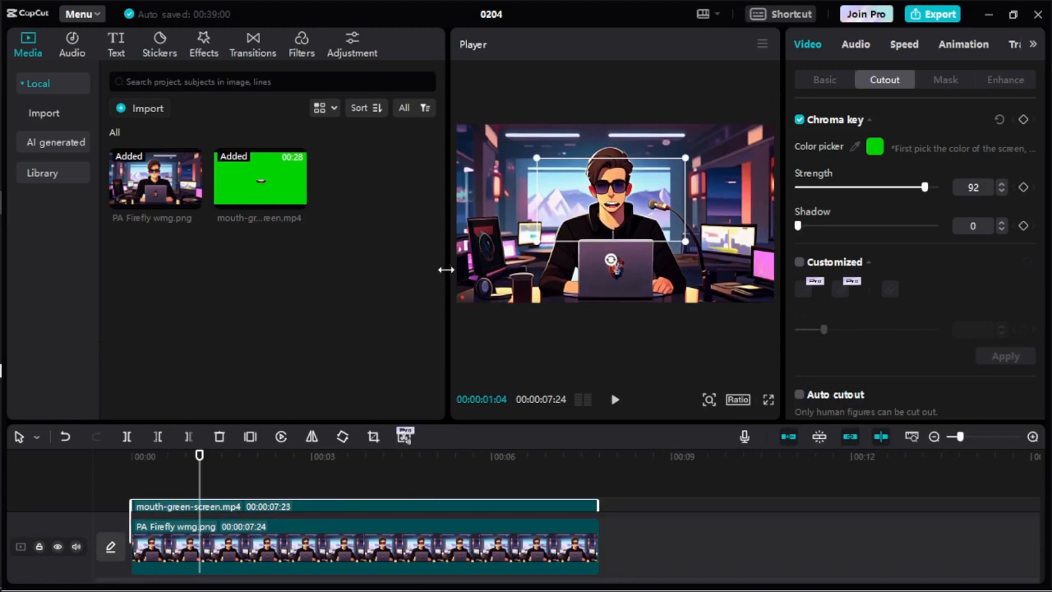
drag(446, 269, 359, 258)
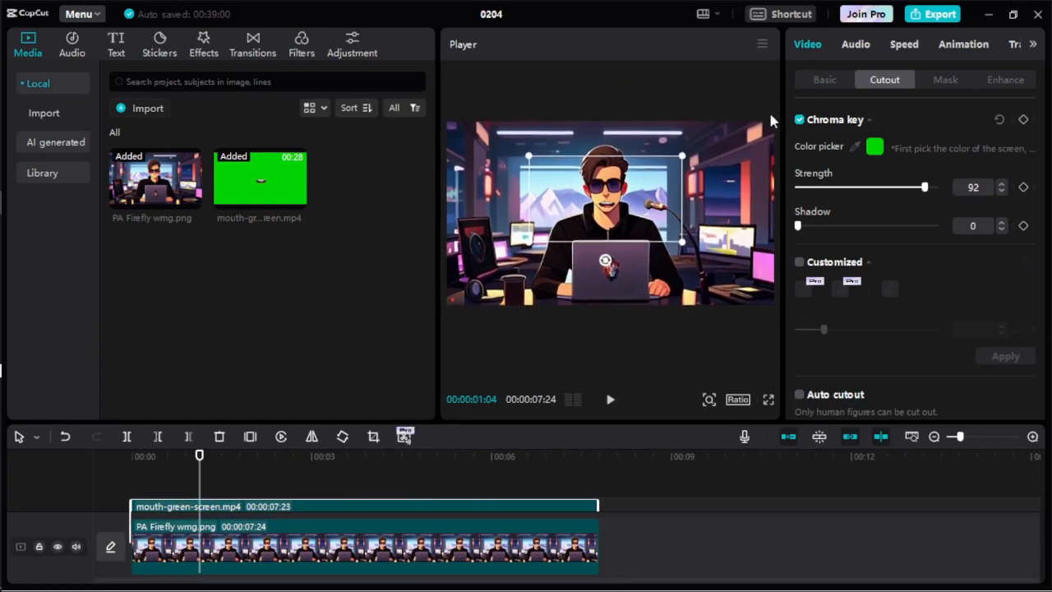
drag(682, 241, 651, 232)
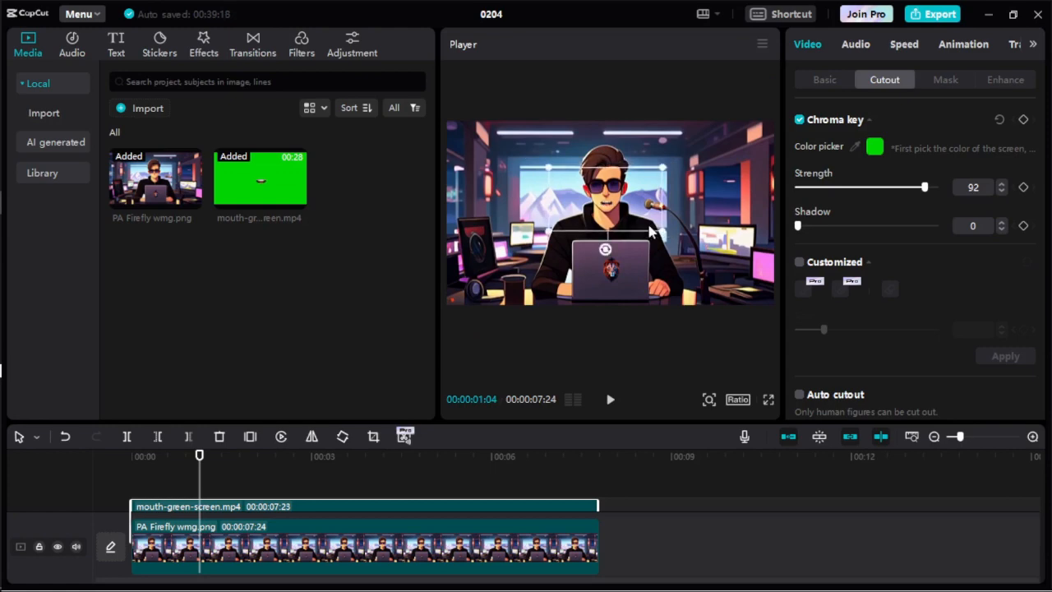
drag(606, 206, 607, 206)
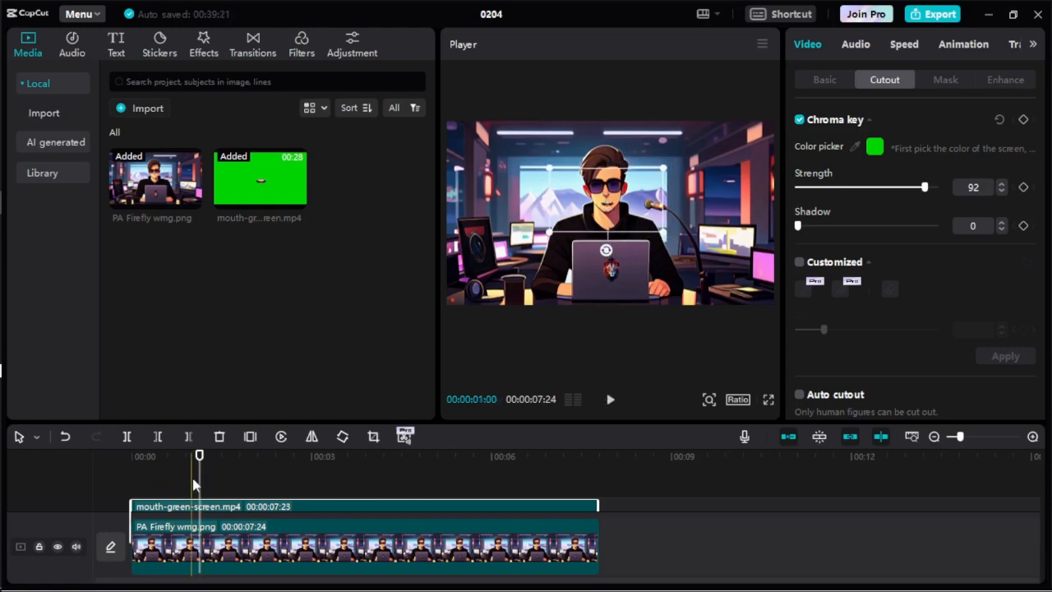
- Play the composition from the start to check how the moving mouth fits the man's face
drag(199, 477, 78, 466)
click(610, 400)
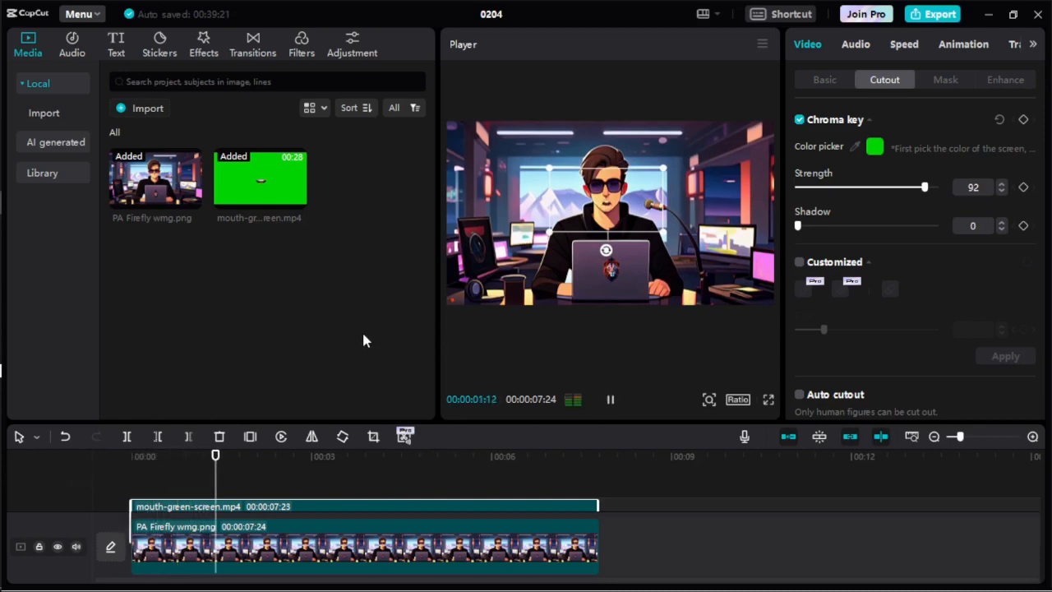
click(473, 294)
click(607, 401)
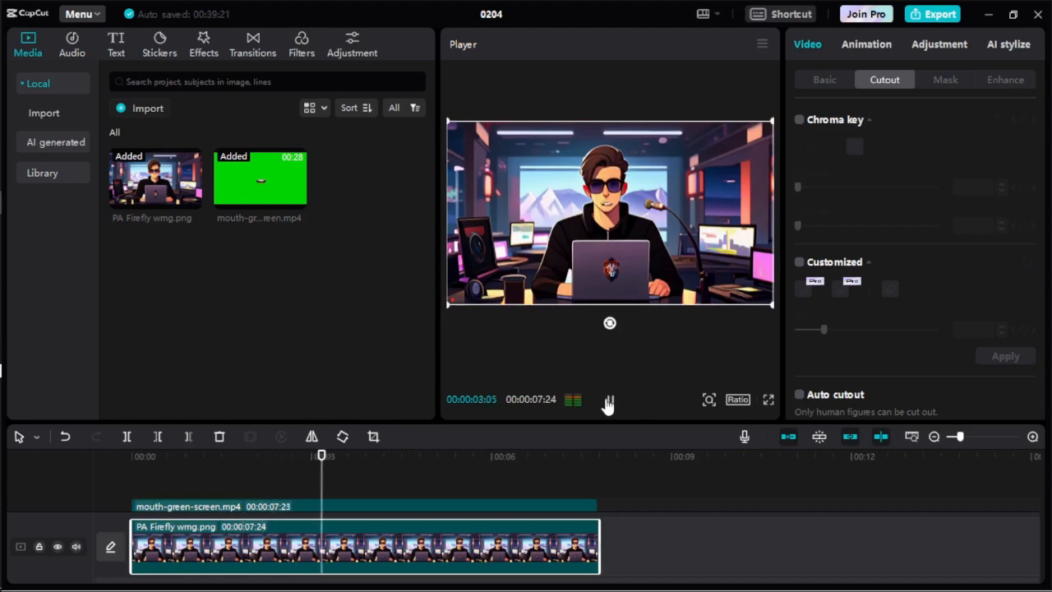
click(608, 403)
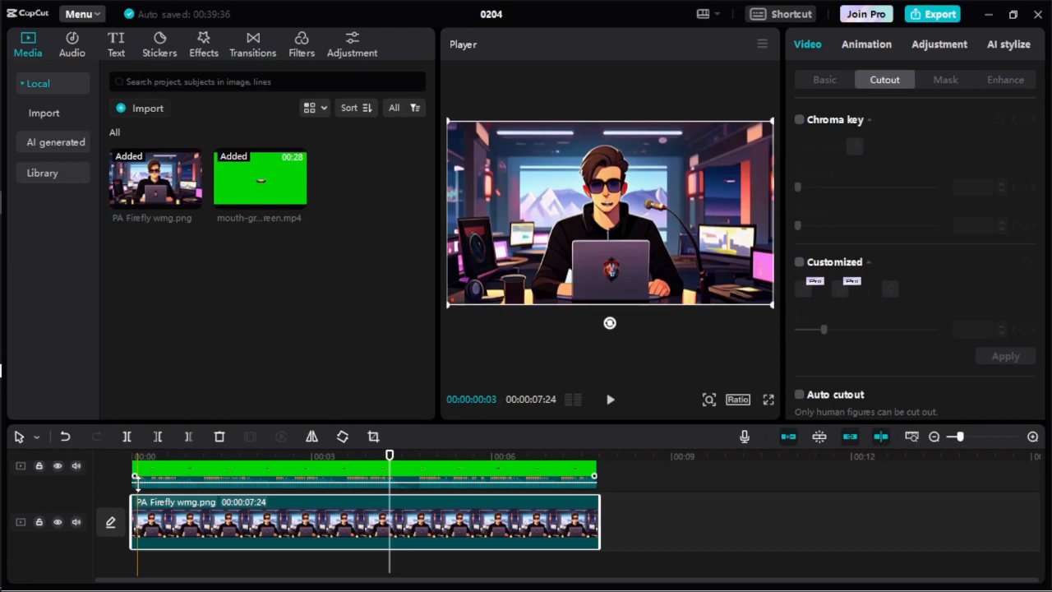
- Silence the audio of the mouth-green-screen clip by lowering its volume completely
click(137, 475)
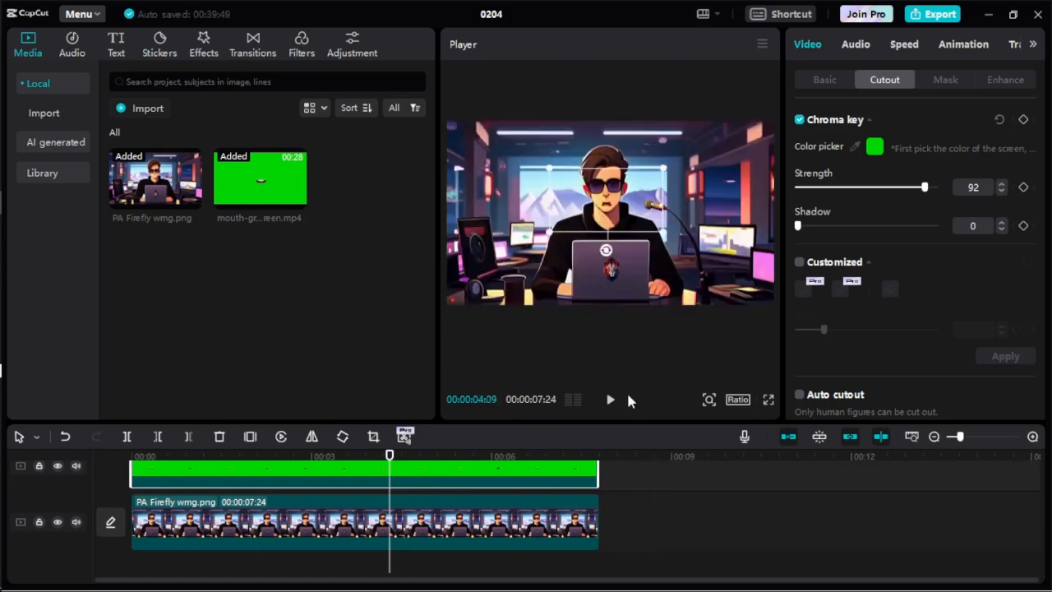
- Play the composition on to its end to check it with the mouth clip silenced
click(613, 400)
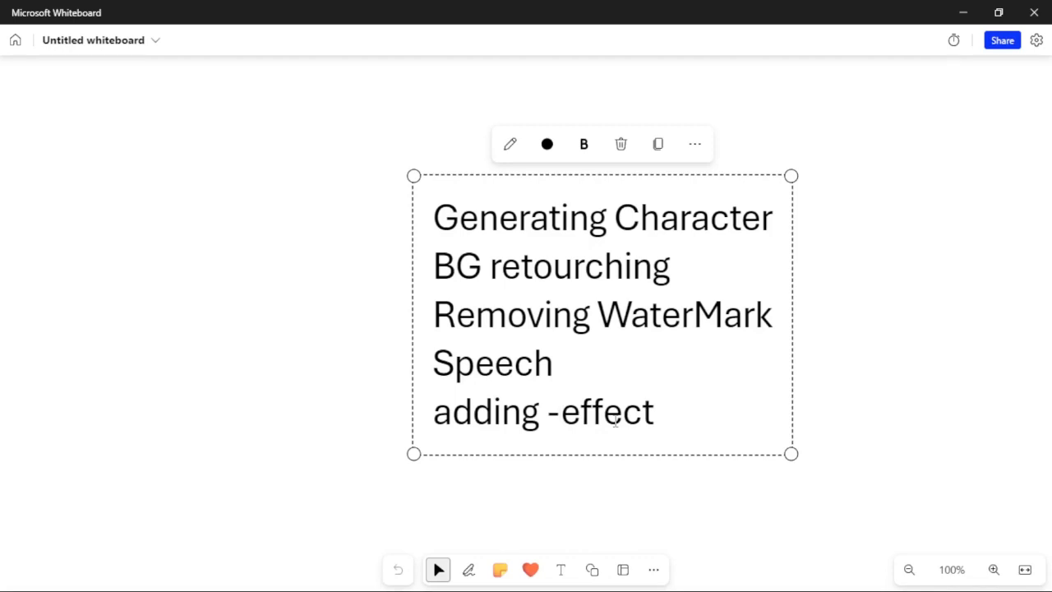
- Correct the last line of the Microsoft Whiteboard list to "adding effect" and switch back to CapCut
key(BackSpace)
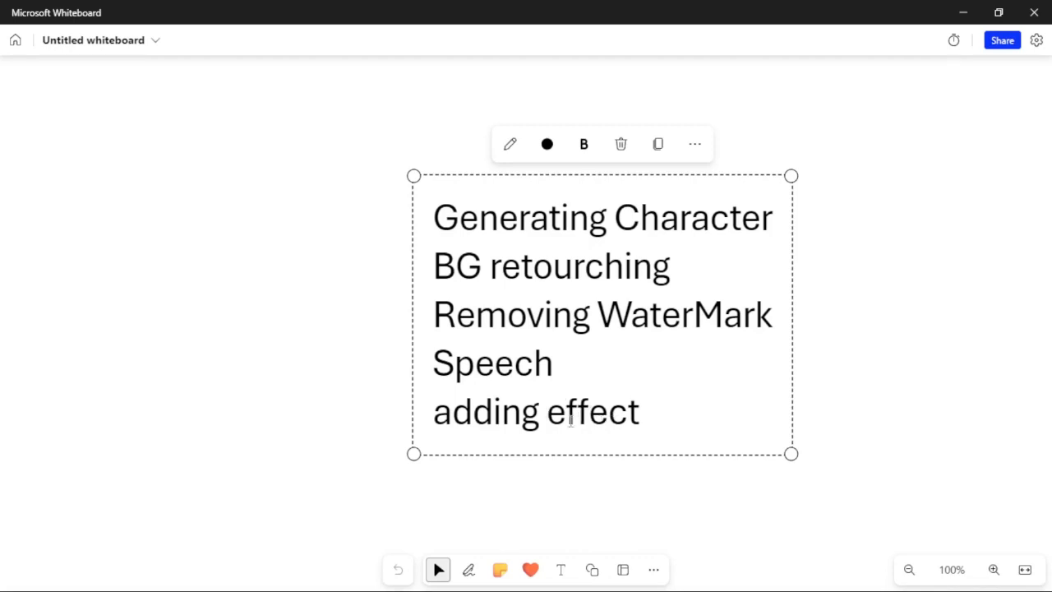
key(alt+Tab)
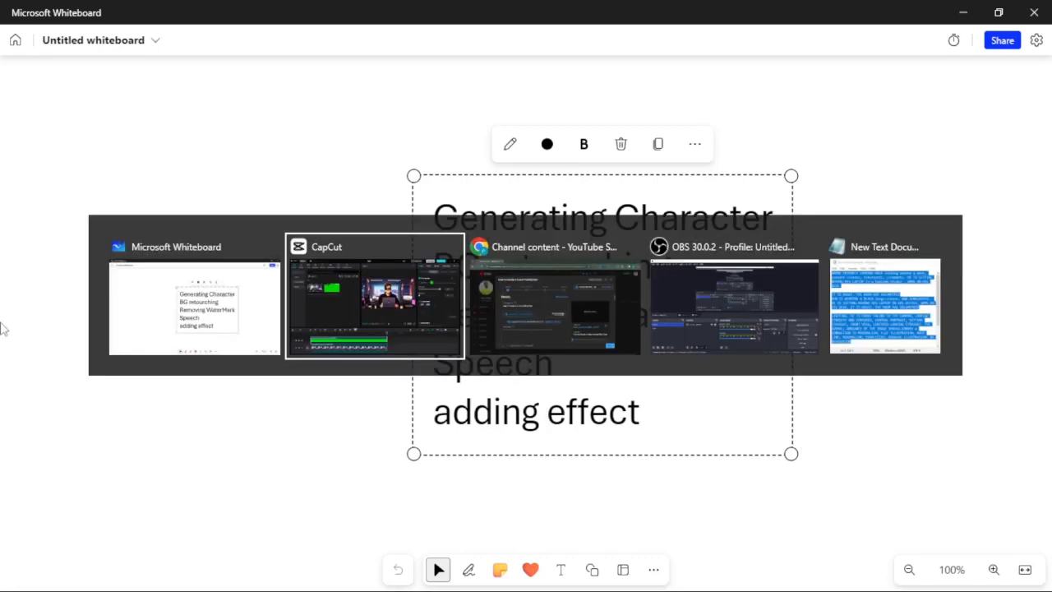
click(337, 306)
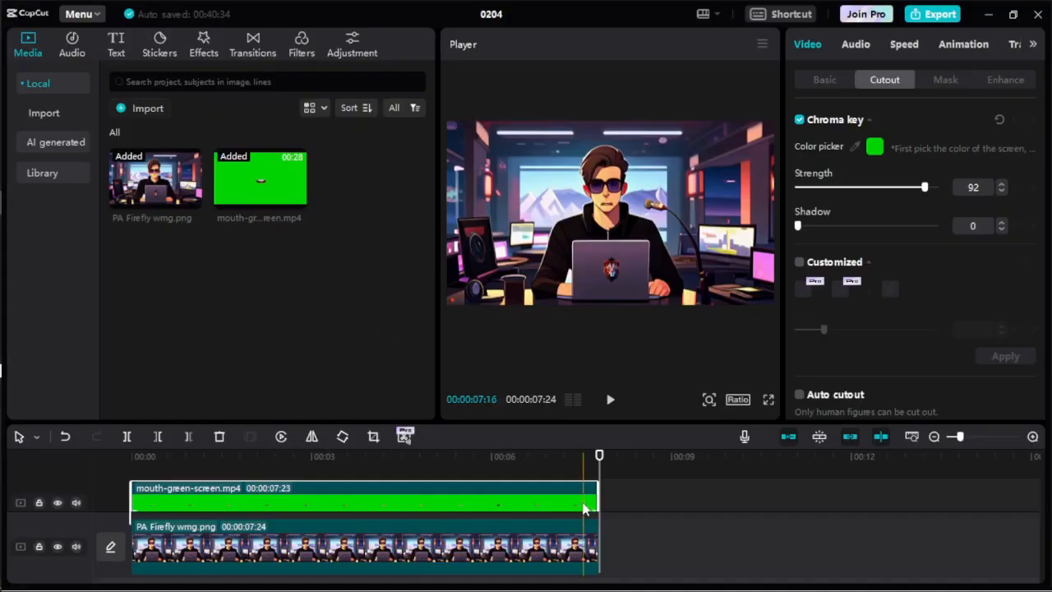
- Apply the Spark II video effect from the Spark category to the PA Firefly wmg.png clip
click(594, 477)
drag(594, 478, 327, 448)
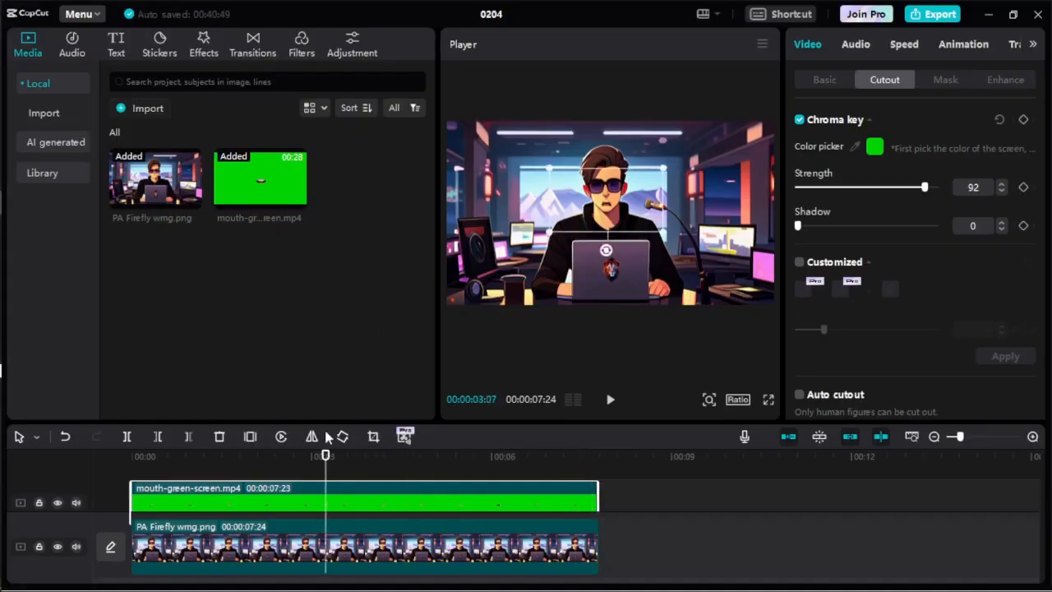
click(356, 543)
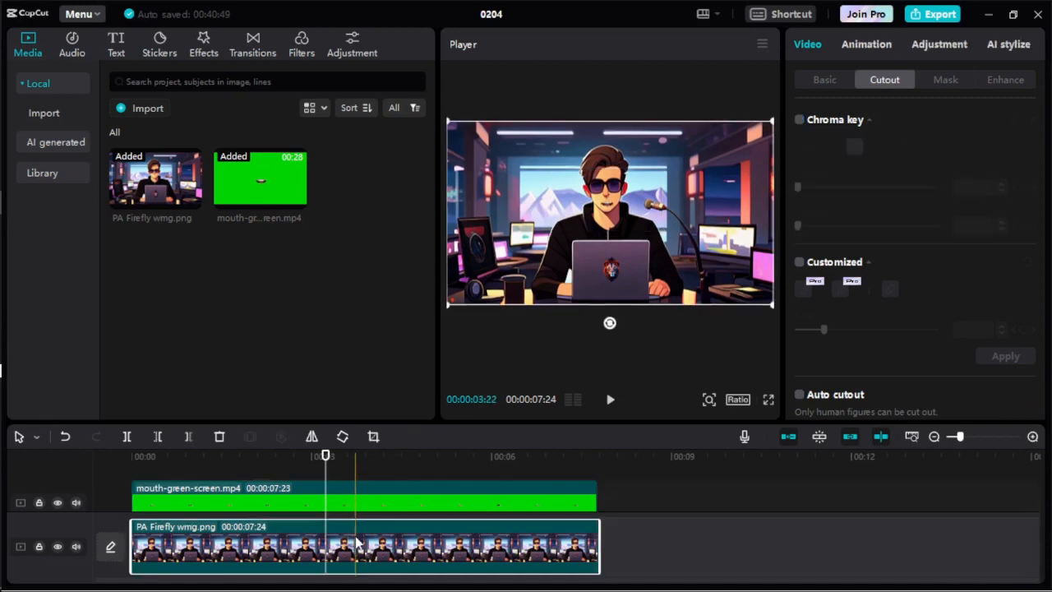
click(203, 45)
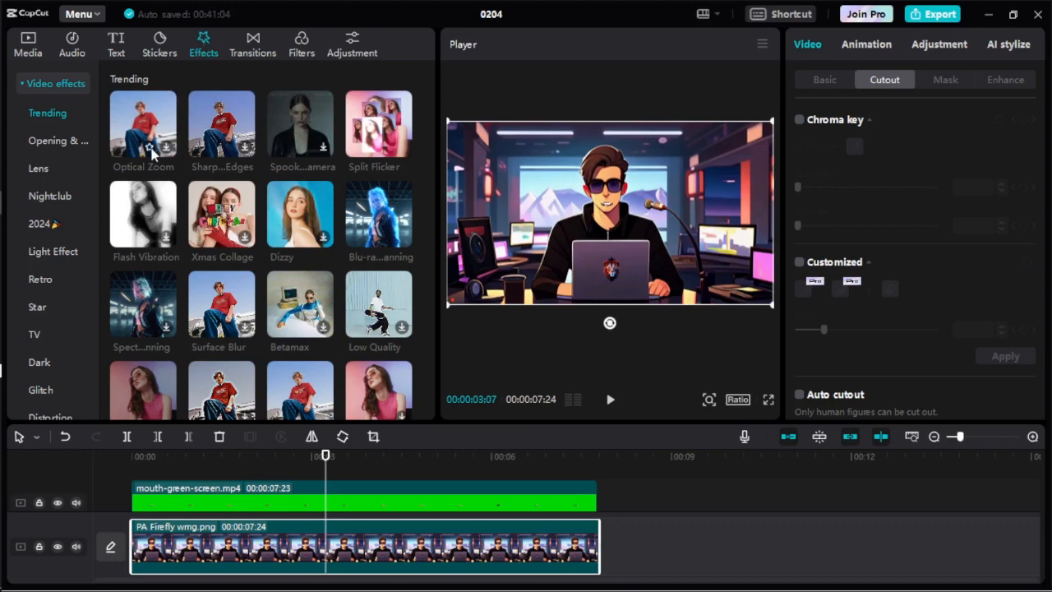
scroll(87, 184, down, 5)
scroll(57, 223, down, 2)
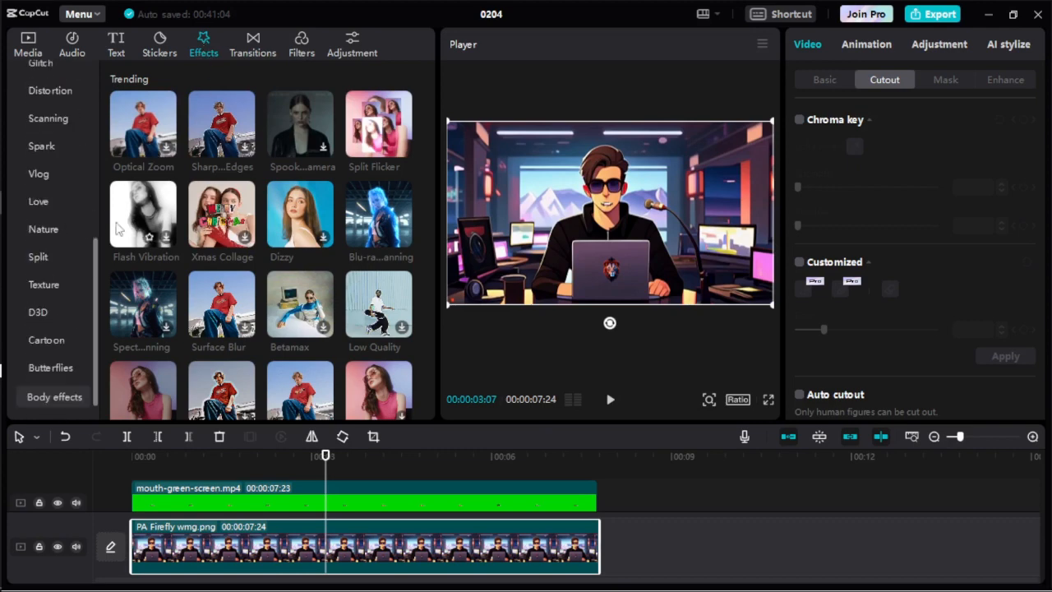
click(48, 151)
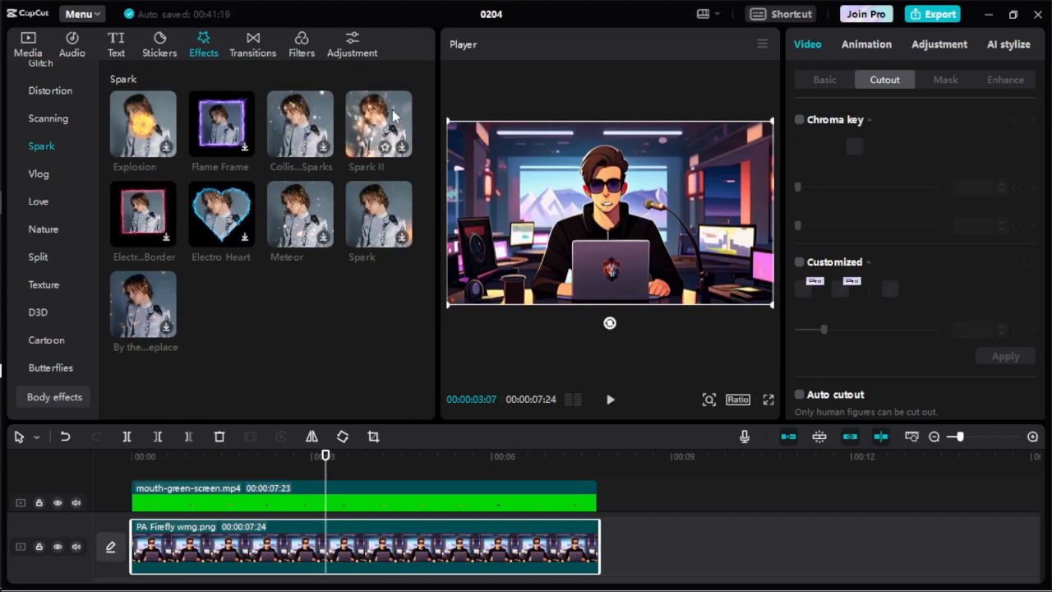
drag(385, 119, 312, 395)
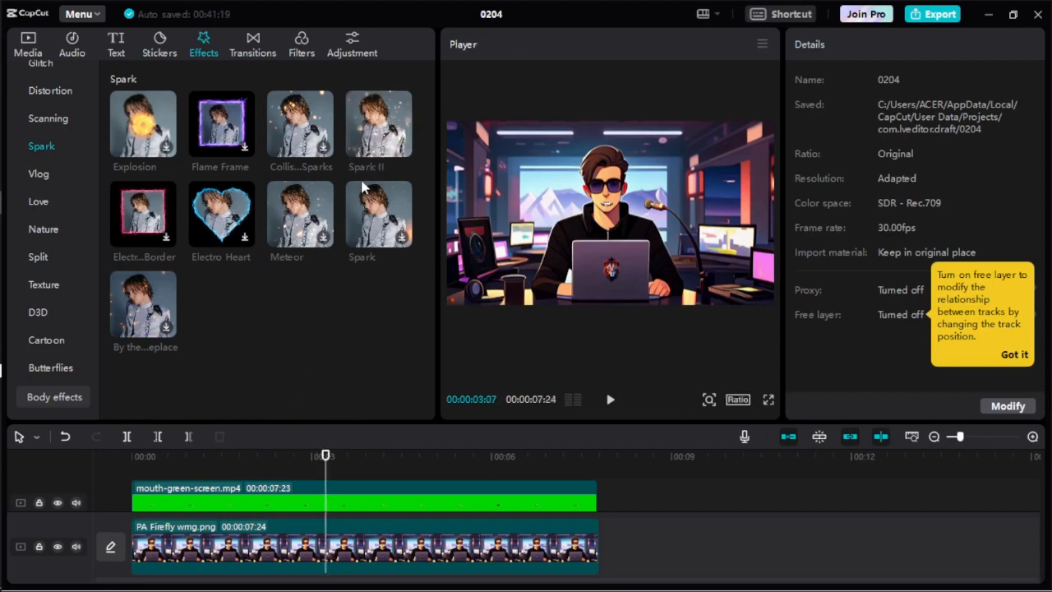
drag(371, 144, 152, 543)
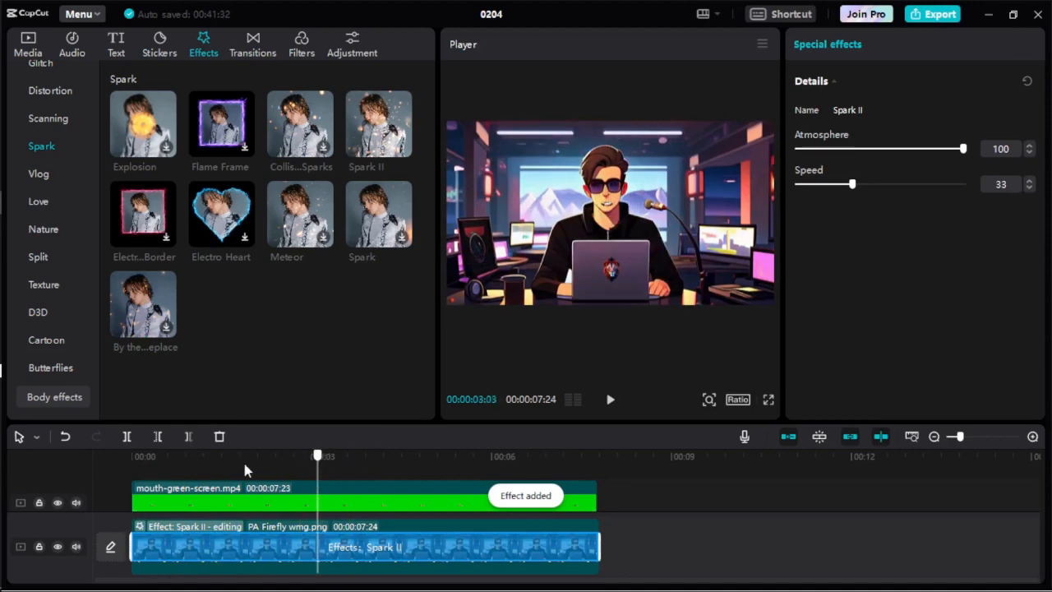
- Play the composition briefly from the start to preview the Spark II effect, and pause it
click(121, 468)
click(605, 400)
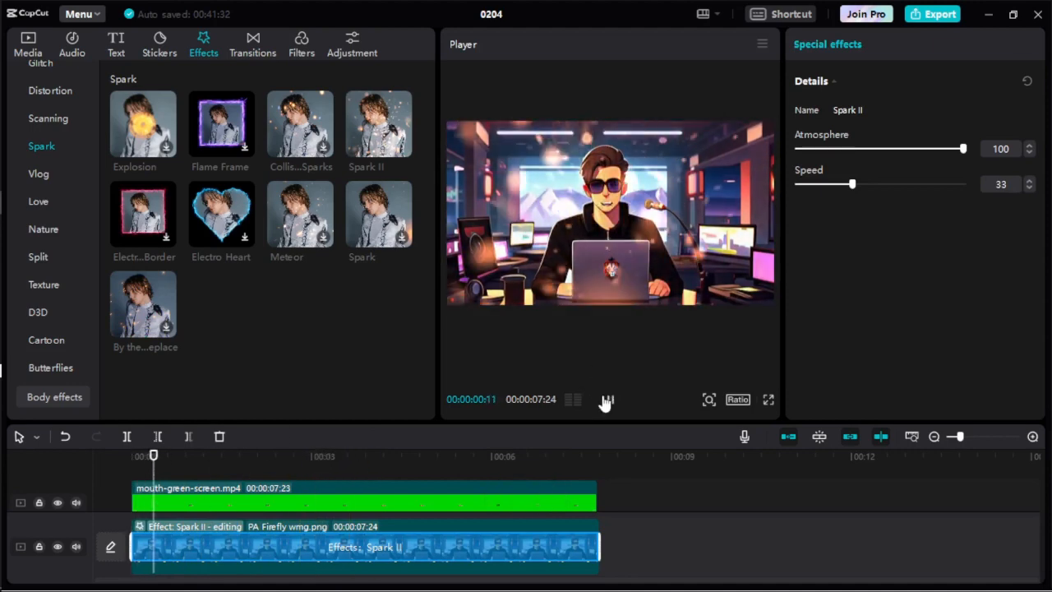
click(604, 400)
- Set the Spark II effect's Atmosphere to 16 and its Speed to 16, previewing the playback
drag(962, 149, 823, 155)
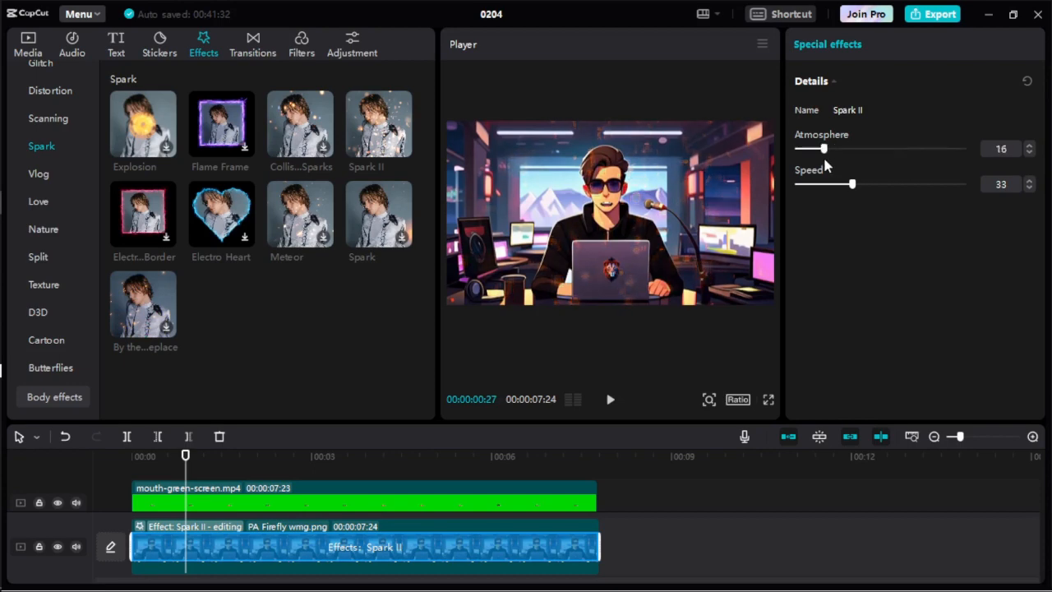
click(609, 401)
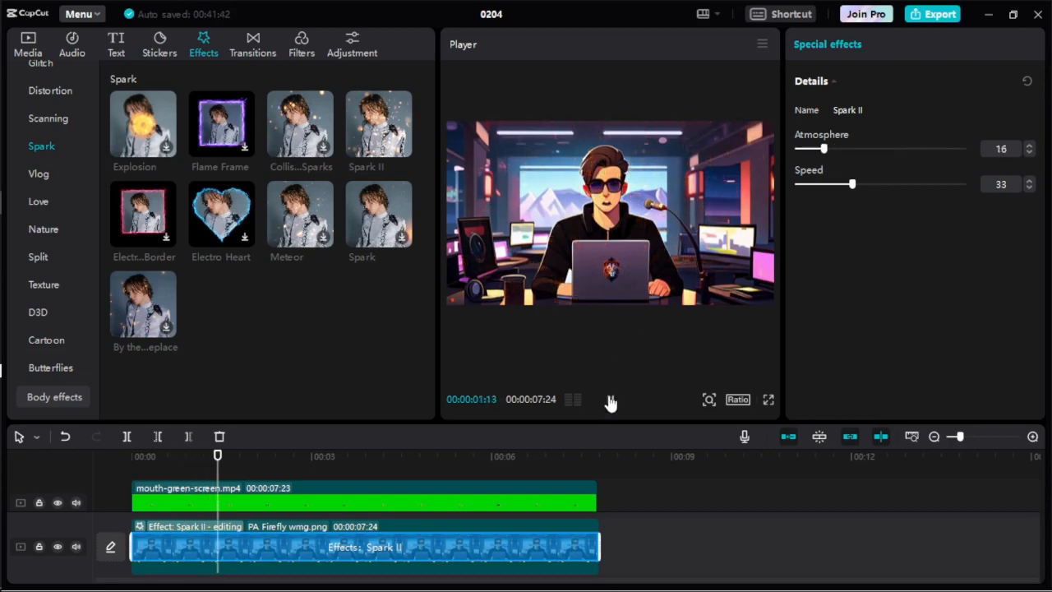
drag(853, 184, 823, 200)
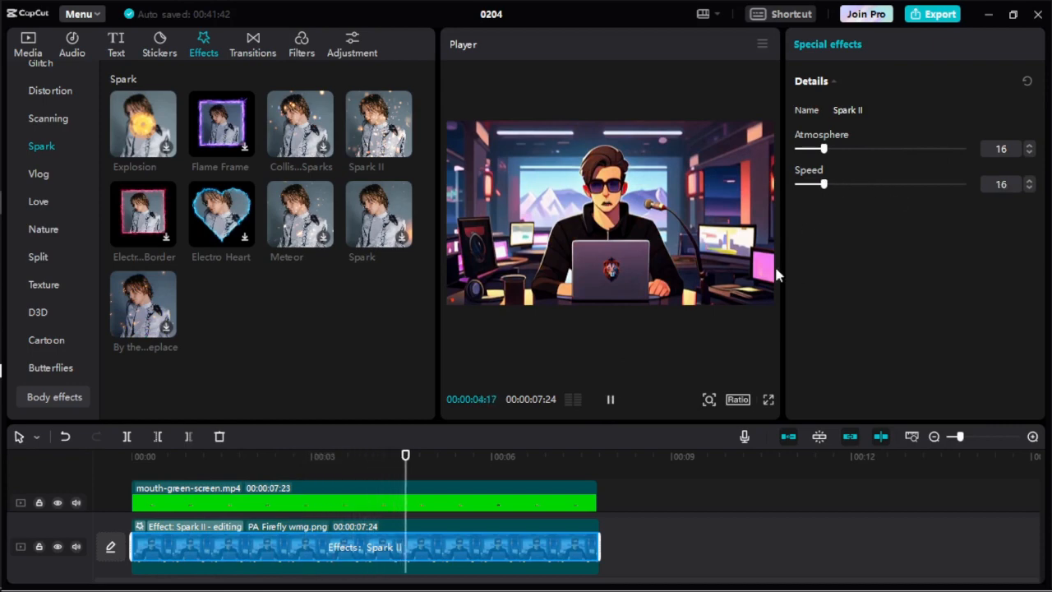
click(611, 399)
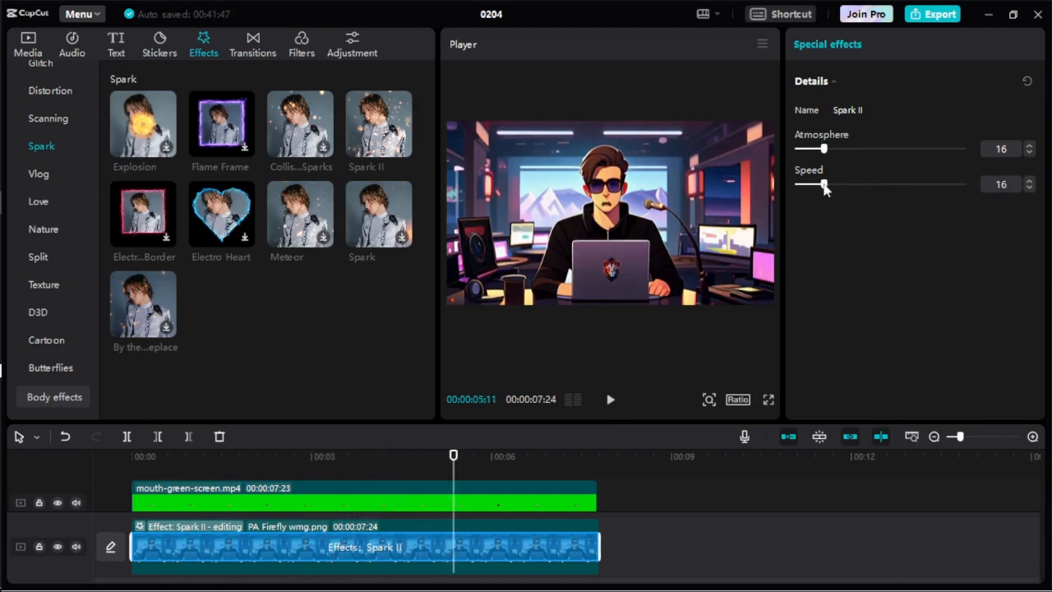
- Replay the opening seconds of the composition to check the Spark II effect with its adjusted settings
drag(455, 457, 96, 499)
click(611, 399)
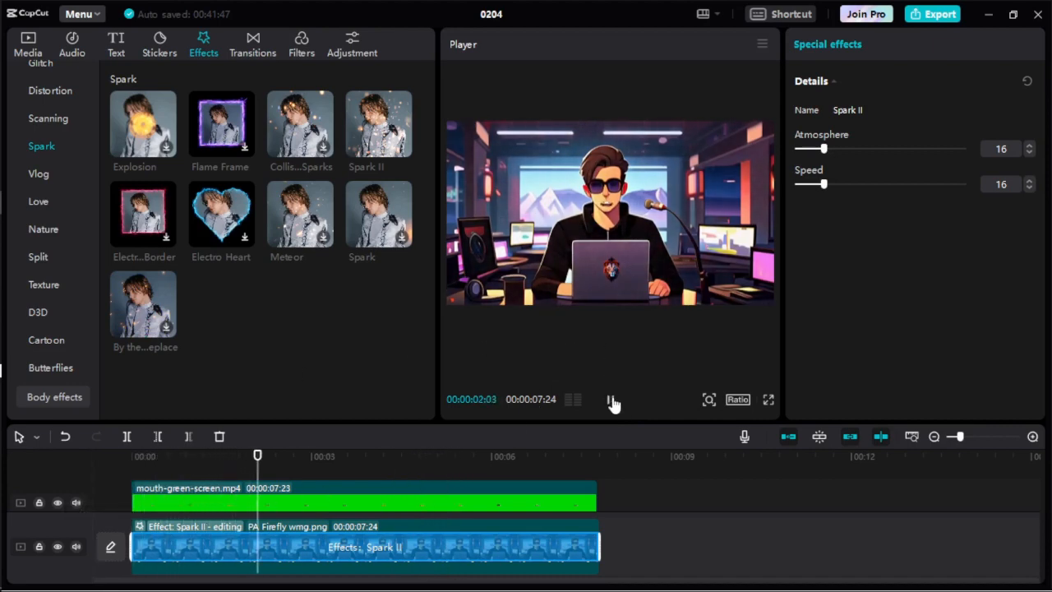
click(612, 403)
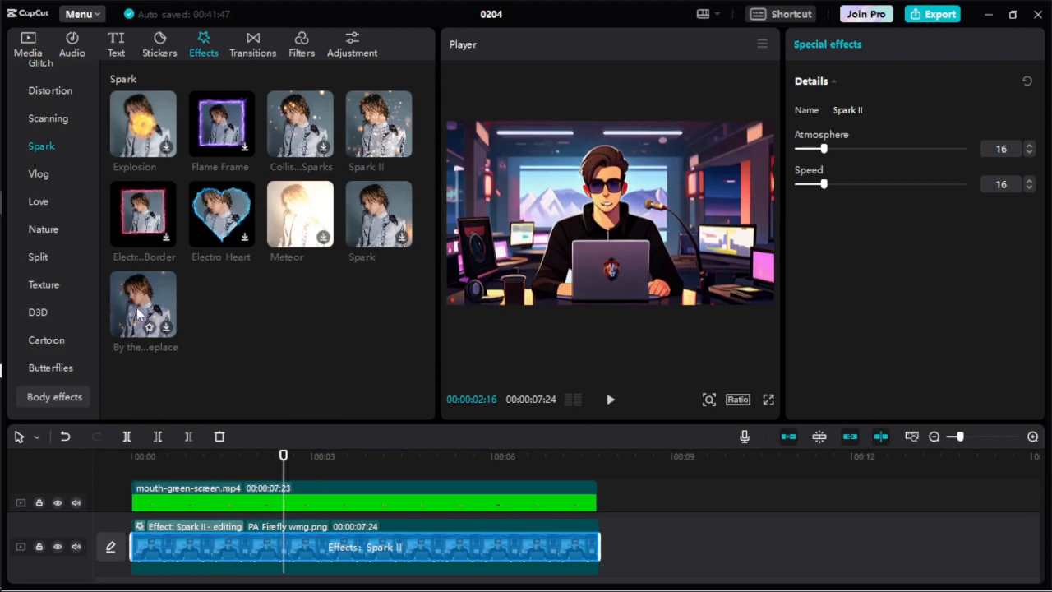
- Browse the Cartoon video effects and the Life filters for further looks
click(47, 346)
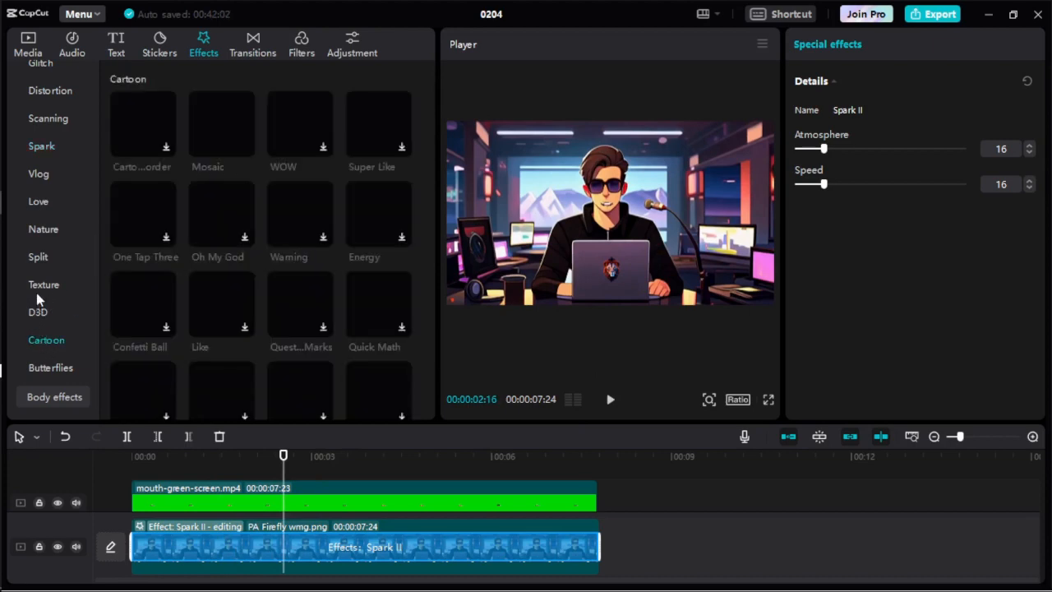
click(302, 45)
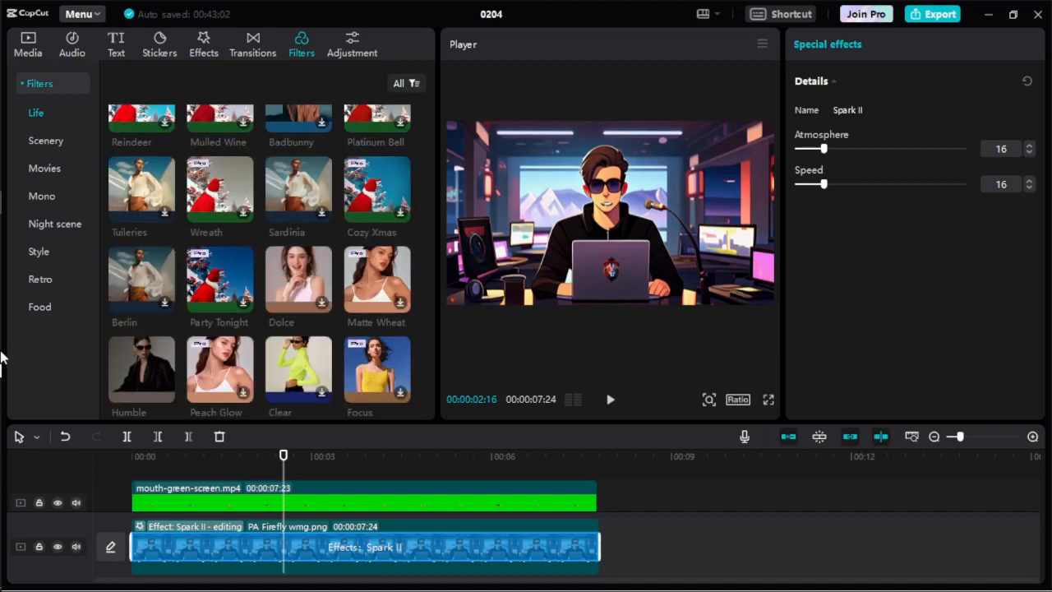
mouse_move(3, 355)
key(super)
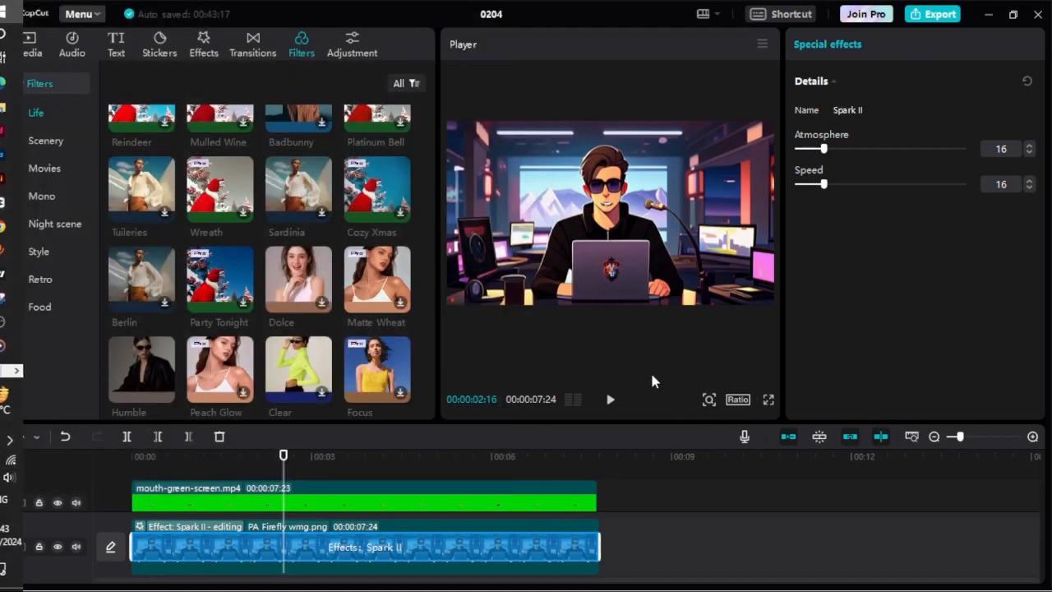
click(652, 378)
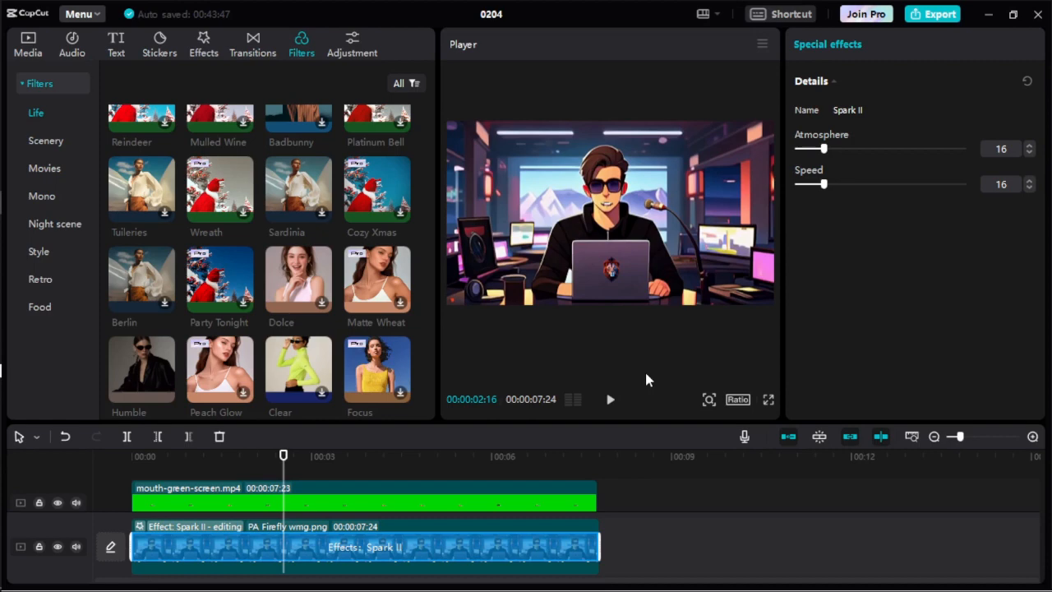
- Play the rest of the composition through to its end and review both timeline tracks
click(608, 400)
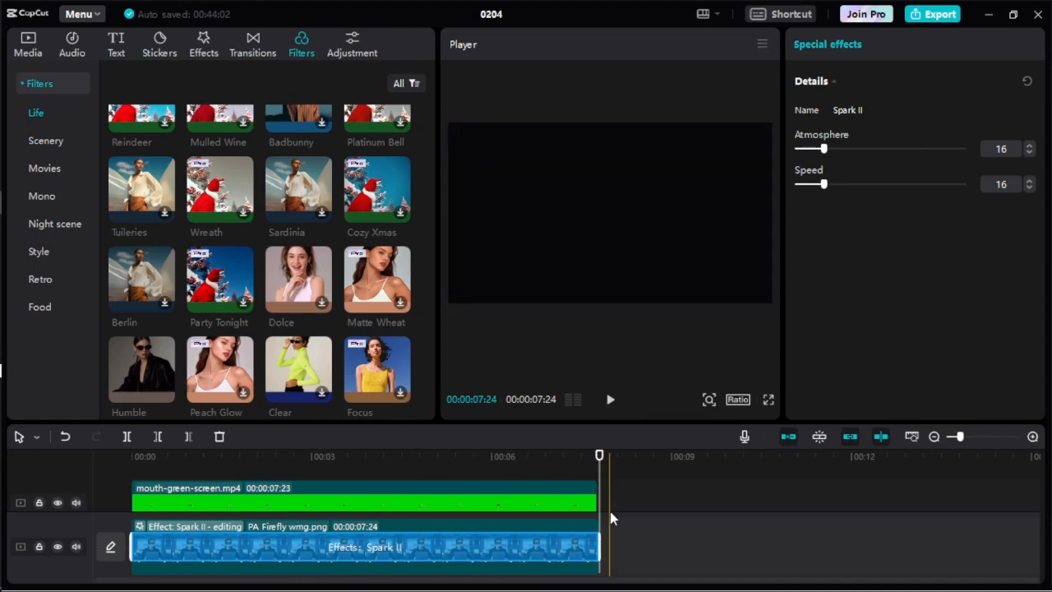
scroll(616, 505, down, 1)
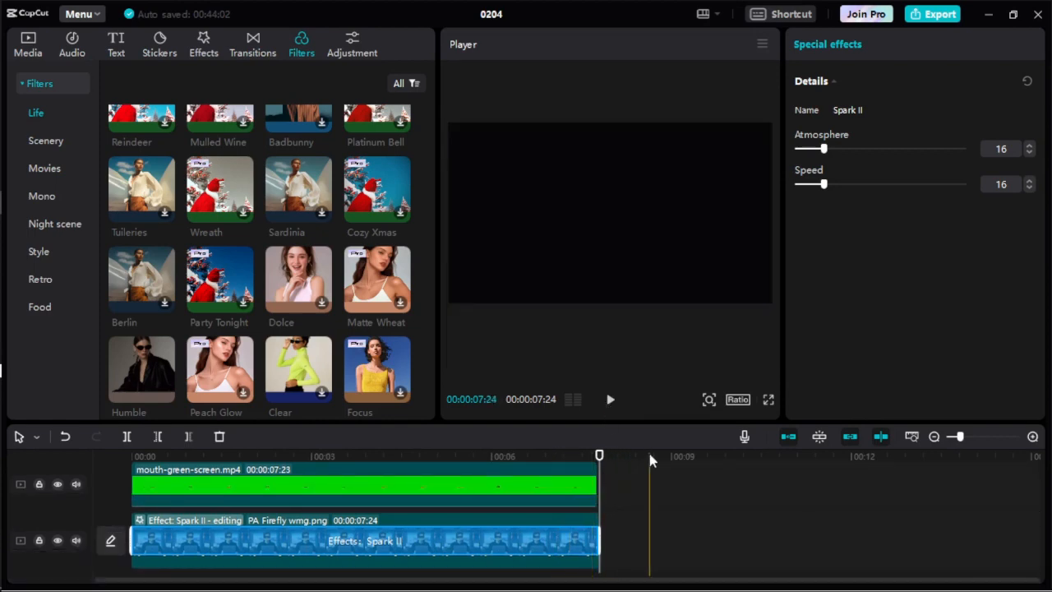